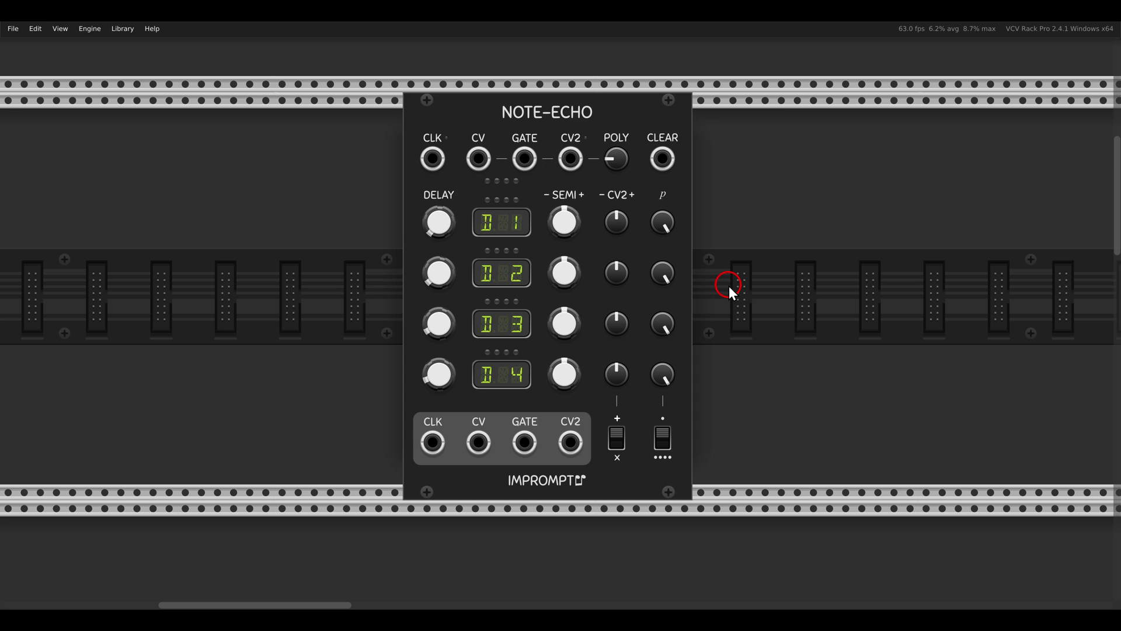
# Patch CLKD's CLK 1 output to NOTE-ECHO's CLK input, and TWELVE-KEY's CV and GATE outputs to NOTE-ECHO's CV and GATE inputs.
pyautogui.scroll(-10, 728, 285)
pyautogui.scroll(-4, 728, 287)
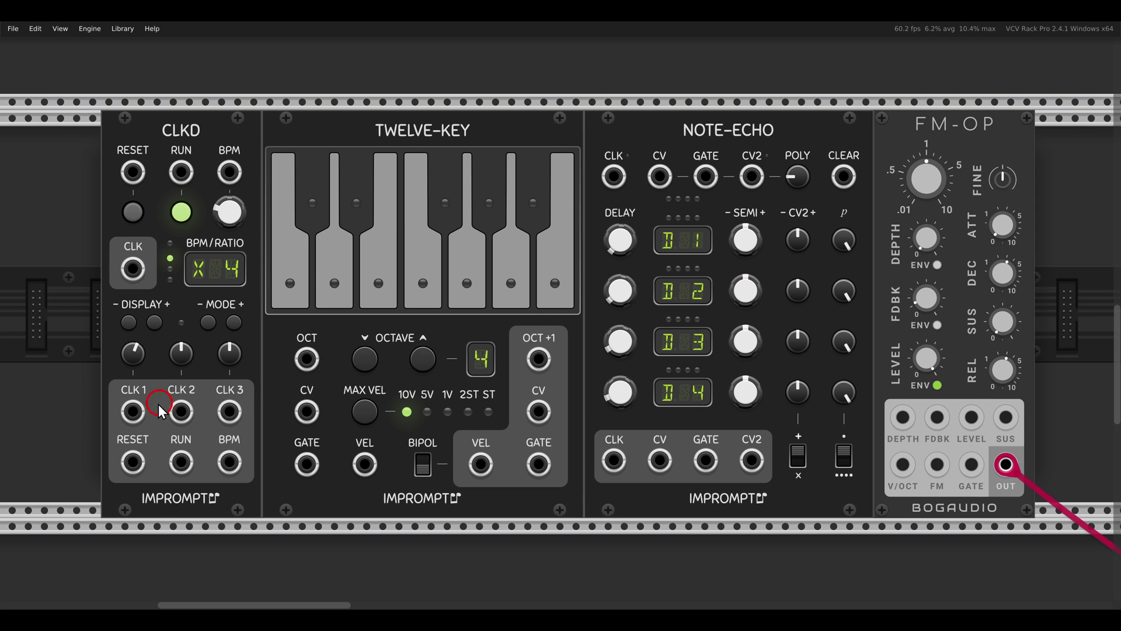
pyautogui.moveTo(133, 411); pyautogui.dragTo(614, 176)
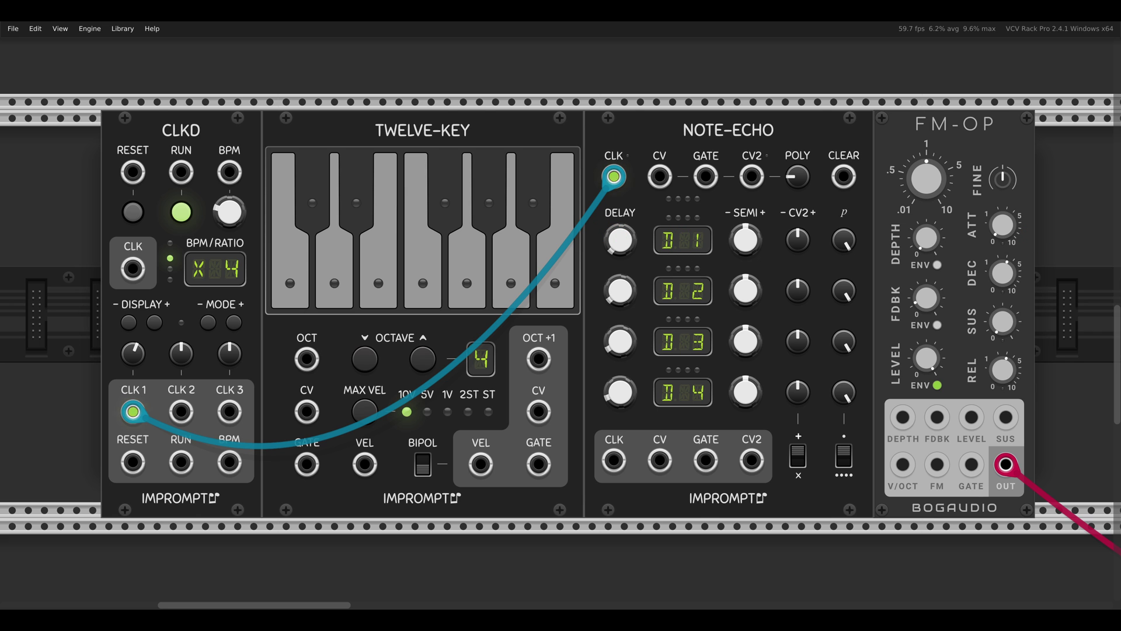
pyautogui.click(665, 341)
pyautogui.click(512, 208)
pyautogui.moveTo(542, 412); pyautogui.dragTo(659, 177)
pyautogui.moveTo(538, 465); pyautogui.dragTo(714, 180)
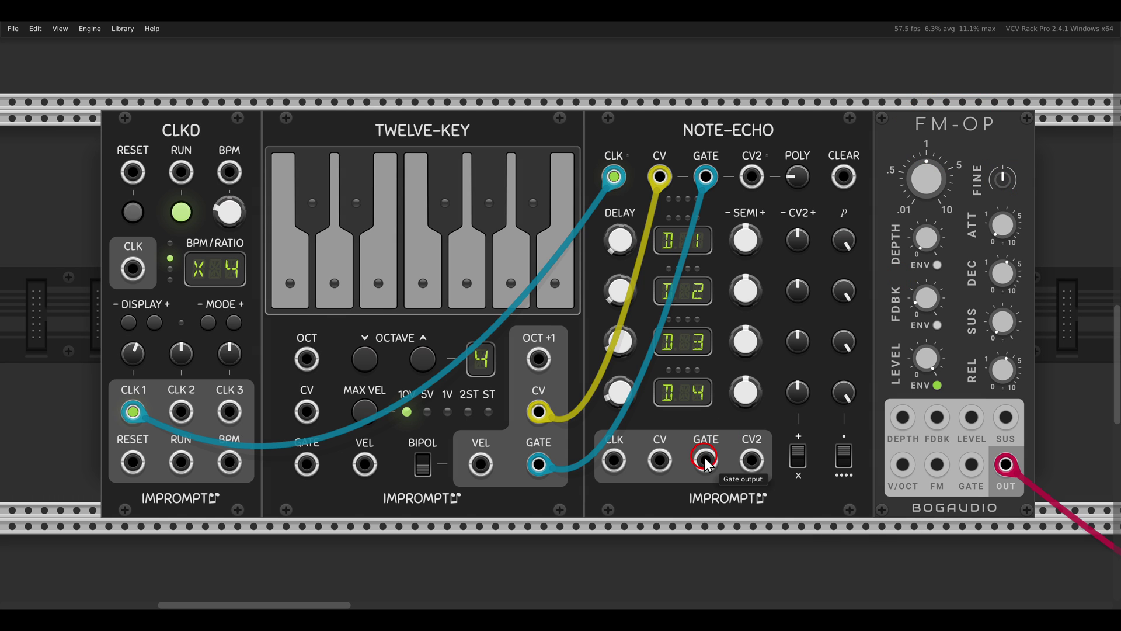
# Patch NOTE-ECHO's GATE output to FM-OP's GATE input and its CV output to FM-OP's V/OCT input.
pyautogui.moveTo(706, 460)
pyautogui.mouseDown()
pyautogui.moveTo(882, 513)
pyautogui.moveTo(969, 466)
pyautogui.mouseUp()
pyautogui.moveTo(660, 460); pyautogui.dragTo(901, 466)
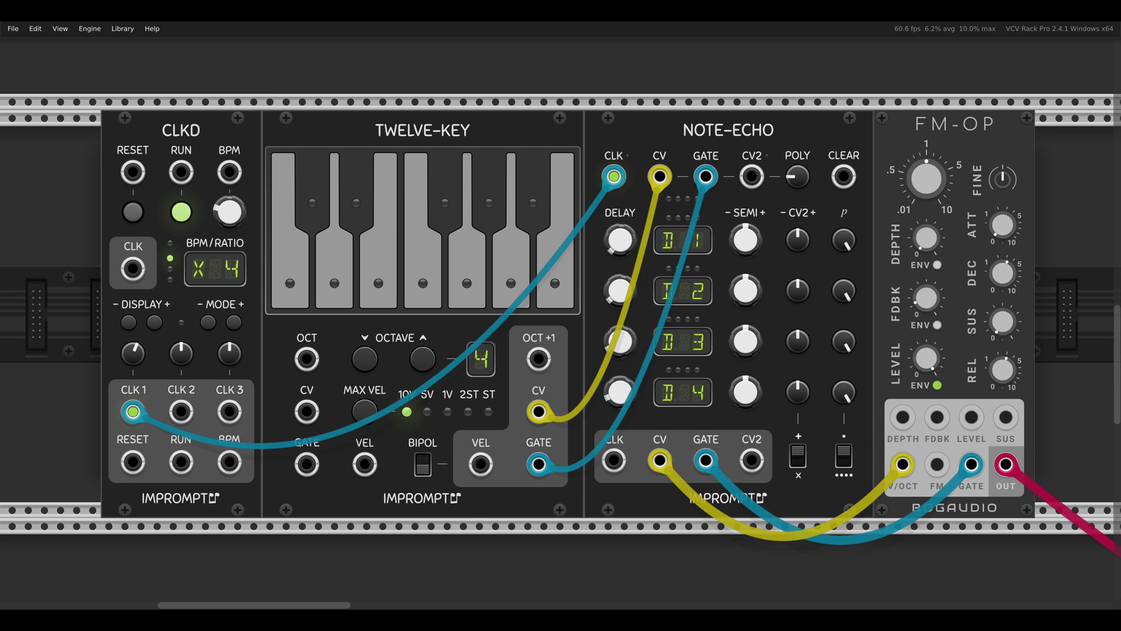
pyautogui.moveTo(825, 437); pyautogui.dragTo(1020, 518)
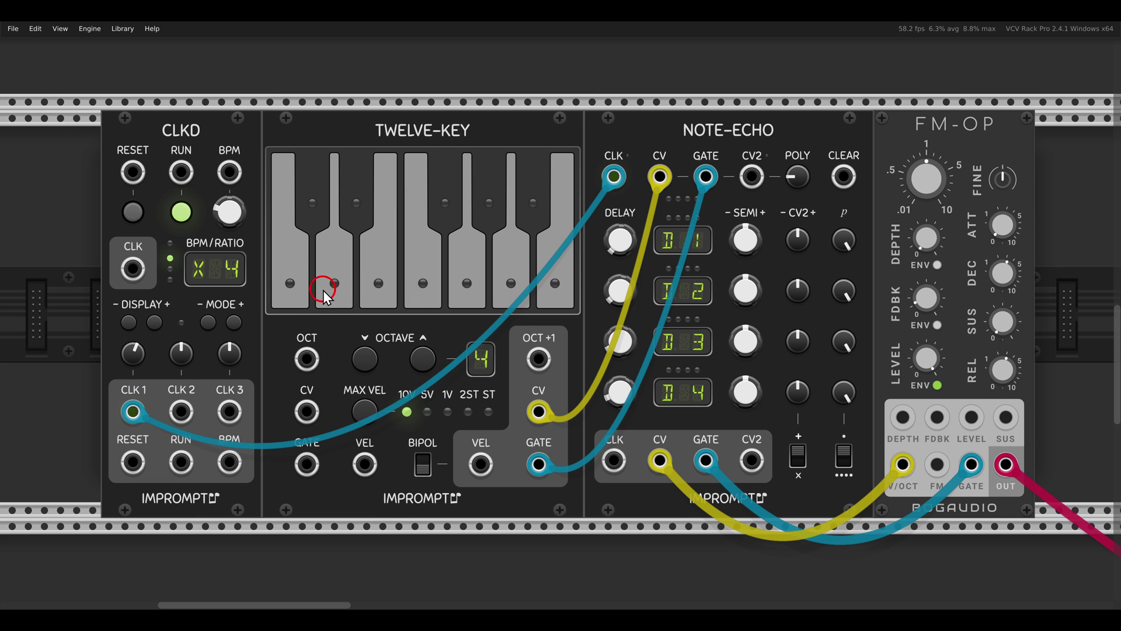
# Play a series of notes on the TWELVE-KEY keyboard to audition the NOTE-ECHO patch.
pyautogui.click(363, 206)
pyautogui.click(460, 272)
pyautogui.click(433, 271)
pyautogui.click(534, 195)
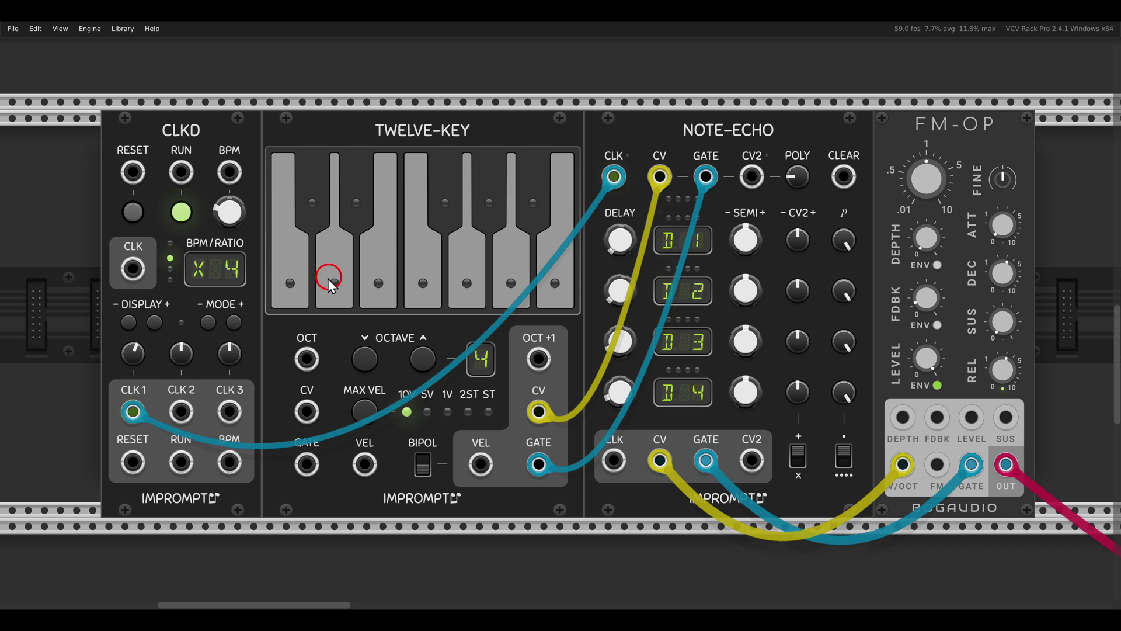
pyautogui.click(289, 285)
pyautogui.click(340, 253)
pyautogui.click(358, 195)
pyautogui.click(296, 284)
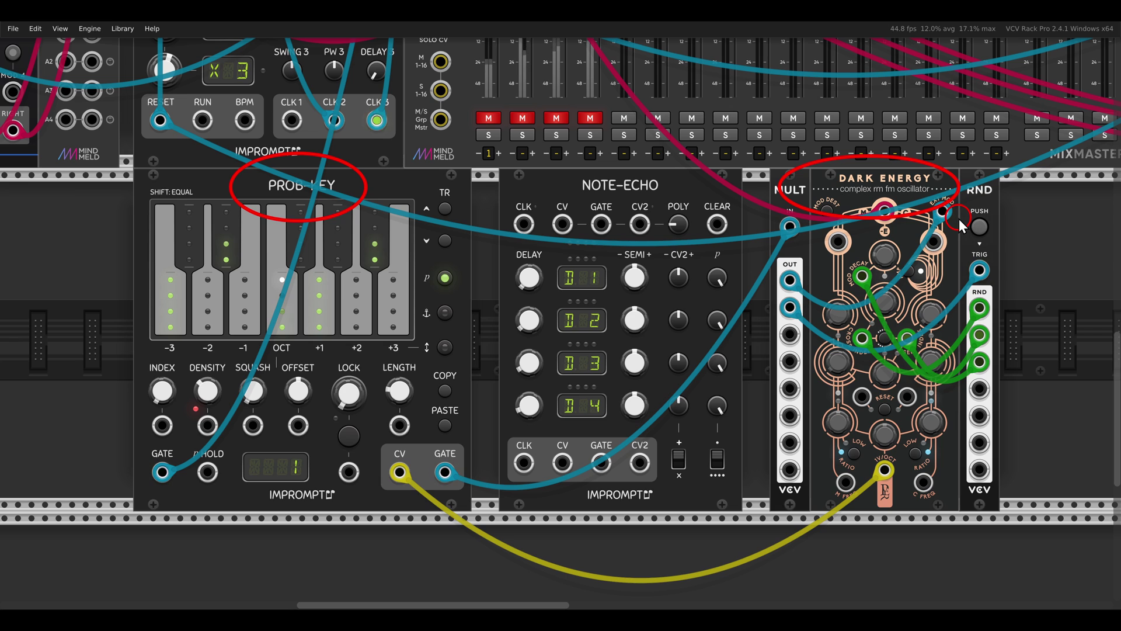
# Unmute mixer channel 1 and route PROB-KEY's CV and GATE outputs plus the Clocked master clock into NOTE-ECHO's CV, GATE and CLK inputs.
pyautogui.click(488, 118)
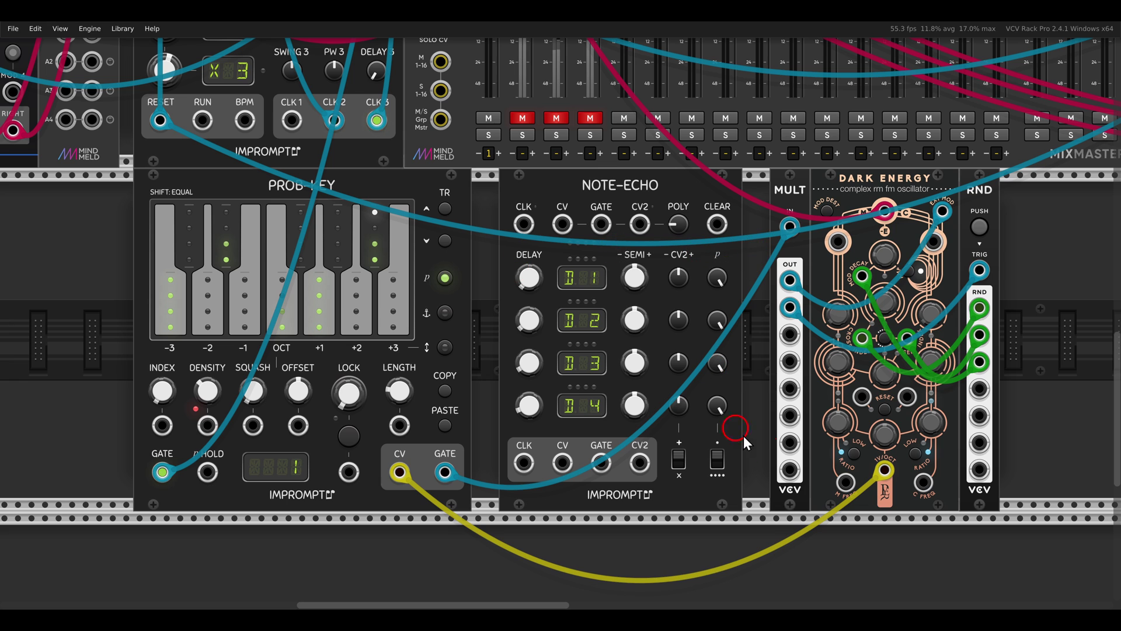
pyautogui.moveTo(884, 469); pyautogui.dragTo(562, 223)
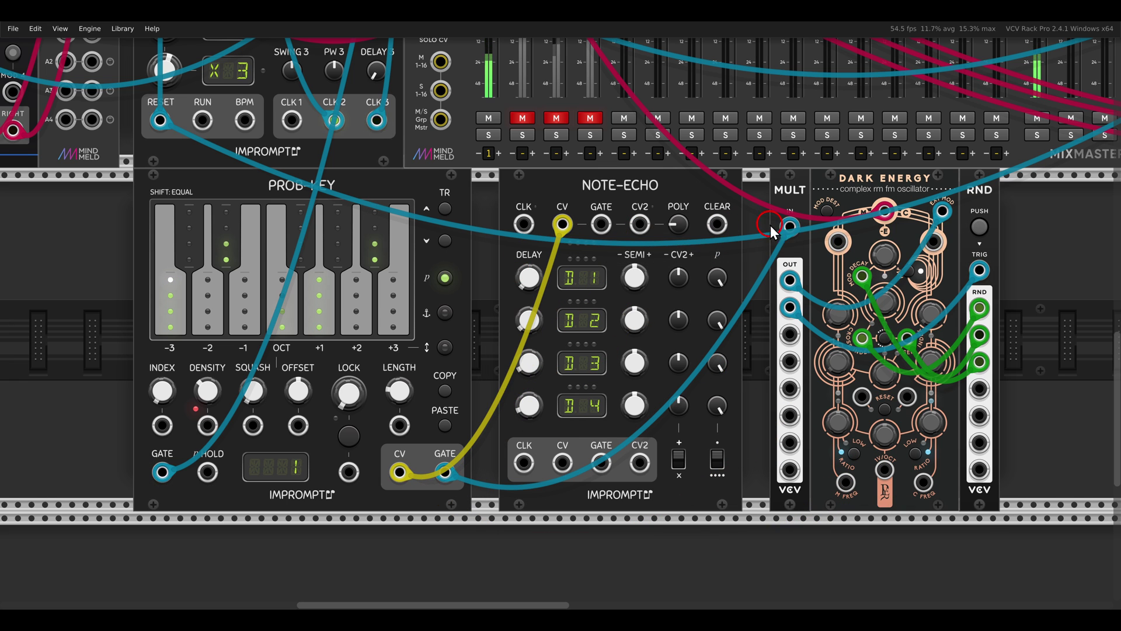
pyautogui.moveTo(789, 225); pyautogui.dragTo(601, 224)
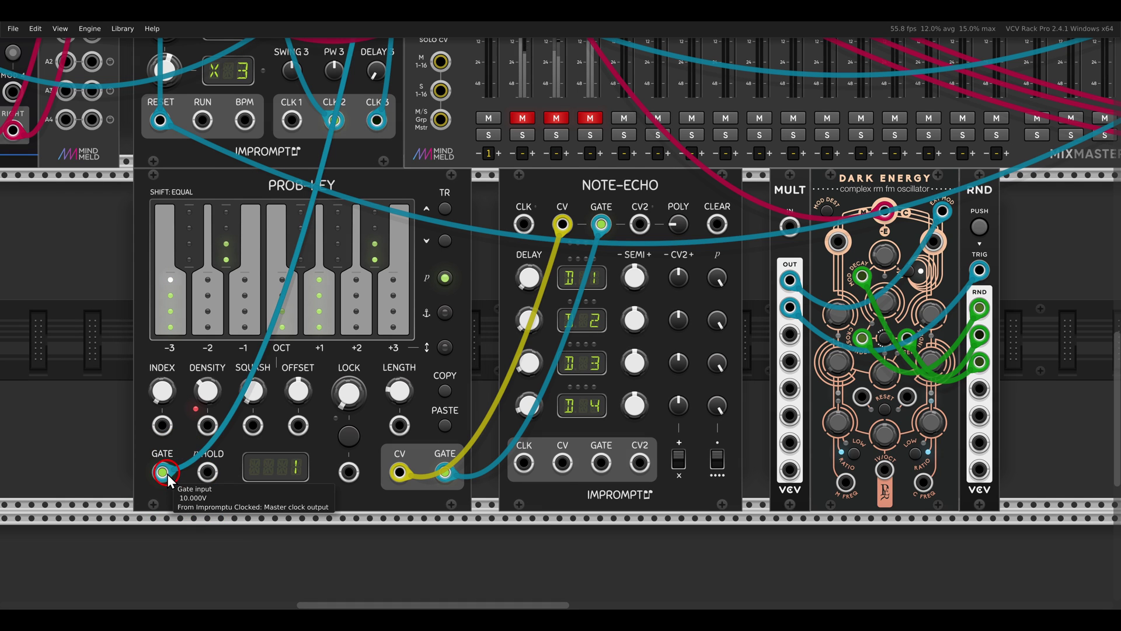
pyautogui.moveTo(165, 471)
pyautogui.mouseDown()
pyautogui.moveTo(203, 510)
pyautogui.moveTo(399, 420)
pyautogui.moveTo(518, 251)
pyautogui.moveTo(524, 224)
pyautogui.mouseUp()
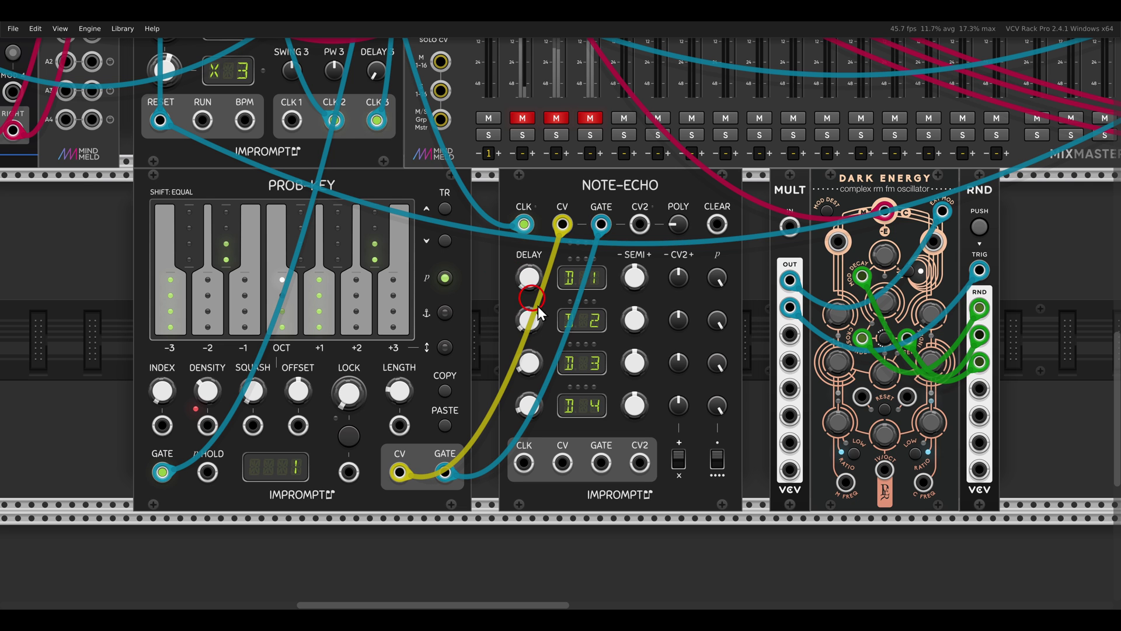
# Patch NOTE-ECHO's CV output to DARK ENERGY's V/OCT input and its GATE output to the MULT input.
pyautogui.moveTo(671, 368); pyautogui.dragTo(591, 344)
pyautogui.scroll(2, 602, 365)
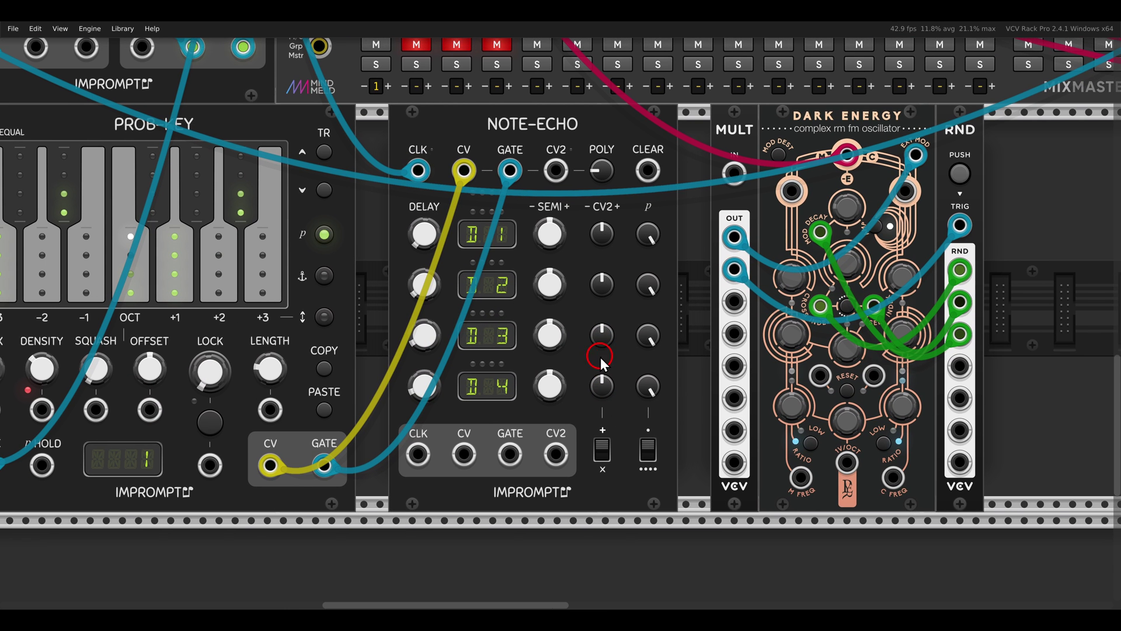
pyautogui.moveTo(463, 455); pyautogui.dragTo(847, 463)
pyautogui.moveTo(509, 454); pyautogui.dragTo(734, 172)
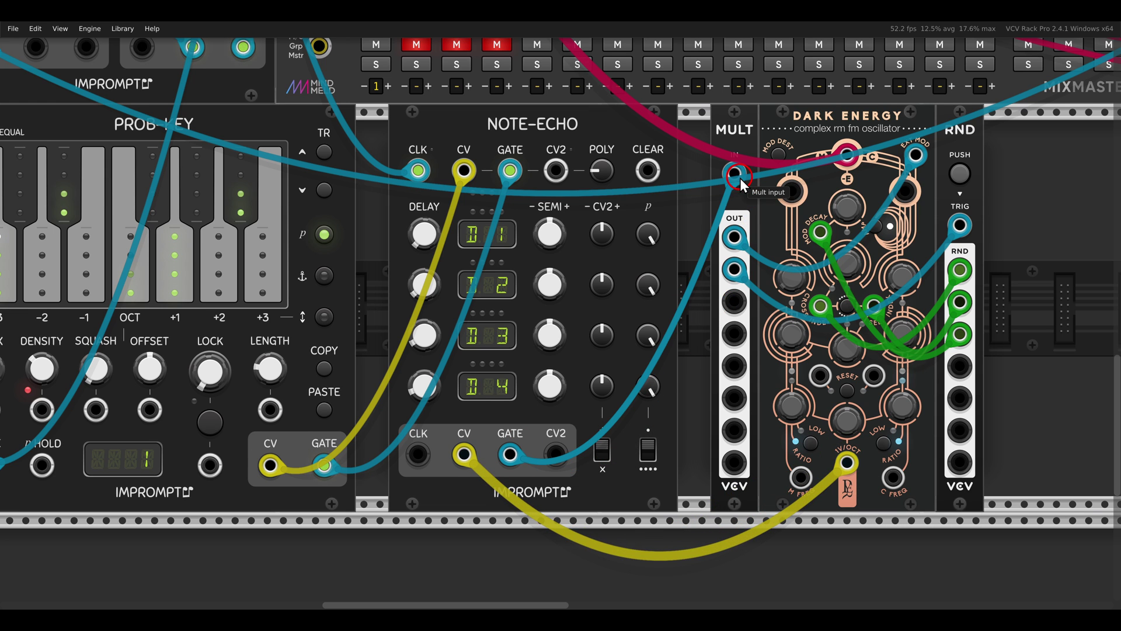
pyautogui.click(807, 238)
pyautogui.moveTo(696, 136); pyautogui.dragTo(1004, 406)
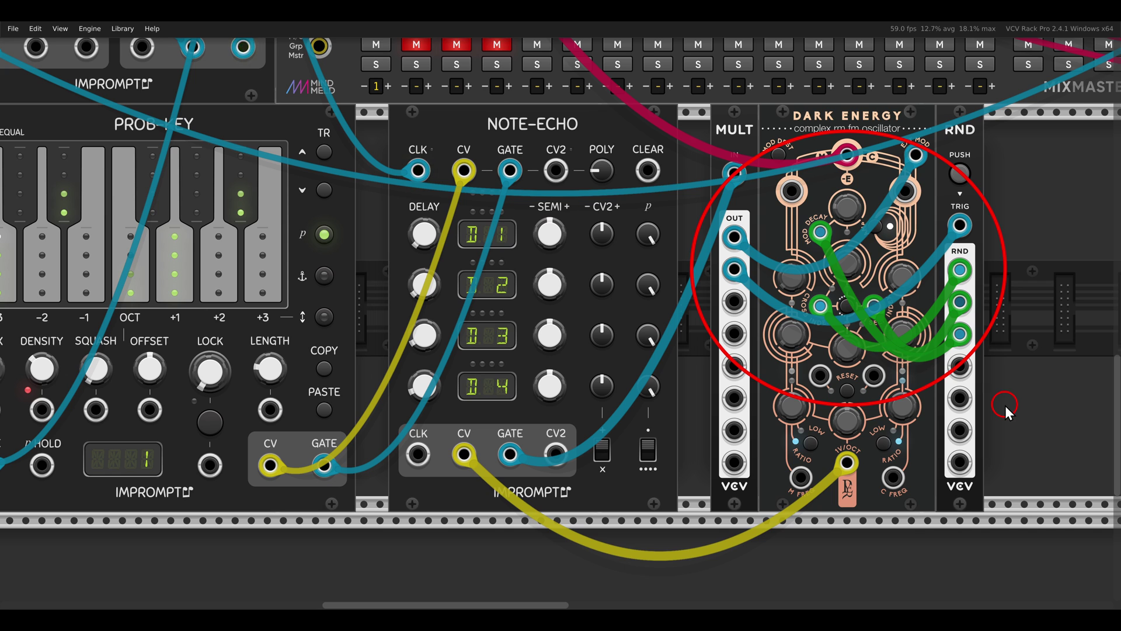
pyautogui.press('Escape')
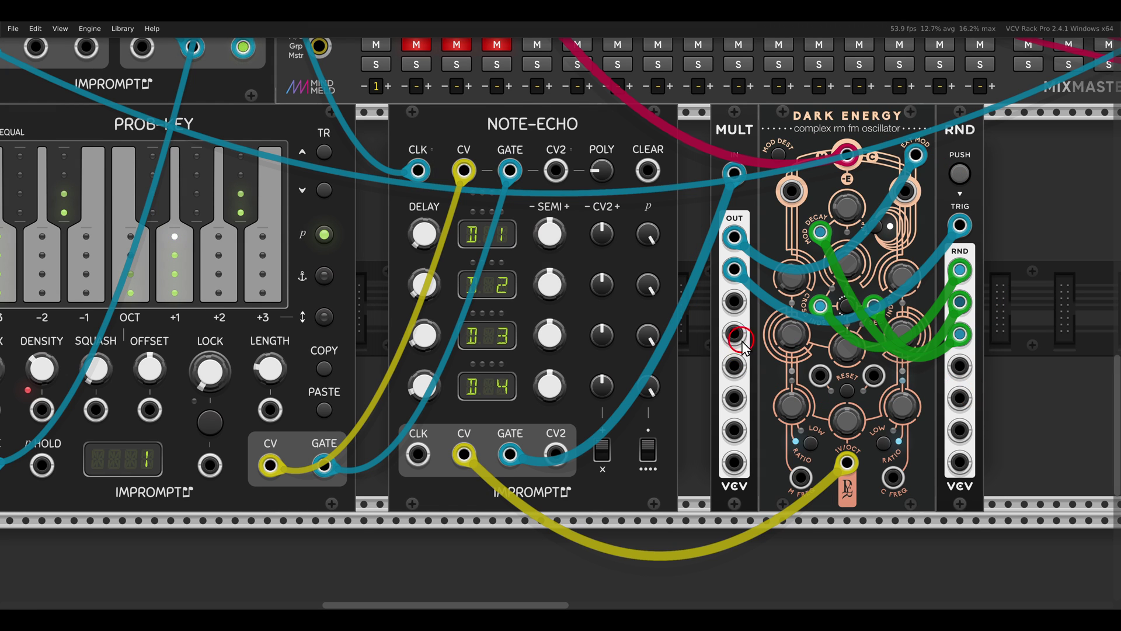
pyautogui.moveTo(709, 335); pyautogui.dragTo(783, 331)
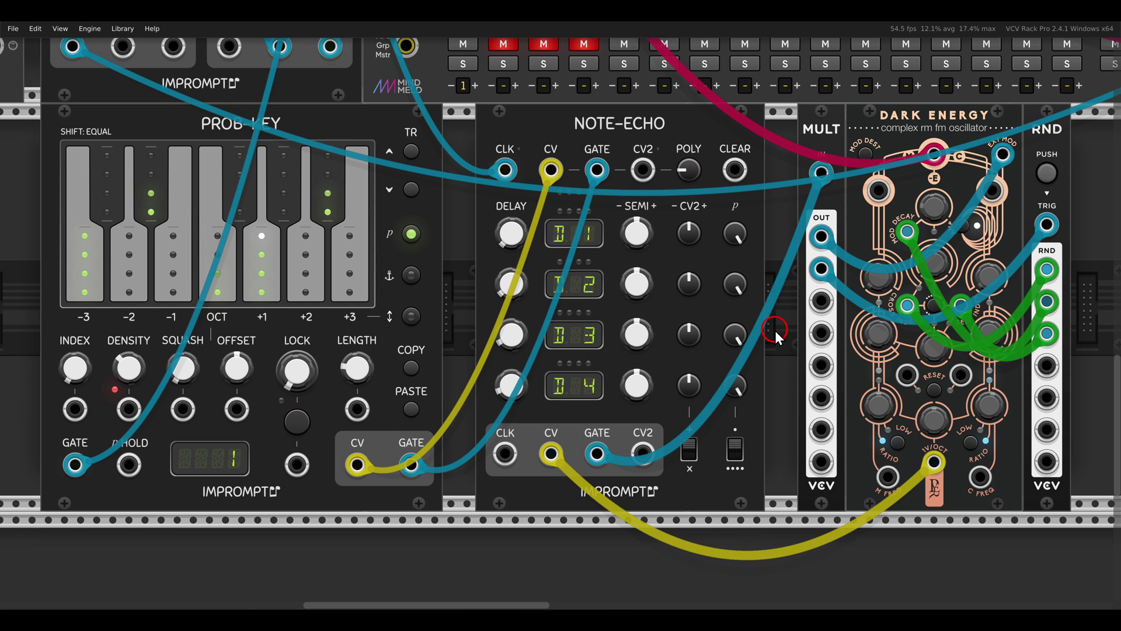
pyautogui.scroll(-3, 775, 330)
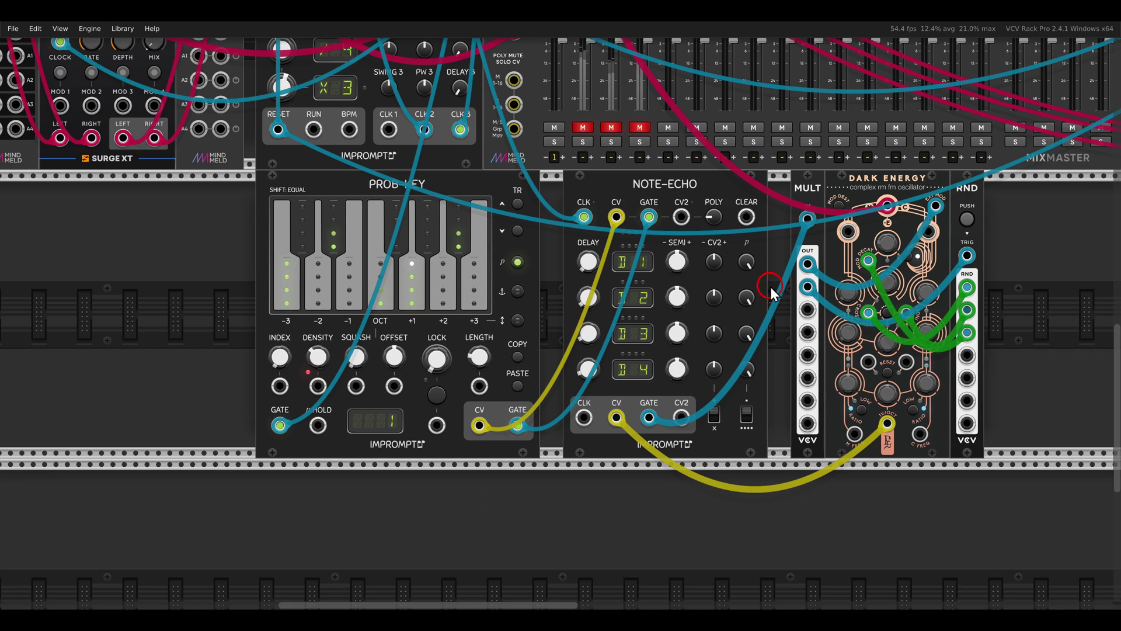
pyautogui.moveTo(767, 278); pyautogui.dragTo(773, 303)
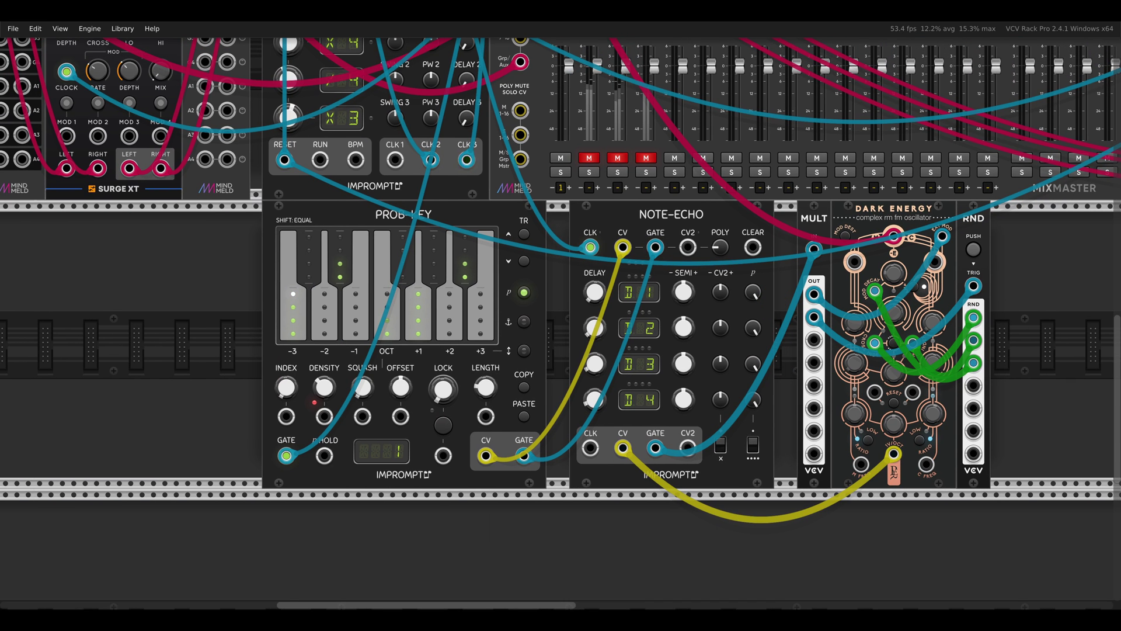
pyautogui.click(574, 223)
pyautogui.moveTo(573, 223); pyautogui.dragTo(619, 282)
pyautogui.moveTo(635, 220); pyautogui.dragTo(684, 280)
pyautogui.click(672, 277)
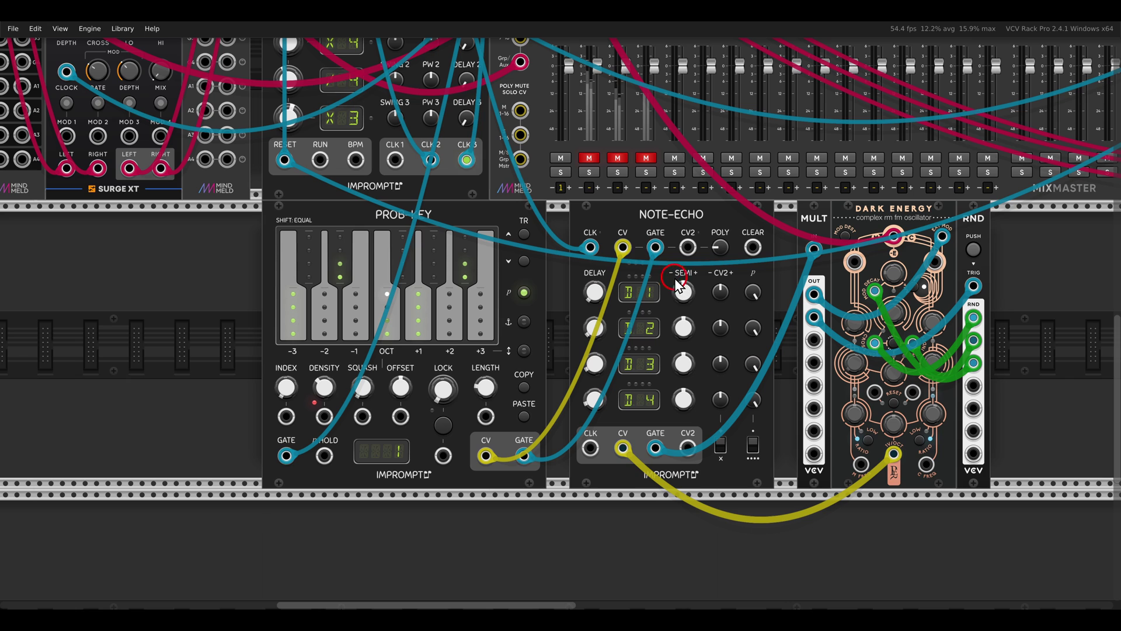
pyautogui.click(448, 138)
pyautogui.moveTo(439, 136); pyautogui.dragTo(577, 248)
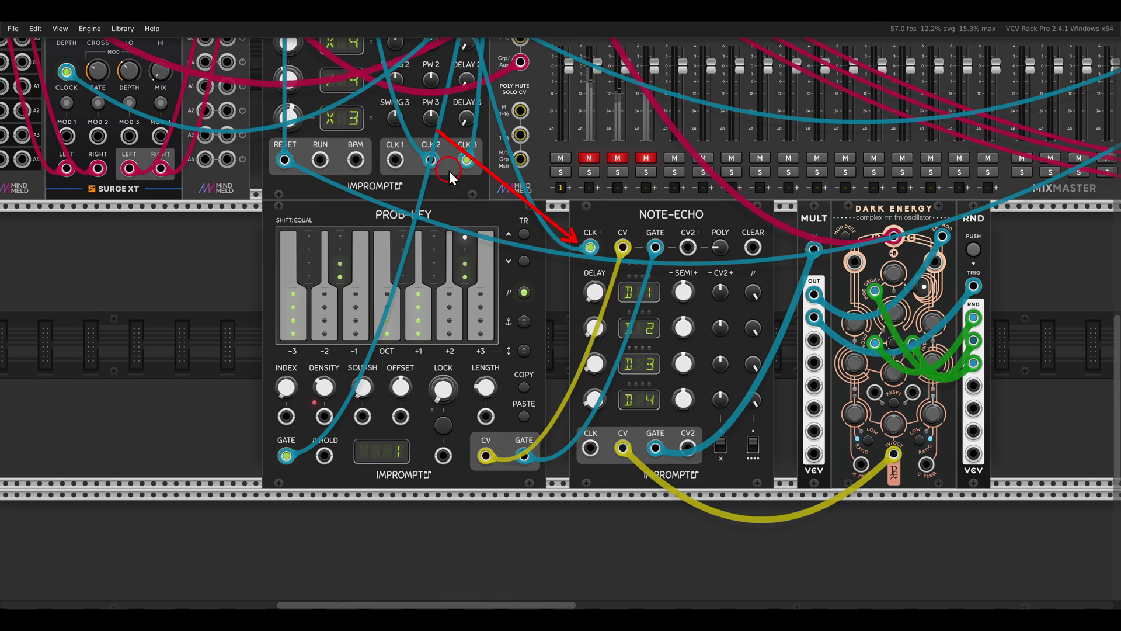
pyautogui.moveTo(437, 133); pyautogui.dragTo(335, 254)
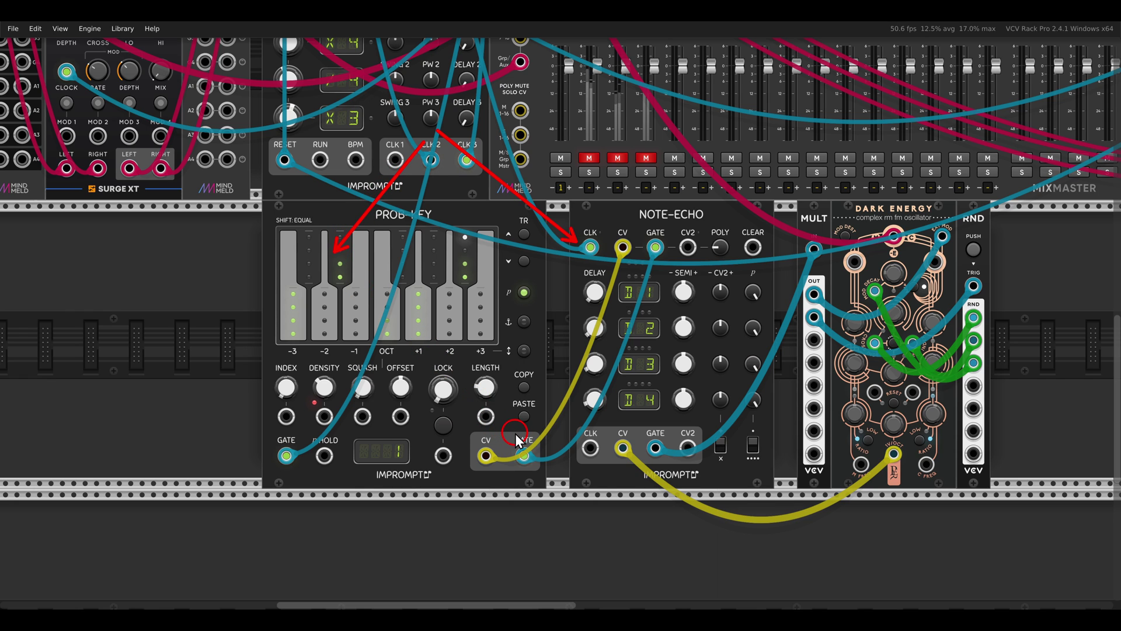
pyautogui.moveTo(524, 439); pyautogui.dragTo(643, 274)
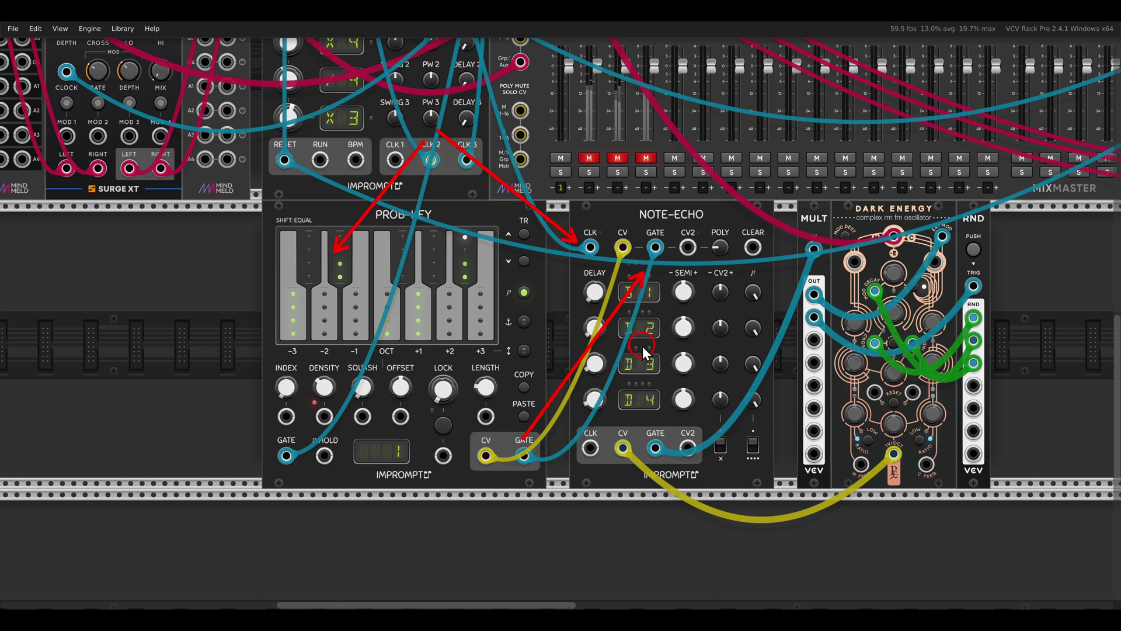
pyautogui.click(586, 207)
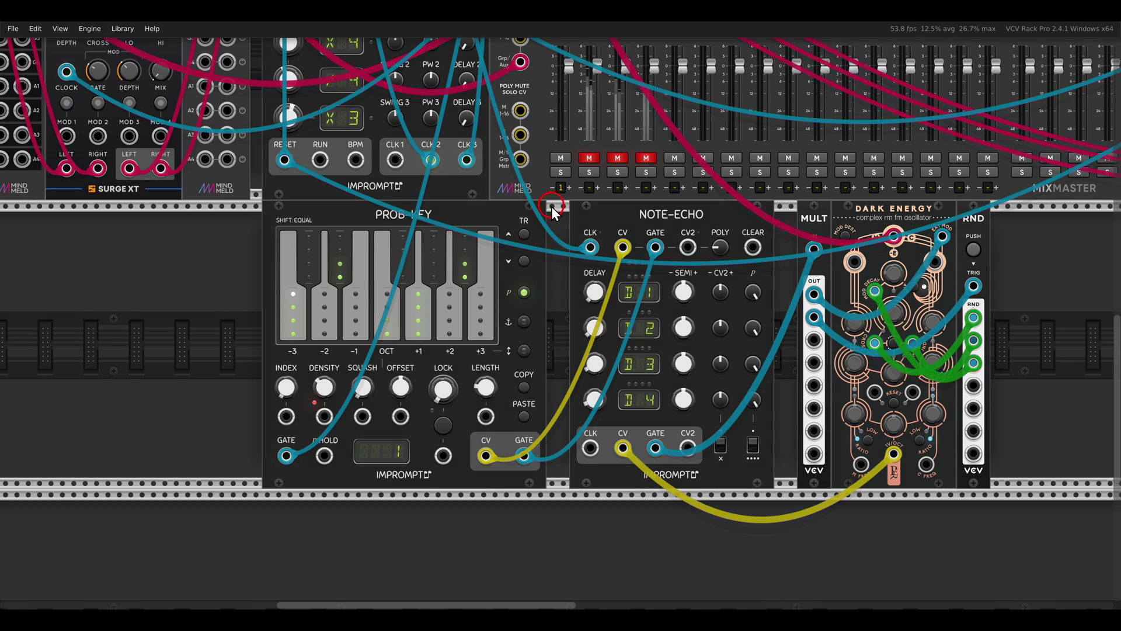
pyautogui.moveTo(551, 208); pyautogui.dragTo(688, 339)
pyautogui.click(555, 216)
# Turn on the sample delay on NOTE-ECHO's clock input in the module's settings.
pyautogui.hscroll(3, 563, 310)
pyautogui.scroll(2, 563, 310)
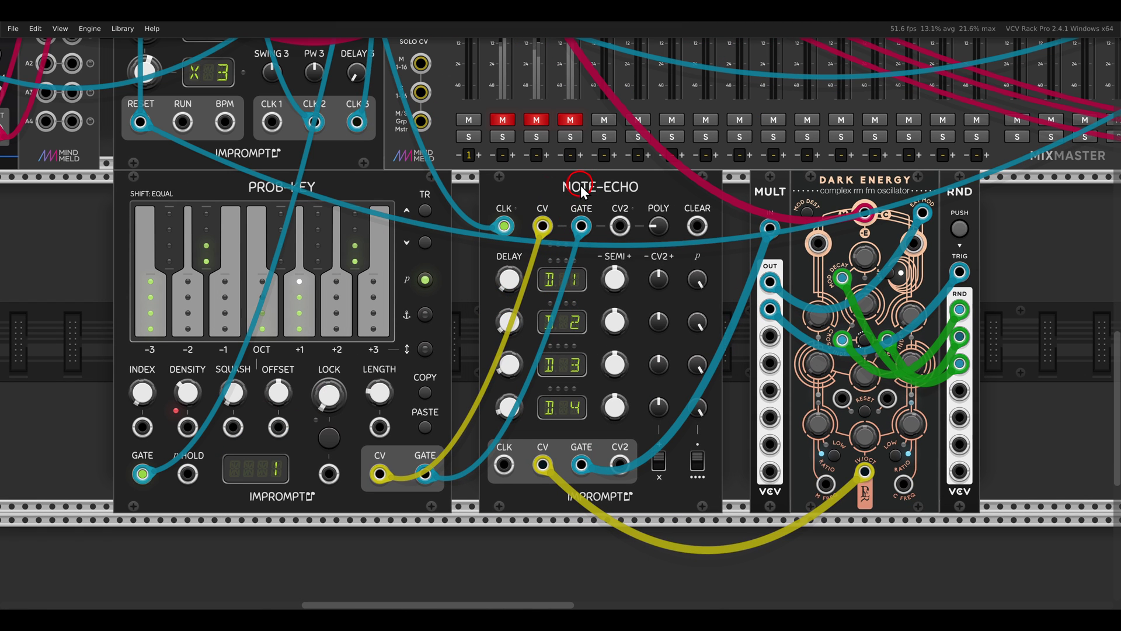
pyautogui.rightClick(575, 208)
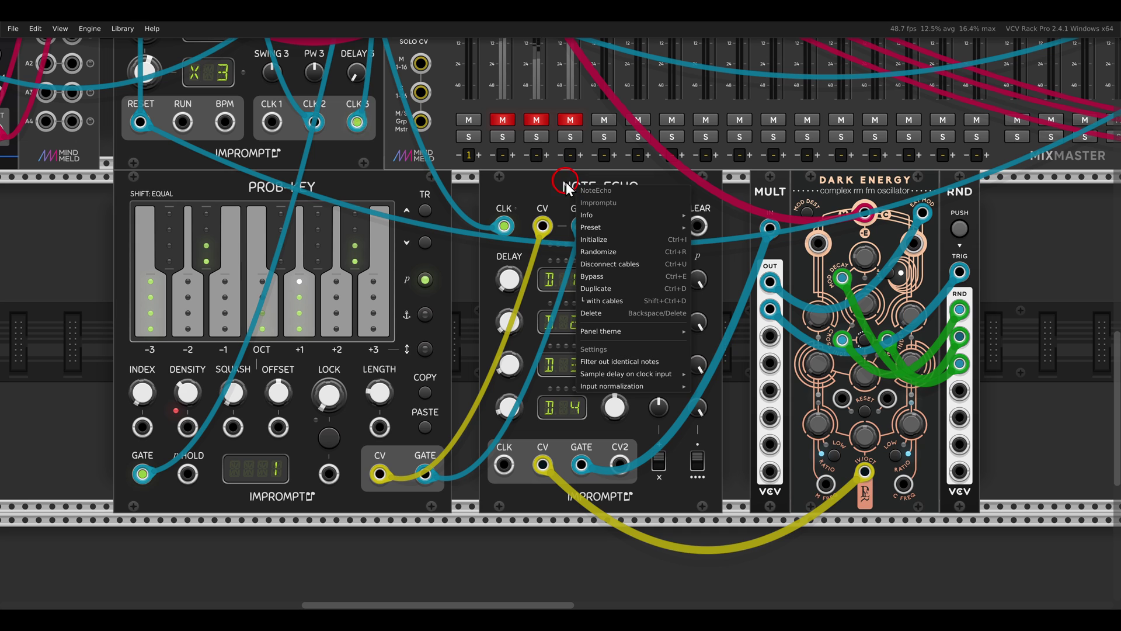
pyautogui.moveTo(669, 373)
pyautogui.click(708, 386)
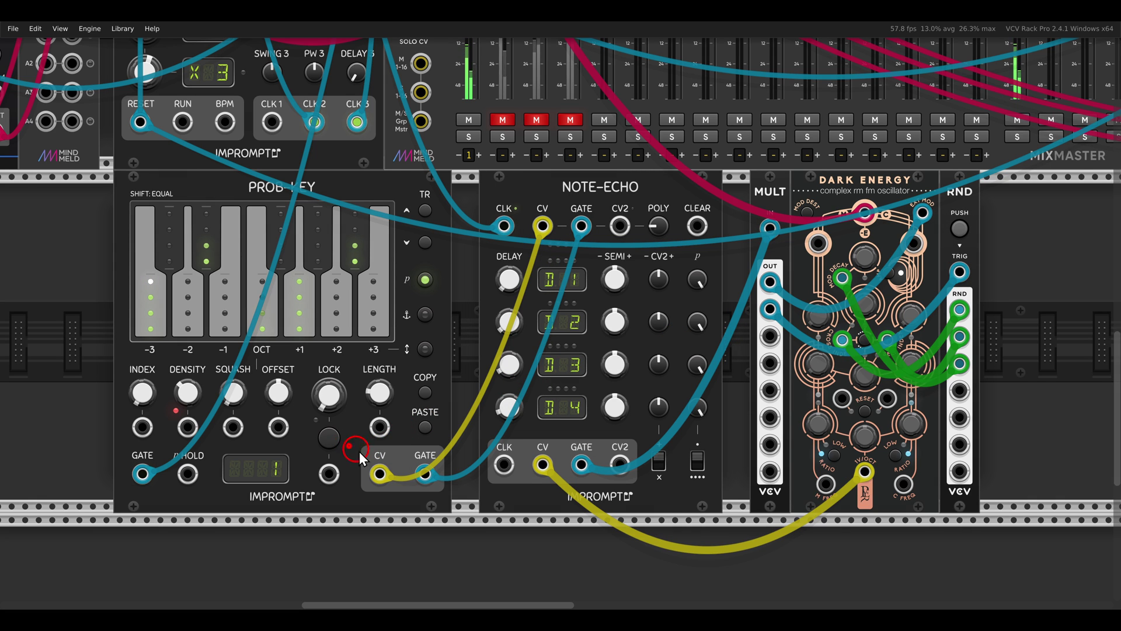
pyautogui.moveTo(373, 456); pyautogui.dragTo(460, 506)
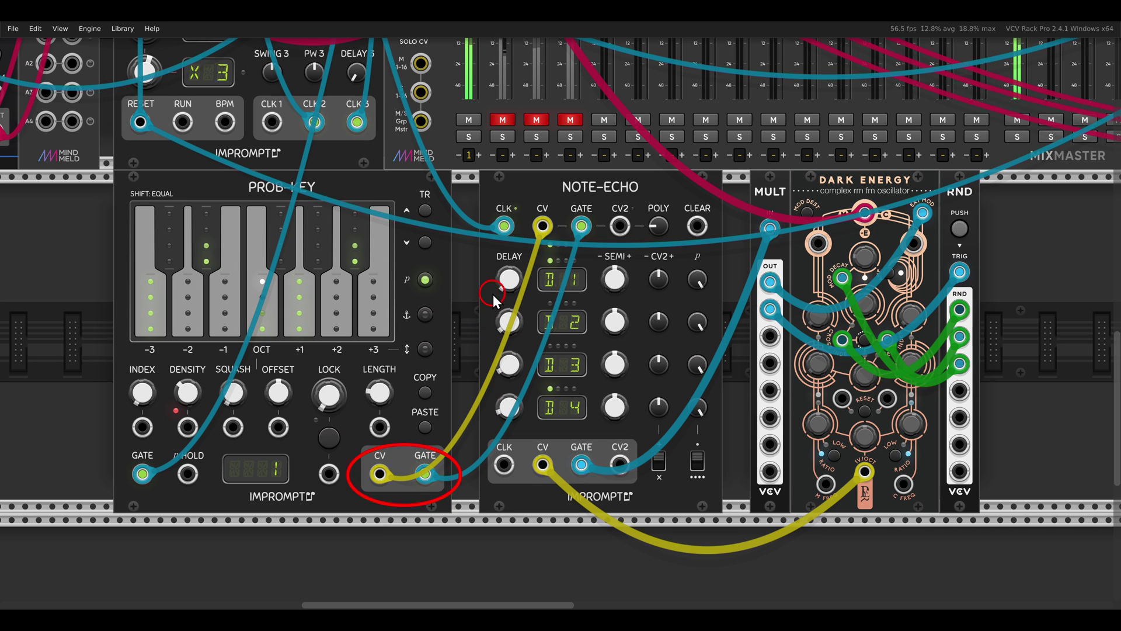
pyautogui.moveTo(472, 248); pyautogui.dragTo(613, 449)
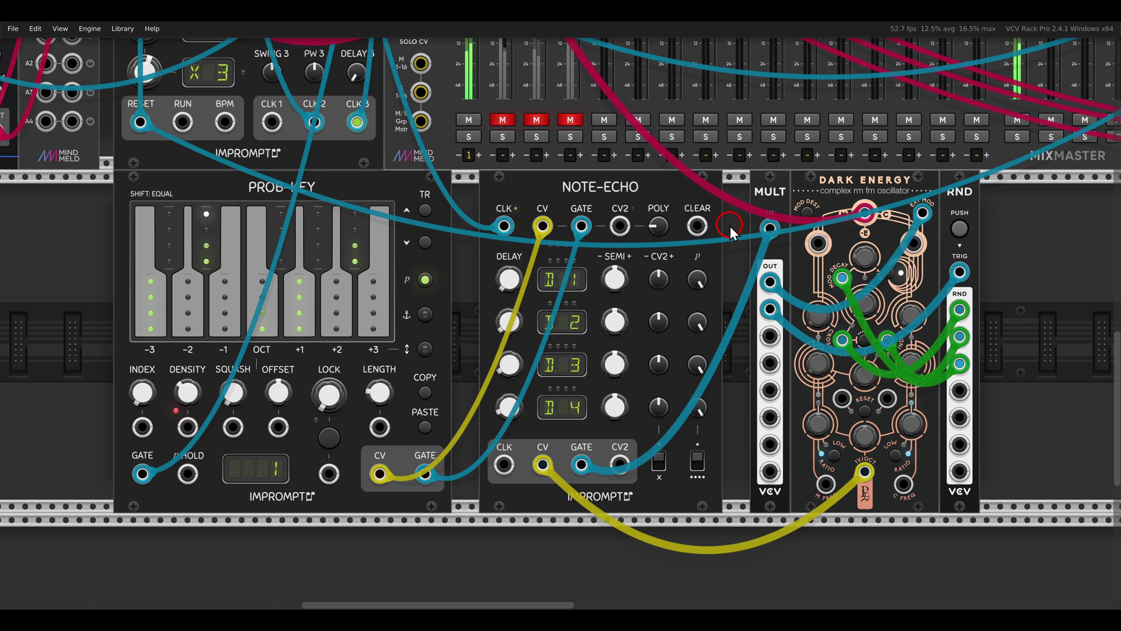
# Replace the master clock feeding NOTE-ECHO's CLK input with the Clocked module's CLK 1 output.
pyautogui.scroll(-3, 730, 229)
pyautogui.scroll(5, 584, 234)
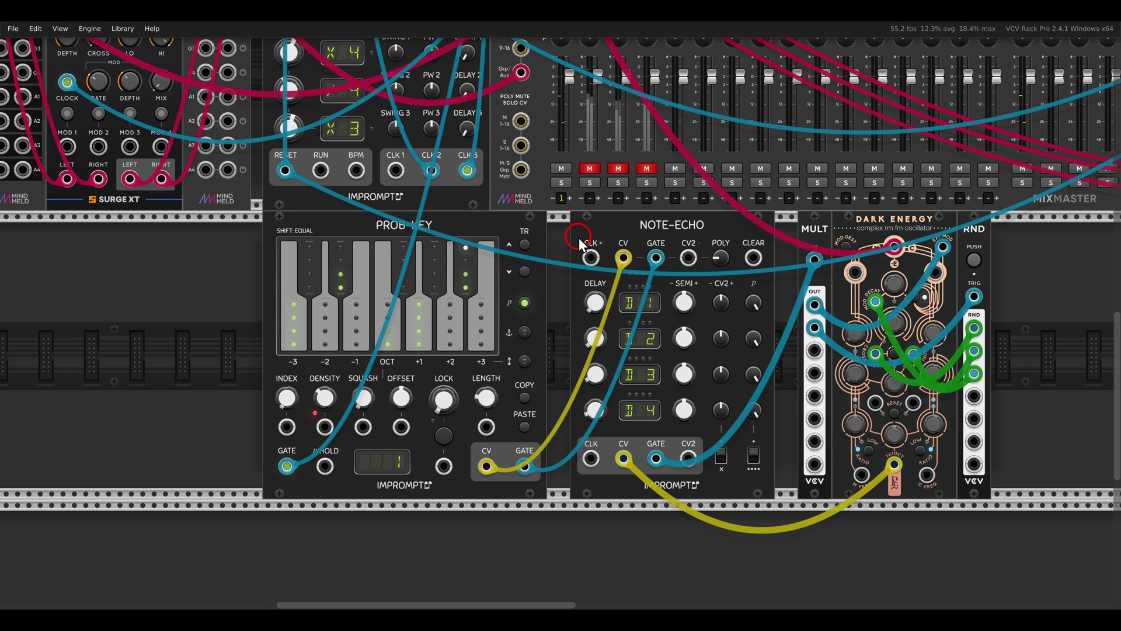
pyautogui.moveTo(575, 236); pyautogui.dragTo(592, 273)
pyautogui.moveTo(309, 62); pyautogui.dragTo(400, 125)
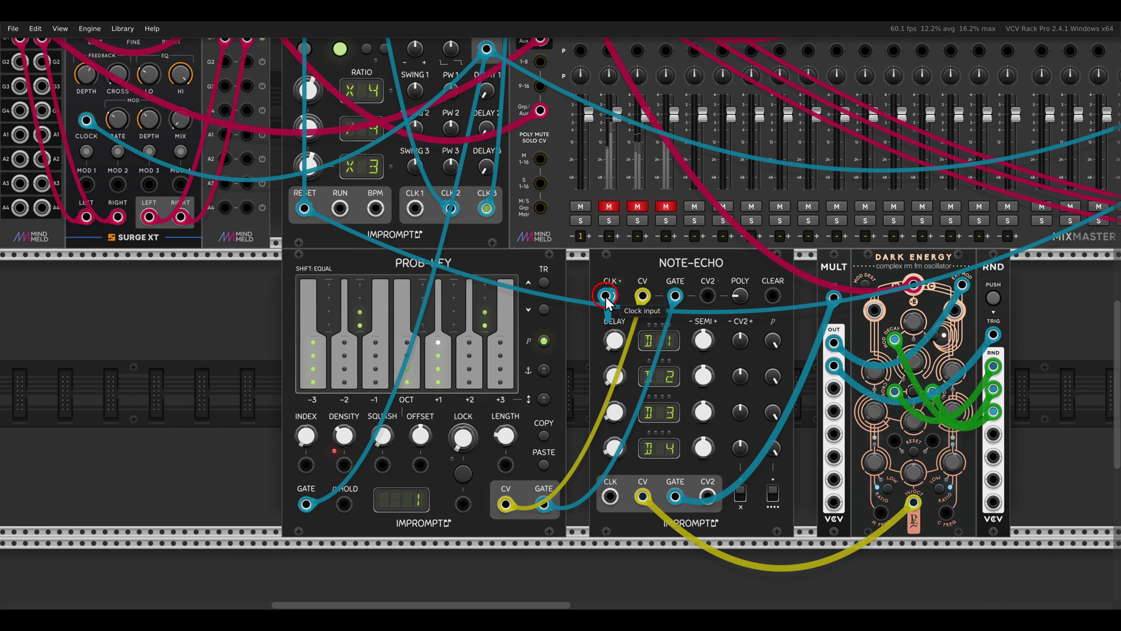
pyautogui.moveTo(607, 296); pyautogui.dragTo(415, 209)
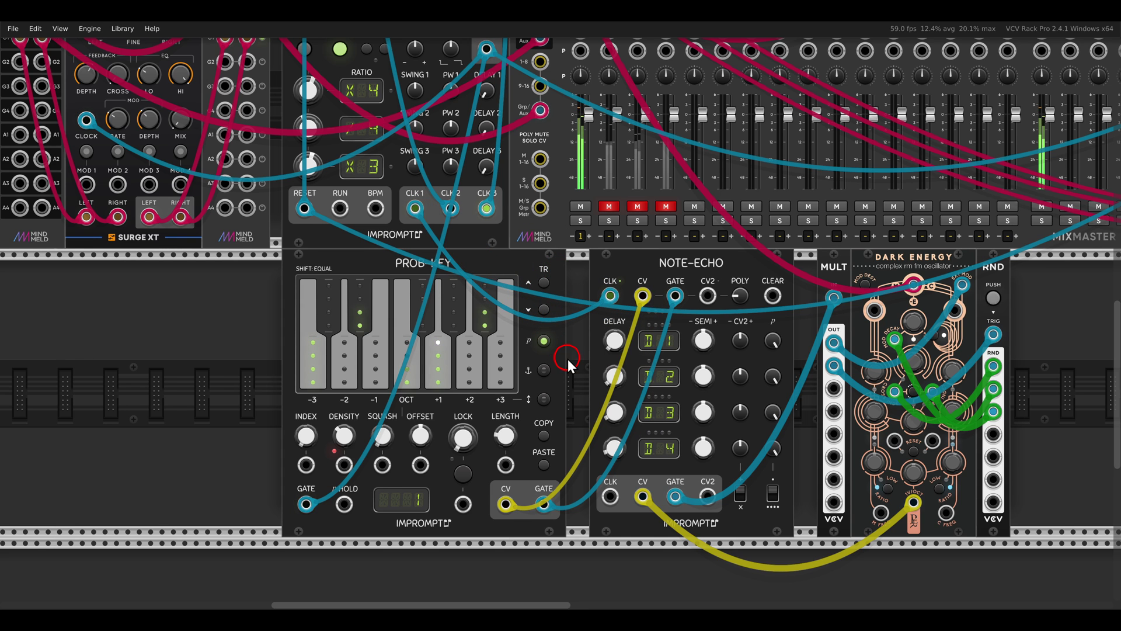
# Set NOTE-ECHO's delays to 2 for tap 1, 5 for tap 2, 7 for tap 3 and 8 for tap 4.
pyautogui.moveTo(578, 359); pyautogui.dragTo(500, 283)
pyautogui.scroll(1, 584, 330)
pyautogui.moveTo(598, 323); pyautogui.dragTo(574, 304)
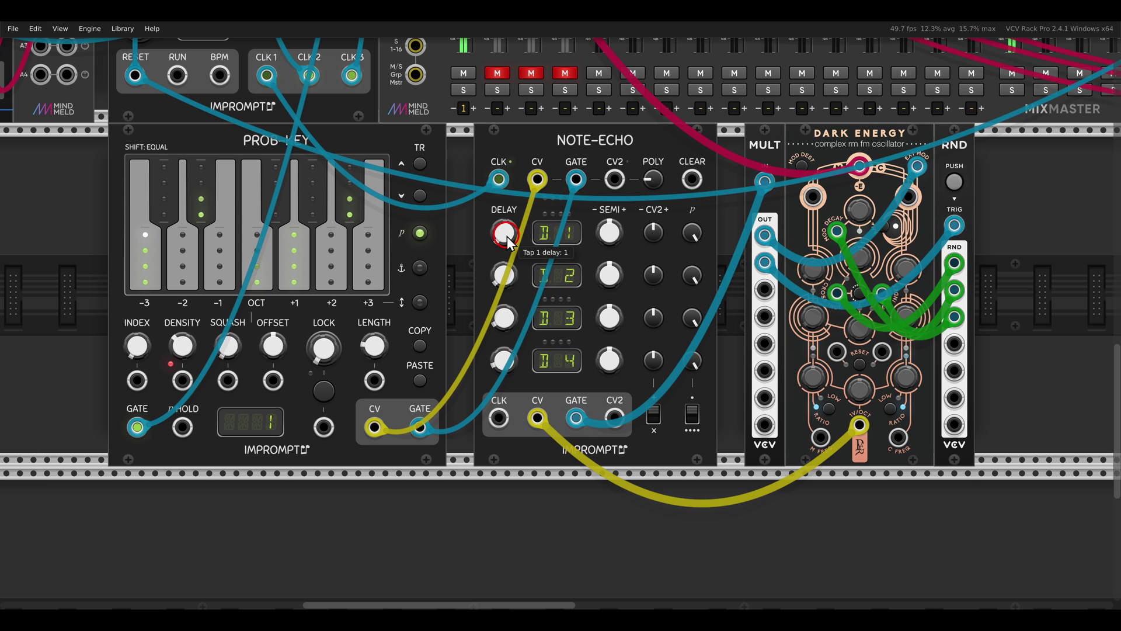
pyautogui.scroll(1, 506, 239)
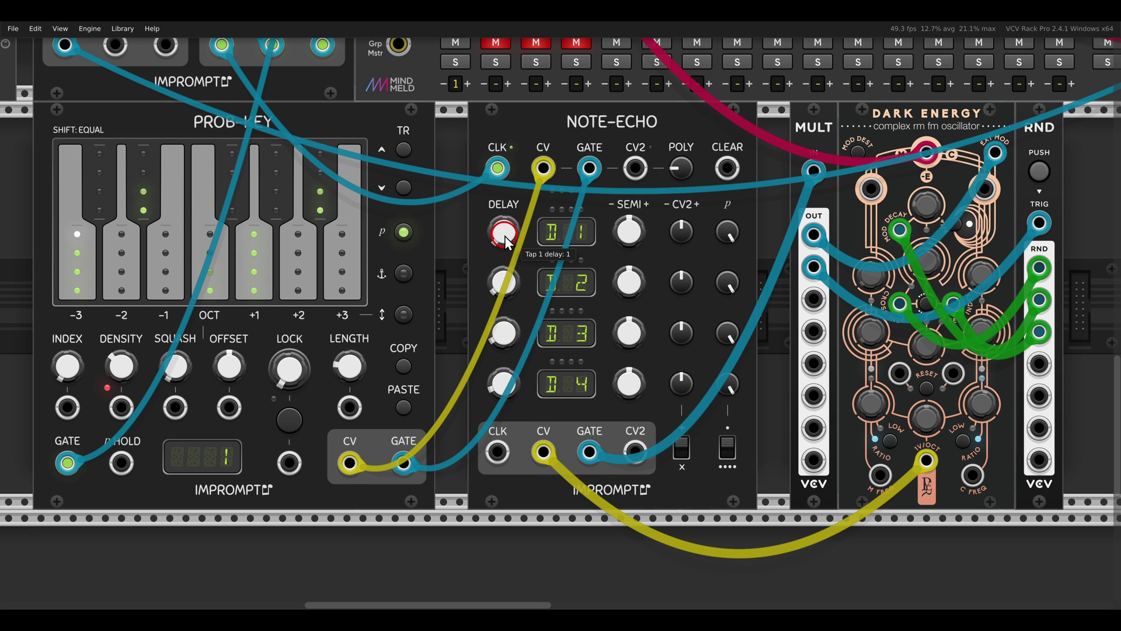
pyautogui.moveTo(505, 240)
pyautogui.mouseDown()
pyautogui.moveTo(469, 204)
pyautogui.moveTo(606, 264)
pyautogui.mouseUp()
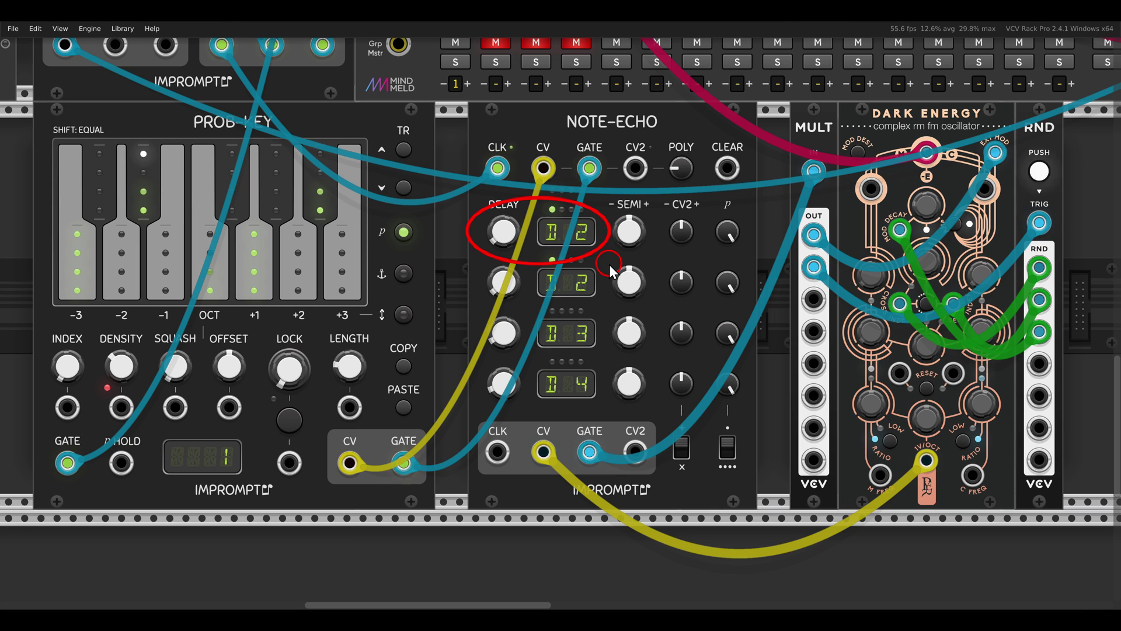
pyautogui.moveTo(510, 284); pyautogui.dragTo(508, 264)
pyautogui.moveTo(505, 330); pyautogui.dragTo(506, 316)
pyautogui.moveTo(503, 384); pyautogui.dragTo(501, 357)
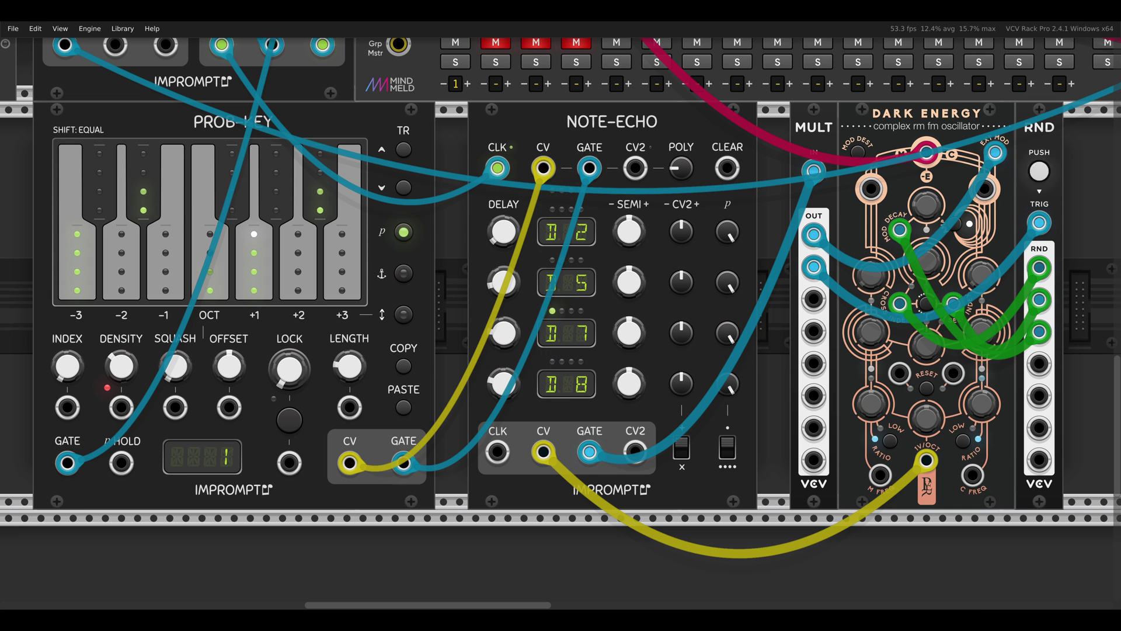
# Raise the tap 3 semitone offset on the NOTE-ECHO module fed by PROB-KEY.
pyautogui.click(1039, 171)
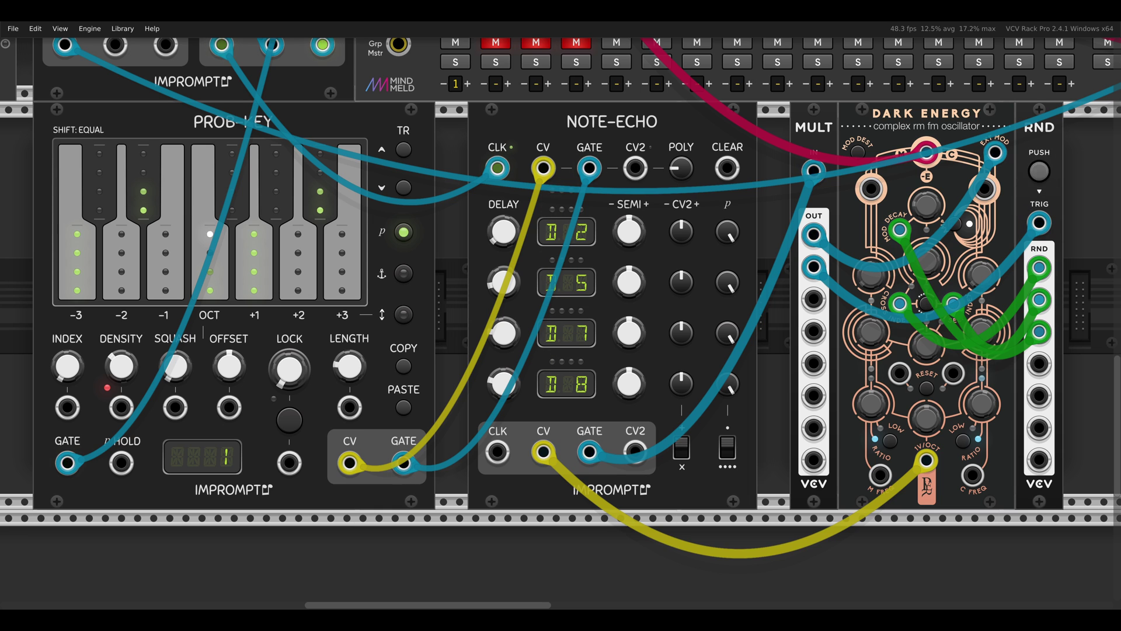
pyautogui.click(1038, 171)
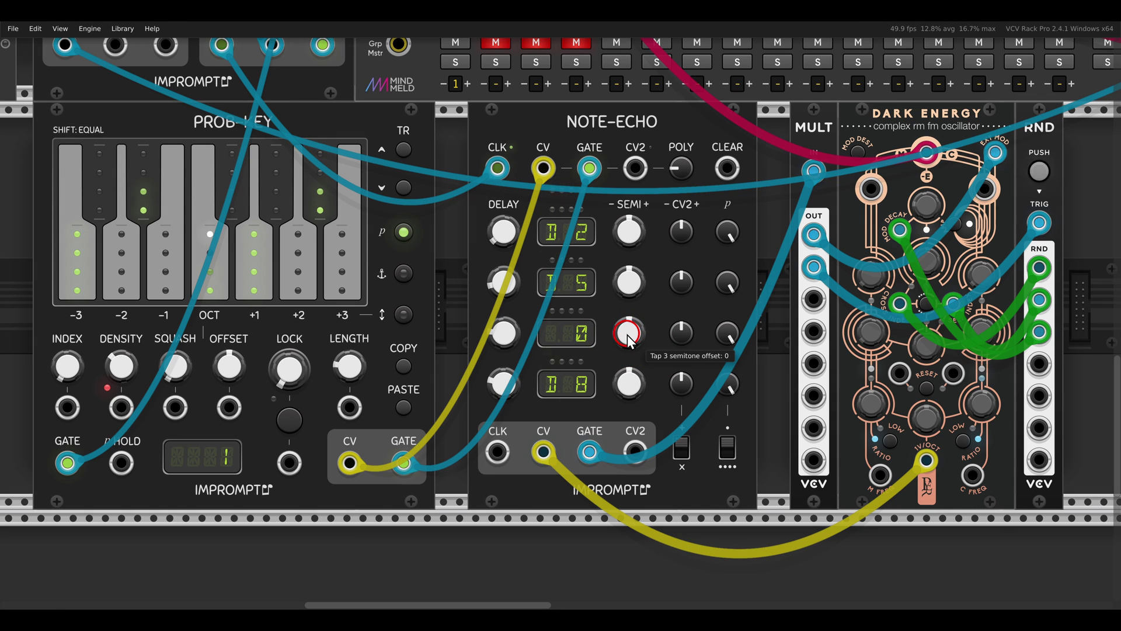
pyautogui.moveTo(631, 340); pyautogui.dragTo(610, 308)
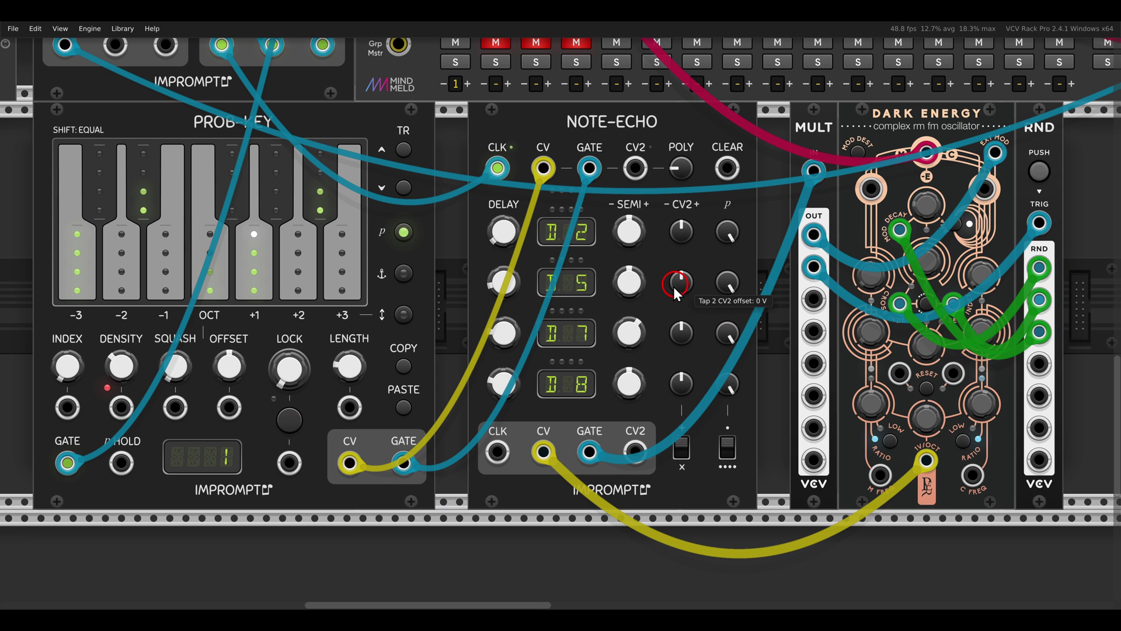
pyautogui.moveTo(470, 302)
pyautogui.mouseDown()
pyautogui.moveTo(553, 342)
pyautogui.moveTo(669, 368)
pyautogui.mouseUp()
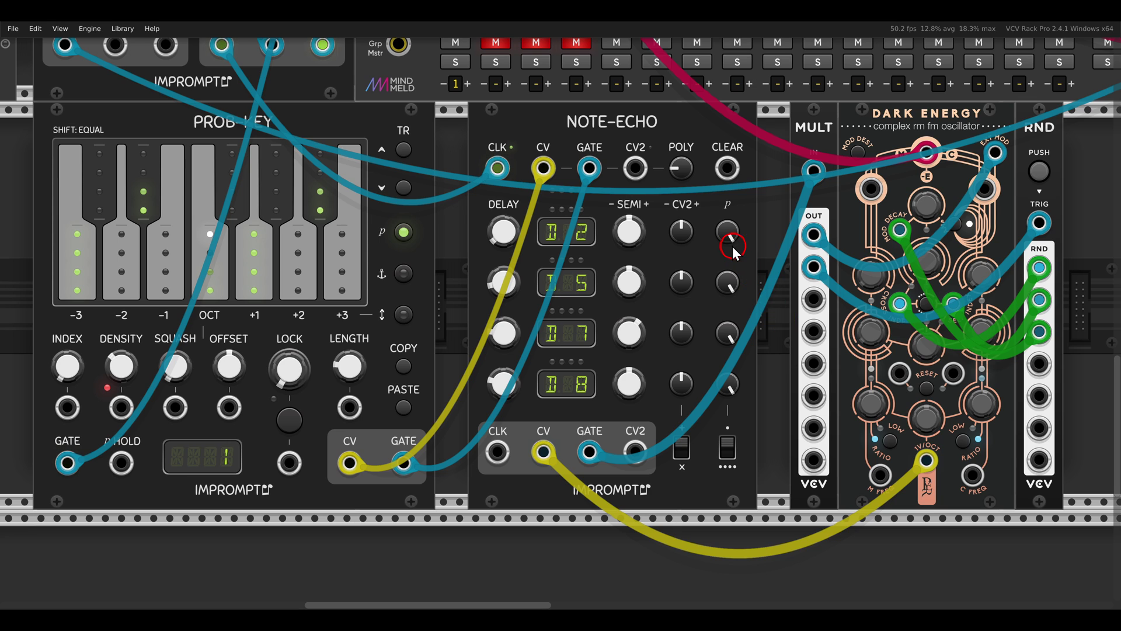
# Lower the probability of NOTE-ECHO's tap 1 and tap 3 to about midway.
pyautogui.moveTo(727, 233); pyautogui.dragTo(742, 429)
pyautogui.moveTo(696, 191); pyautogui.dragTo(762, 268)
pyautogui.moveTo(731, 231)
pyautogui.mouseDown()
pyautogui.moveTo(756, 388)
pyautogui.moveTo(708, 123)
pyautogui.moveTo(717, 232)
pyautogui.mouseUp()
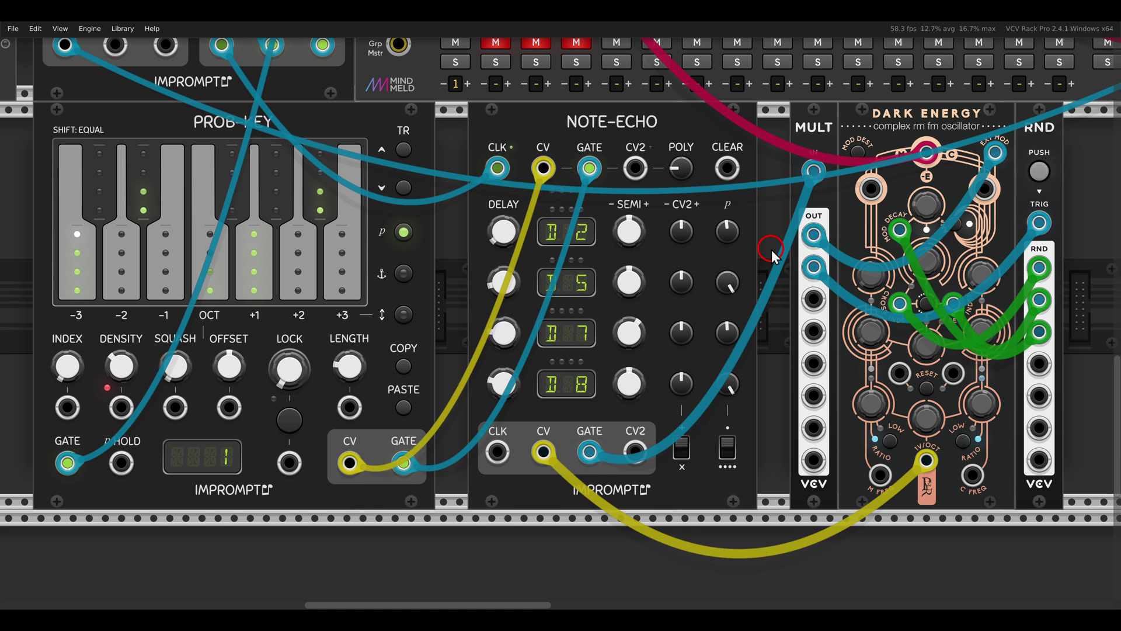
# Examine how the Surge XT DELAY effect is patched between UNMELD and MELD beside the Clocked module.
pyautogui.scroll(-2, 770, 248)
pyautogui.moveTo(514, 175); pyautogui.dragTo(790, 383)
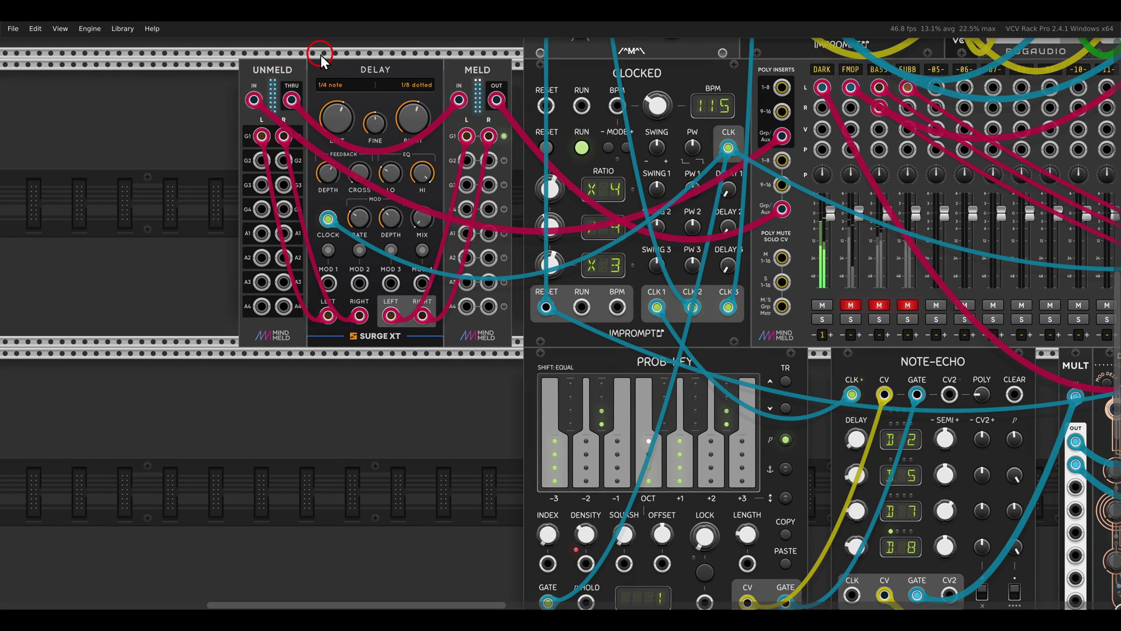
pyautogui.moveTo(425, 209)
pyautogui.moveTo(425, 209); pyautogui.dragTo(395, 156)
pyautogui.moveTo(782, 412); pyautogui.dragTo(467, 219)
pyautogui.scroll(1, 558, 251)
pyautogui.scroll(1, 575, 265)
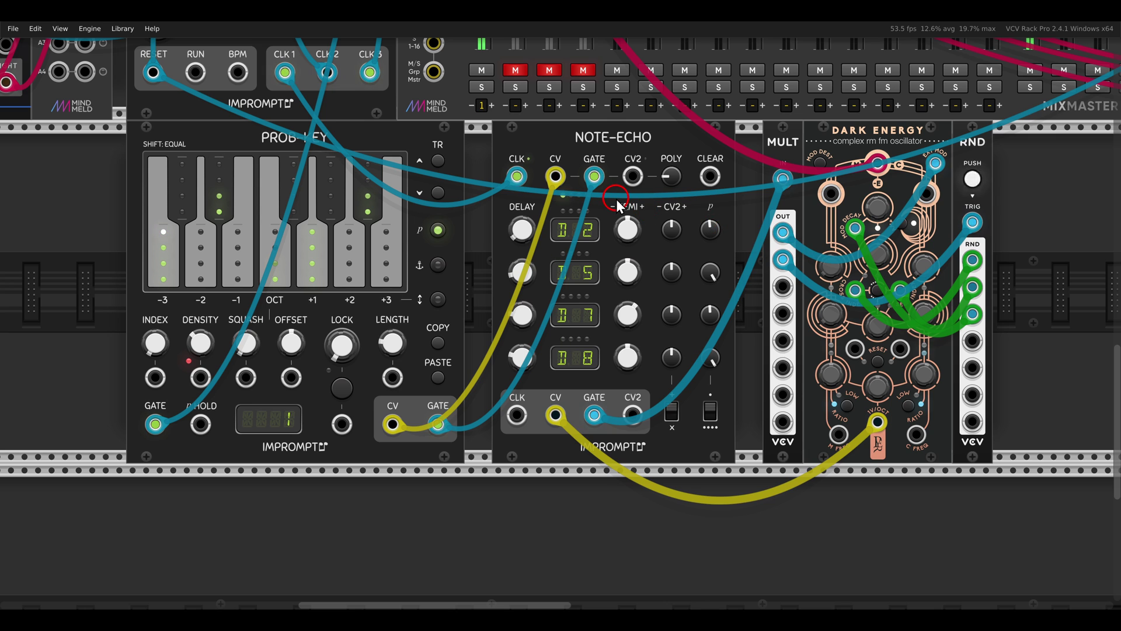
# Mute the DARK channel and unmute the FMOP channel on the mixer.
pyautogui.scroll(3, 525, 164)
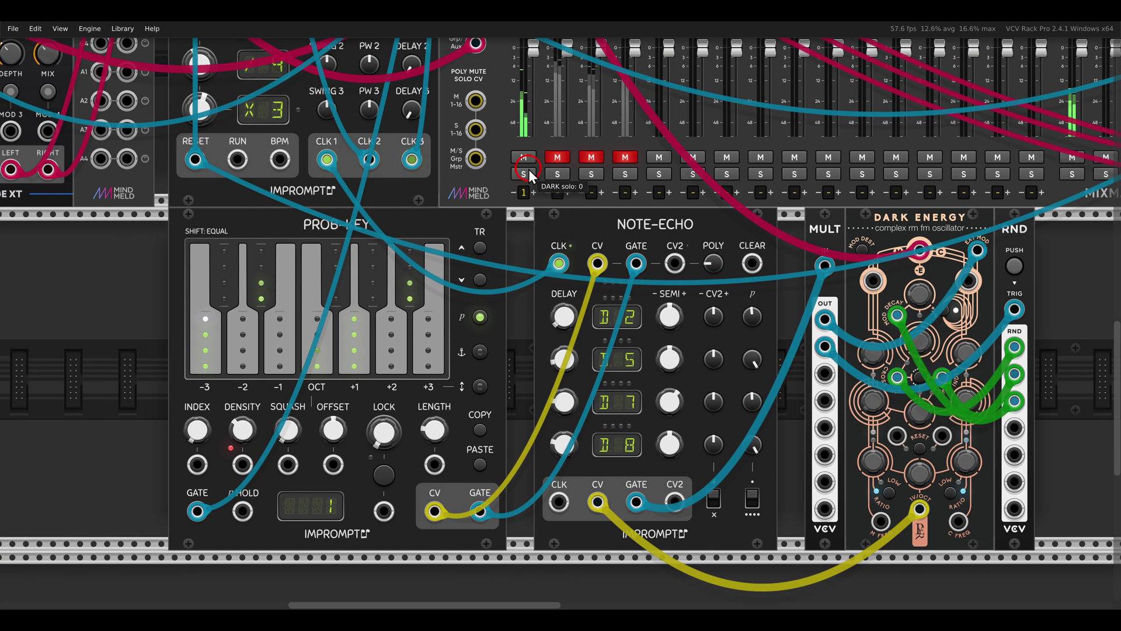
pyautogui.scroll(15, 527, 260)
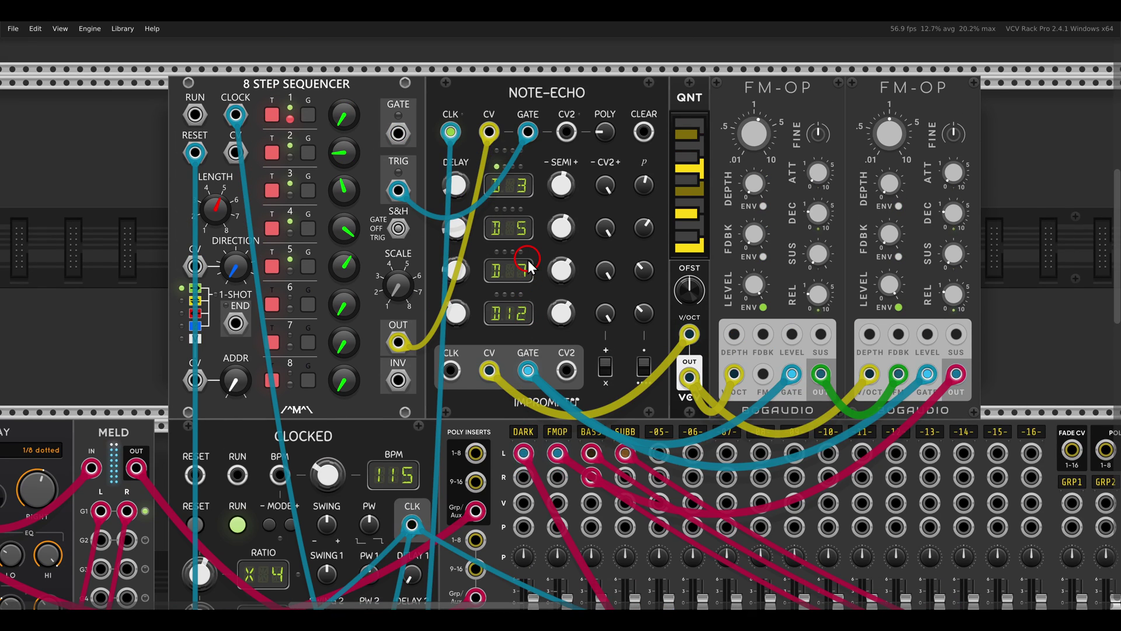
pyautogui.scroll(2, 528, 261)
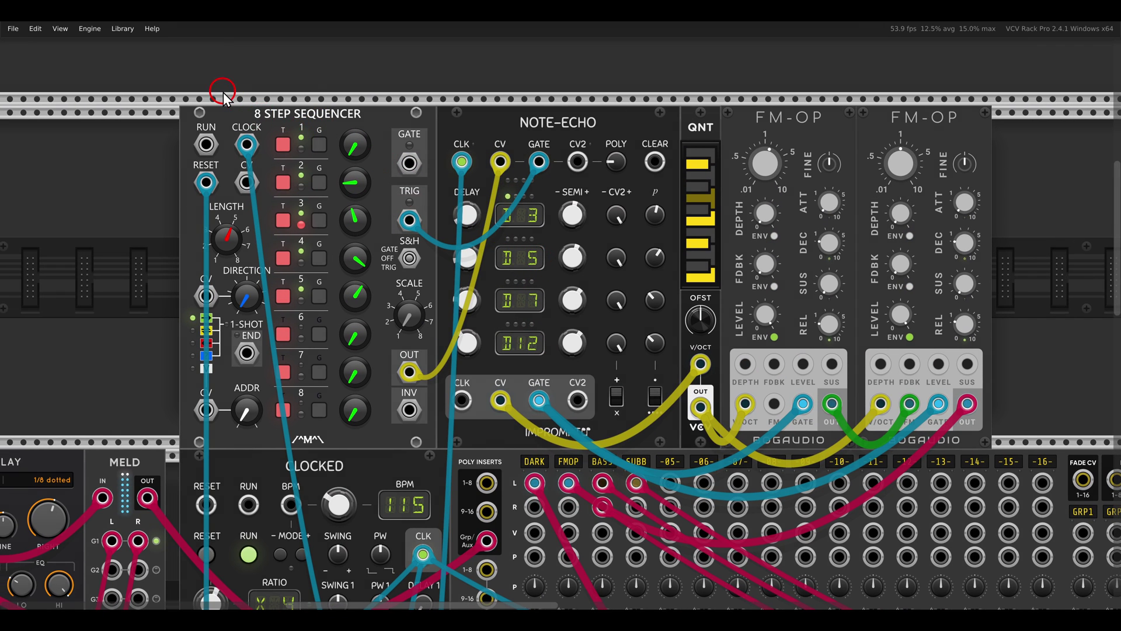
# Examine the second patch, from the 8 STEP SEQUENCER through NOTE-ECHO and the QNT quantizer to the two FM-OP modules.
pyautogui.moveTo(225, 91); pyautogui.dragTo(401, 146)
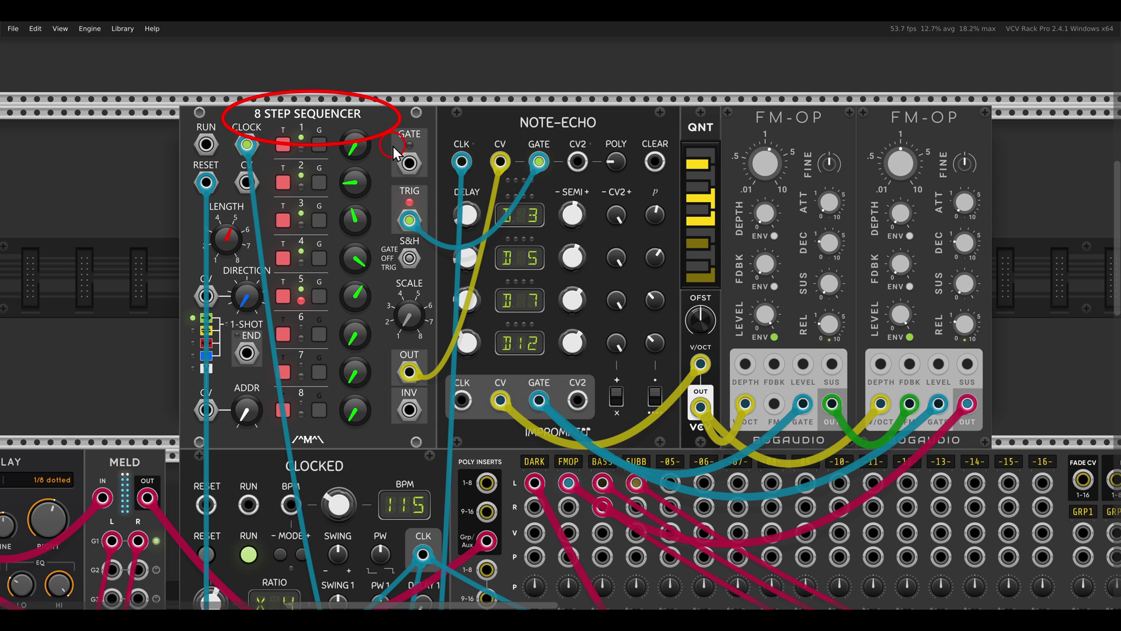
pyautogui.moveTo(187, 201); pyautogui.dragTo(263, 272)
pyautogui.press('Escape')
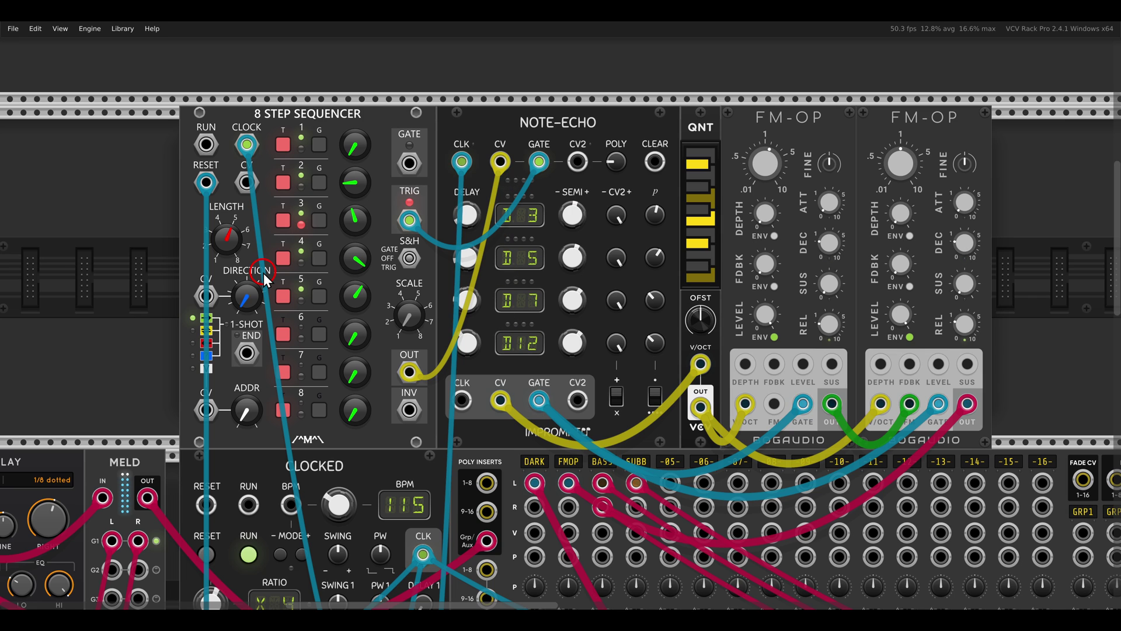
pyautogui.moveTo(461, 102); pyautogui.dragTo(629, 192)
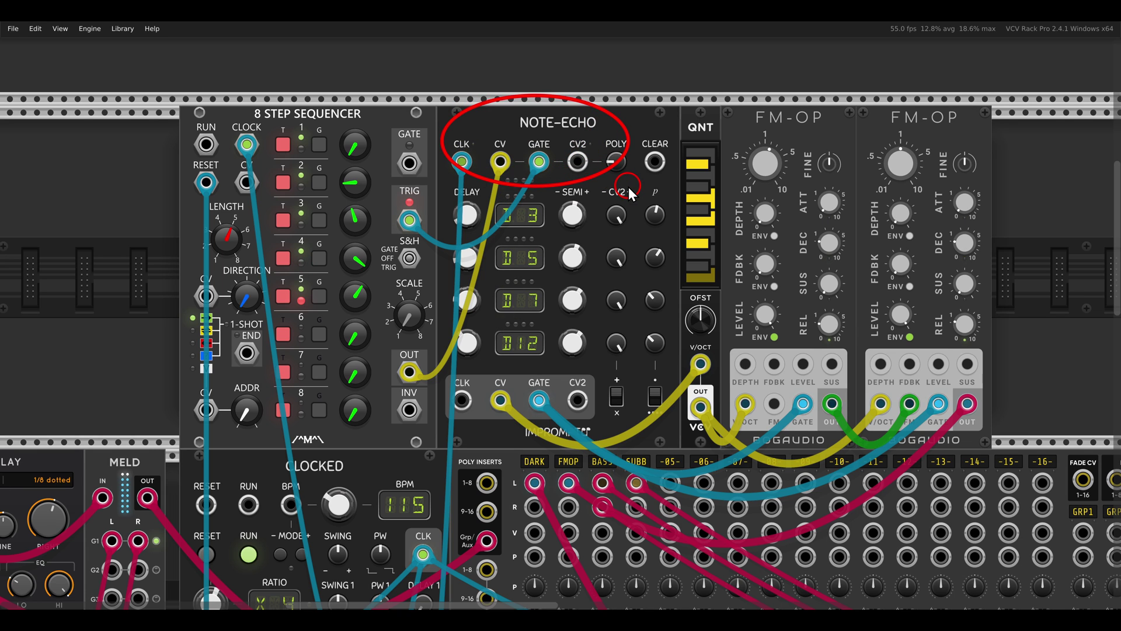
pyautogui.moveTo(658, 333); pyautogui.dragTo(739, 444)
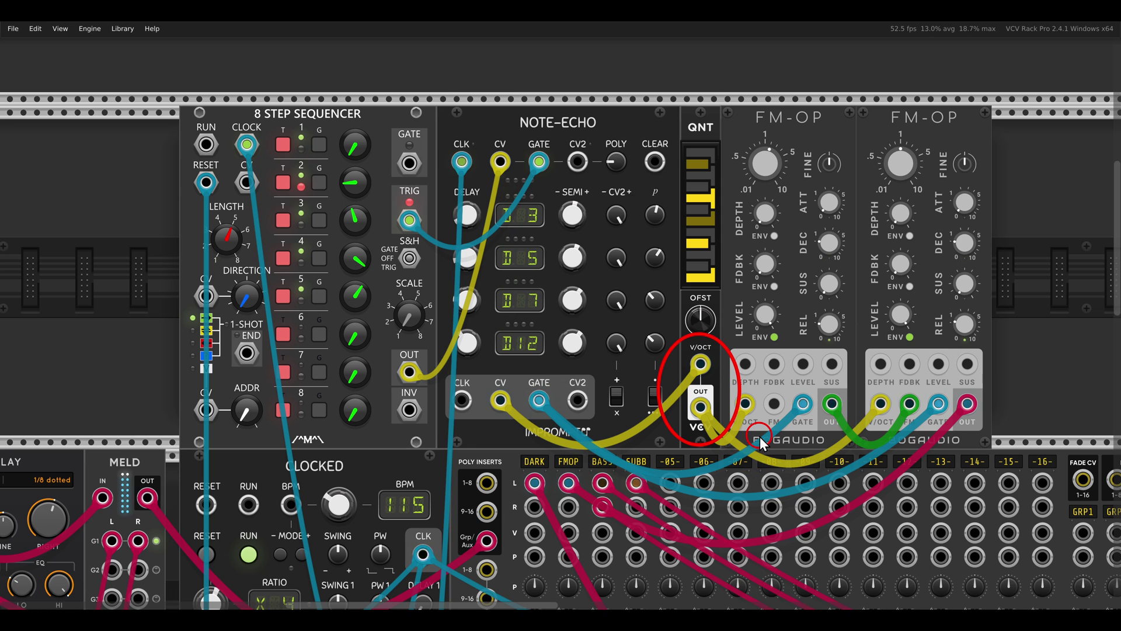
pyautogui.press('Escape')
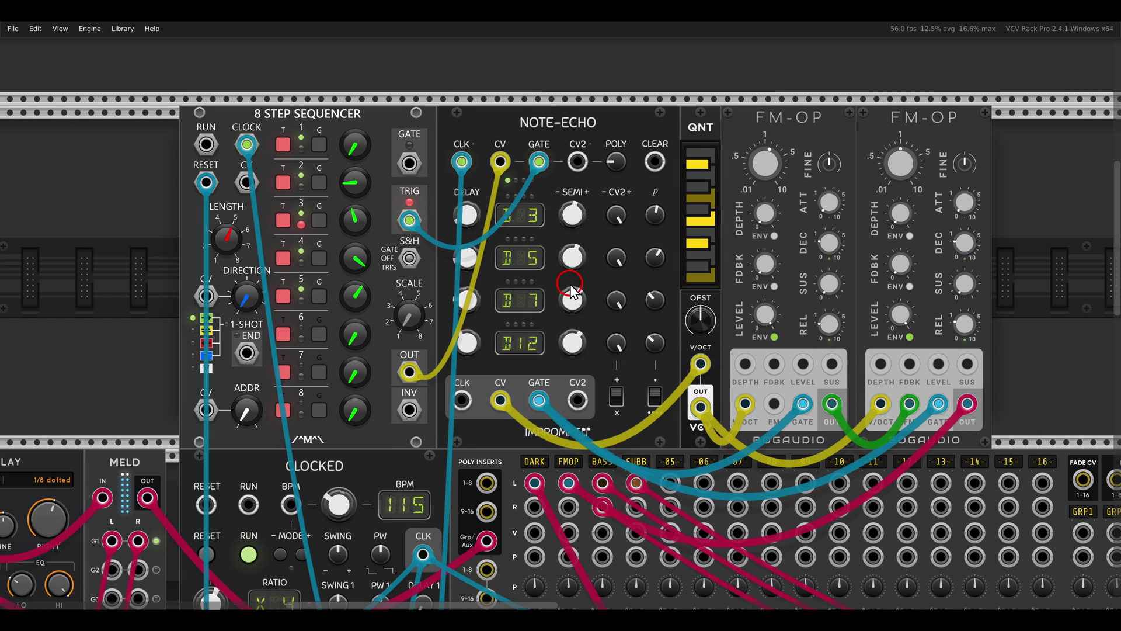
pyautogui.moveTo(572, 306)
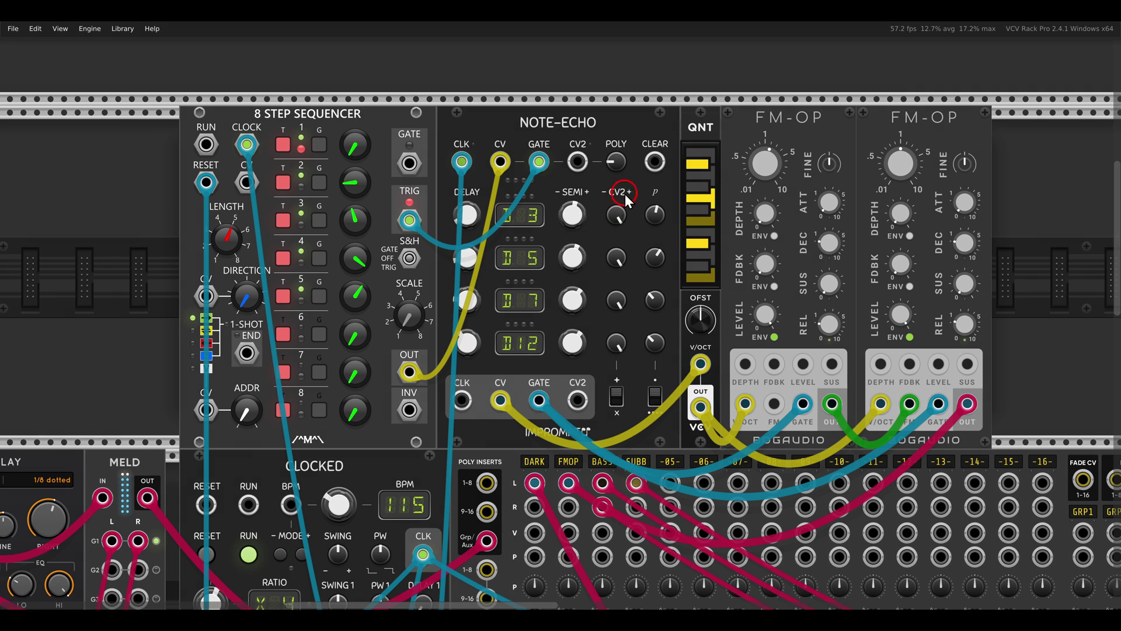
pyautogui.moveTo(625, 191)
pyautogui.mouseDown()
pyautogui.moveTo(661, 353)
pyautogui.moveTo(678, 378)
pyautogui.mouseUp()
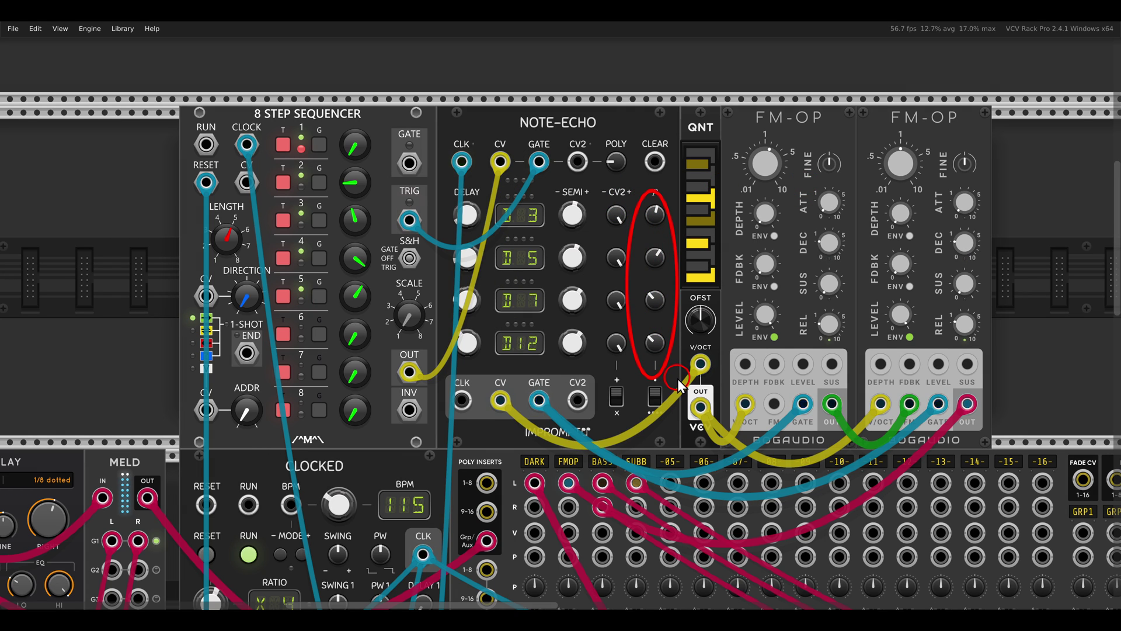
pyautogui.moveTo(708, 94); pyautogui.dragTo(978, 155)
pyautogui.scroll(-5, 691, 258)
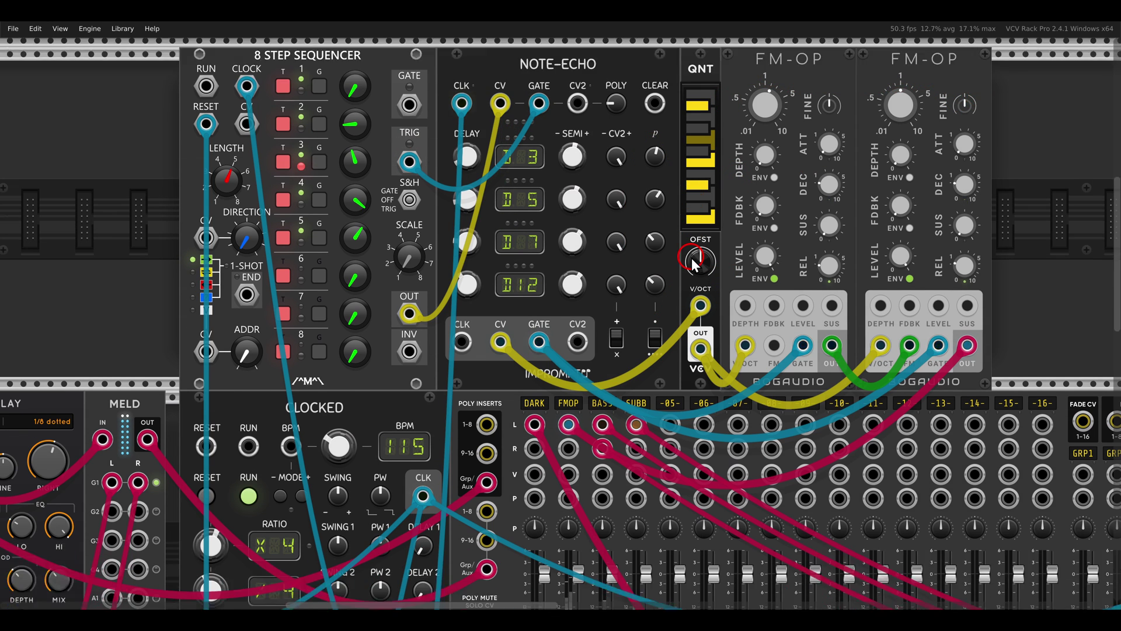
pyautogui.scroll(5, 574, 295)
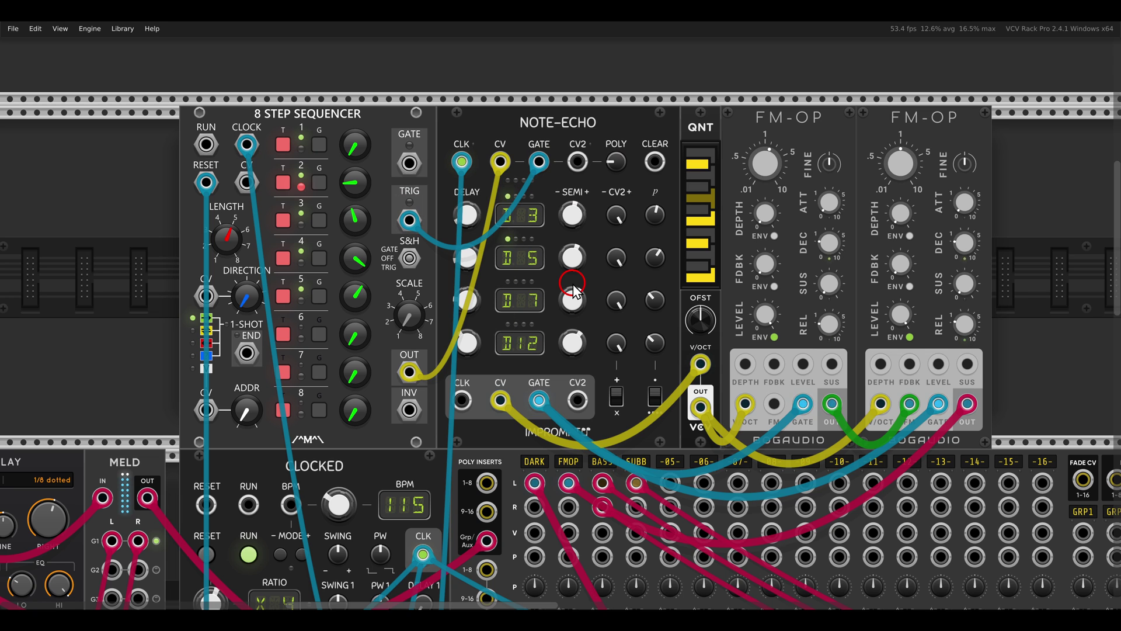
# Set the tap 2 semitone offset to +10 on the sequencer's NOTE-ECHO and adjust the tap 3 semitone offset.
pyautogui.moveTo(573, 259); pyautogui.dragTo(569, 251)
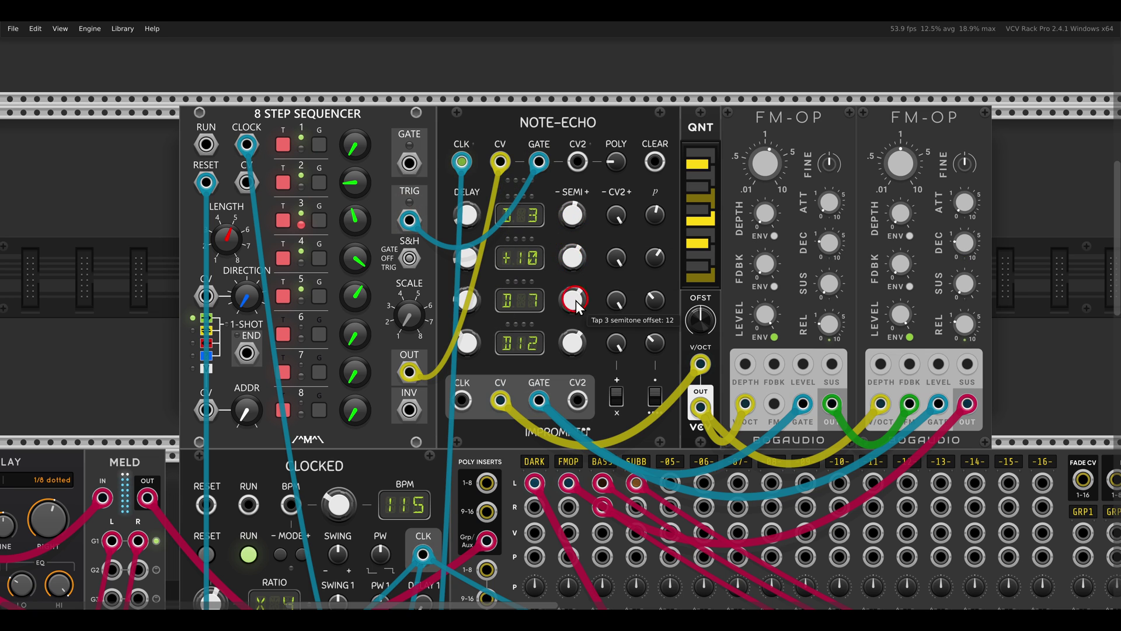
pyautogui.moveTo(575, 300); pyautogui.dragTo(576, 311)
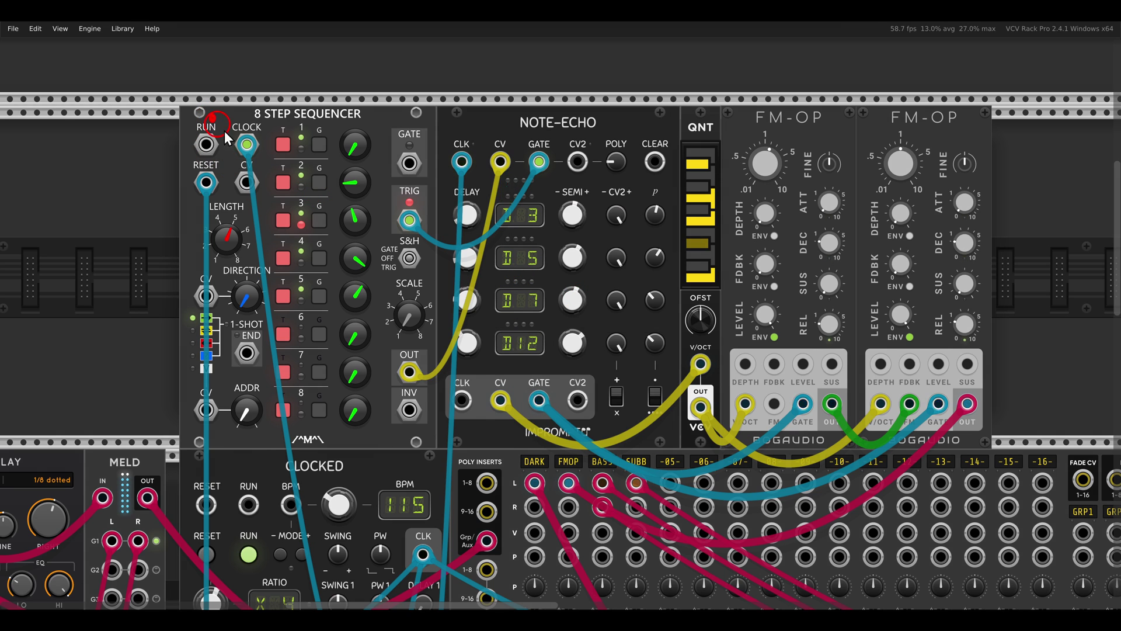
# Compare the sequencer's steps with NOTE-ECHO's tap delays and semitone offsets, and inspect the four CV2 offset knobs.
pyautogui.moveTo(210, 114)
pyautogui.mouseDown()
pyautogui.moveTo(335, 283)
pyautogui.moveTo(390, 320)
pyautogui.mouseUp()
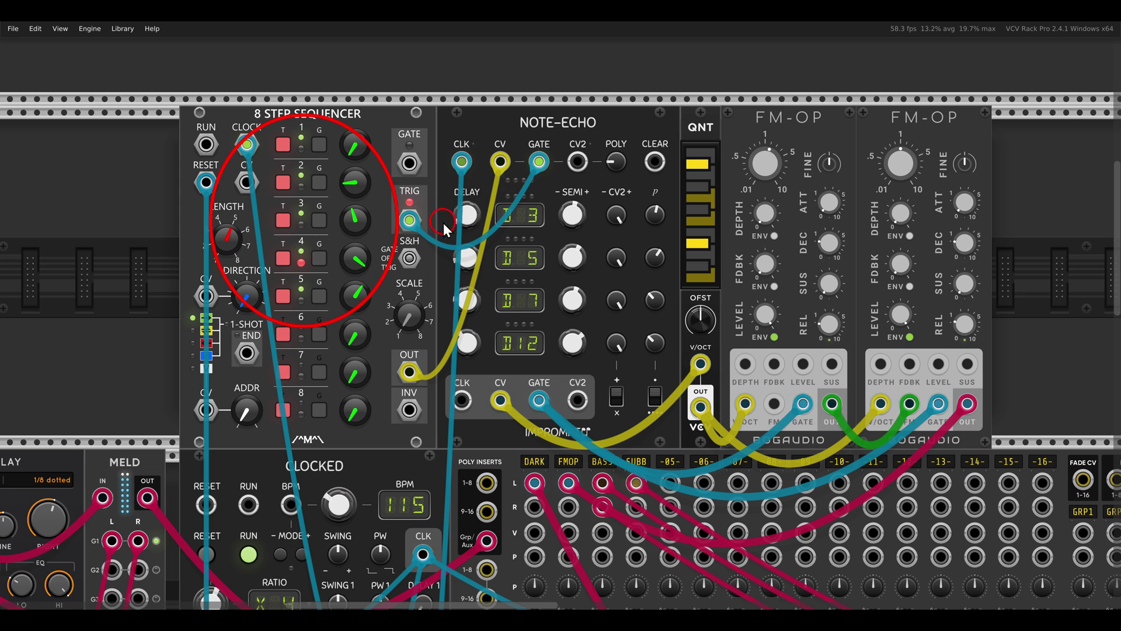
pyautogui.moveTo(446, 193)
pyautogui.mouseDown()
pyautogui.moveTo(476, 248)
pyautogui.moveTo(600, 373)
pyautogui.mouseUp()
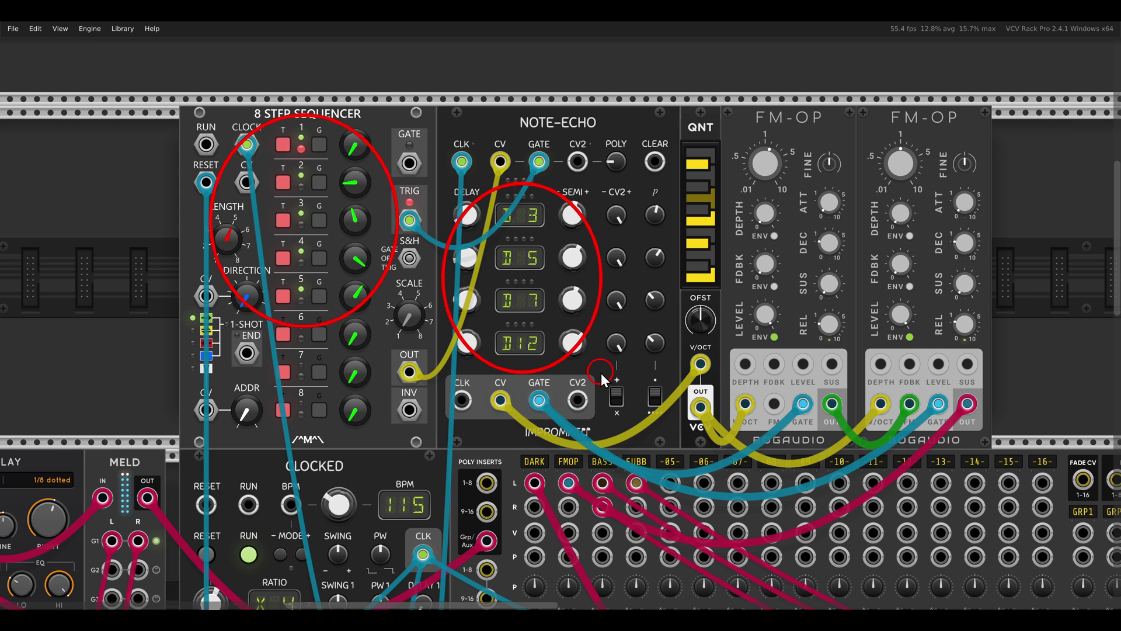
pyautogui.press('e')
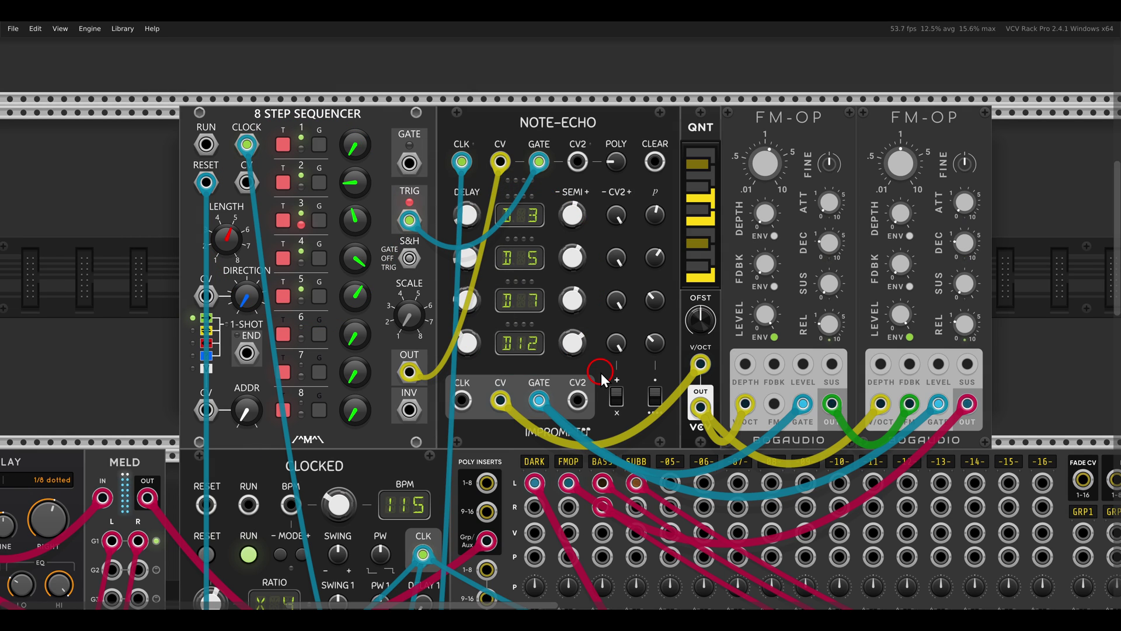
pyautogui.scroll(2, 616, 313)
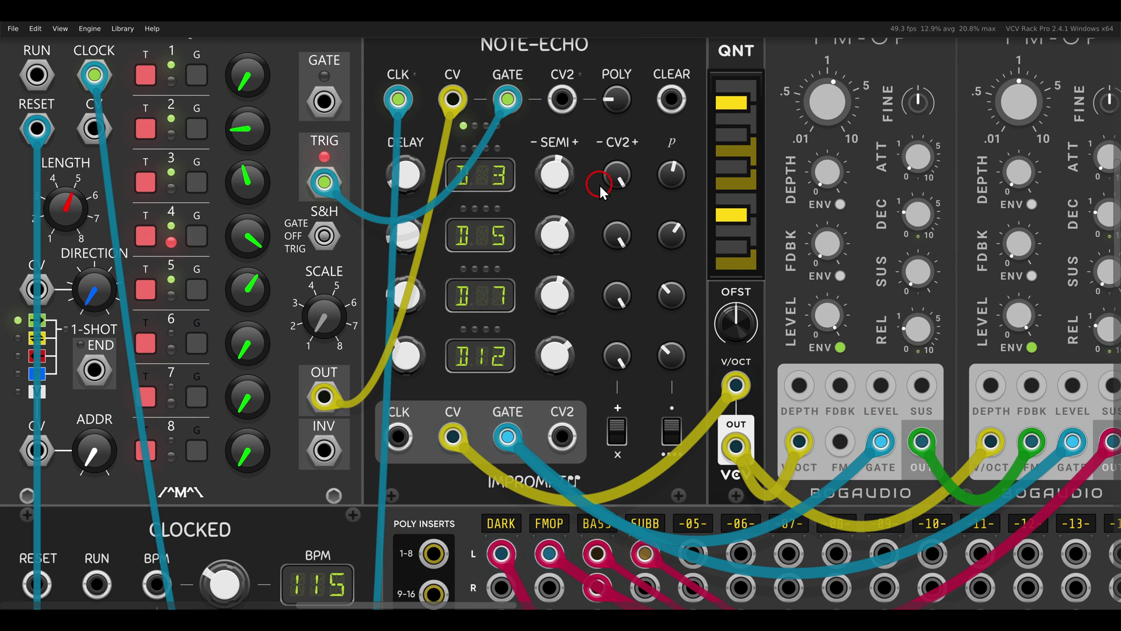
pyautogui.moveTo(582, 142); pyautogui.dragTo(663, 386)
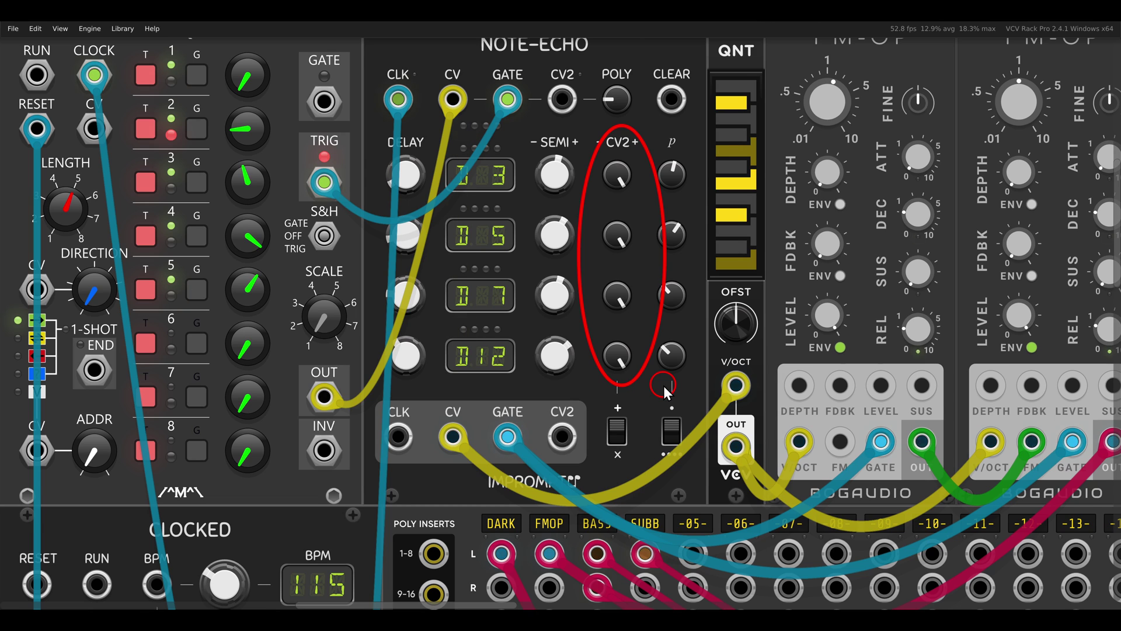
pyautogui.press('Escape')
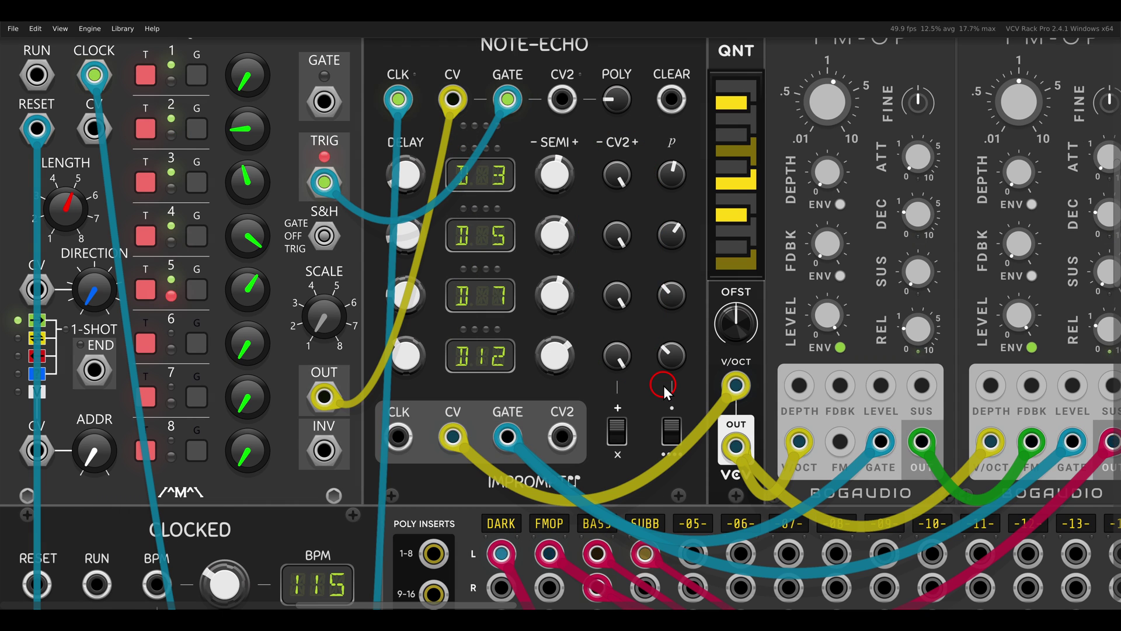
# Patch NOTE-ECHO's CV2 output to the second FM-OP's LEVEL input and progressively lower the CV2 offsets of taps 2 to 4, ending at 2.05 V.
pyautogui.scroll(-1, 663, 386)
pyautogui.moveTo(630, 332); pyautogui.dragTo(535, 303)
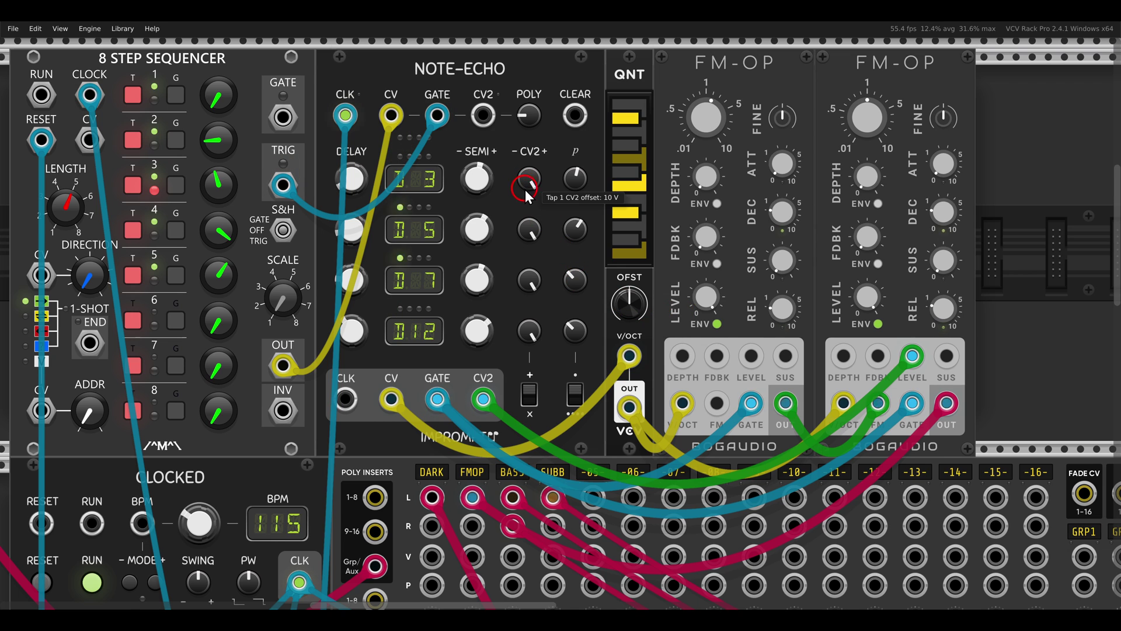
pyautogui.moveTo(525, 188); pyautogui.dragTo(529, 169)
pyautogui.moveTo(529, 221); pyautogui.dragTo(542, 409)
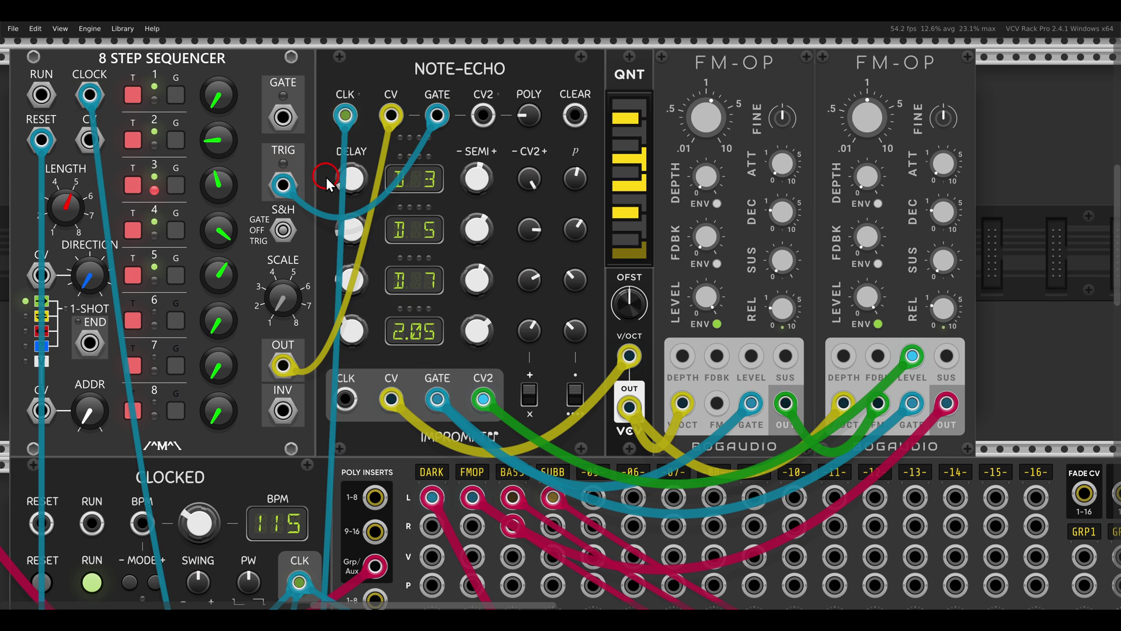
pyautogui.moveTo(327, 177); pyautogui.dragTo(327, 338)
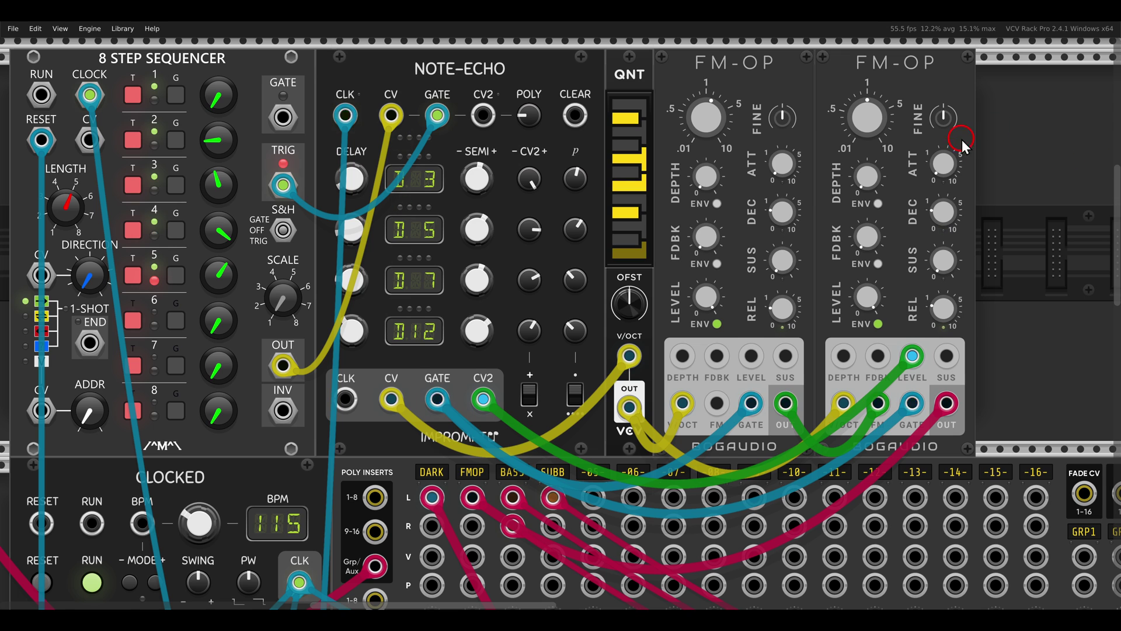
# Patch NOTE-ECHO's CV2 output also to the second FM-OP's DEPTH and FDBK inputs and adjust its depth and feedback amounts.
pyautogui.moveTo(865, 236); pyautogui.dragTo(854, 204)
pyautogui.click(870, 190)
pyautogui.moveTo(913, 357); pyautogui.dragTo(843, 356)
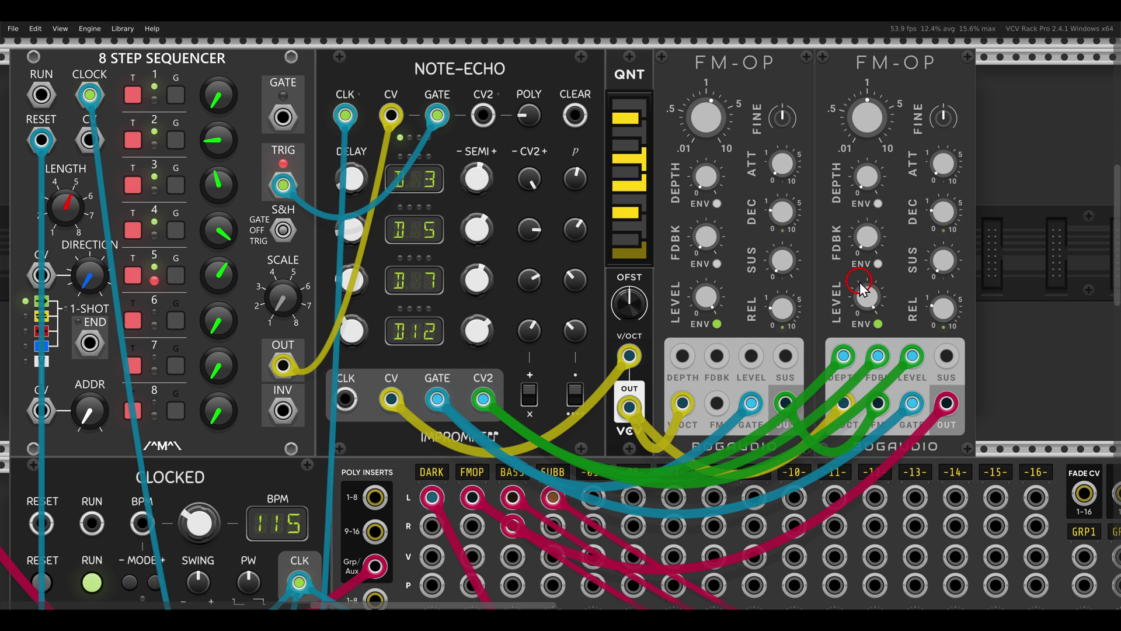
pyautogui.moveTo(873, 242); pyautogui.dragTo(850, 218)
pyautogui.moveTo(866, 177)
pyautogui.mouseDown()
pyautogui.moveTo(850, 162)
pyautogui.moveTo(870, 182)
pyautogui.mouseUp()
pyautogui.moveTo(870, 240); pyautogui.dragTo(860, 233)
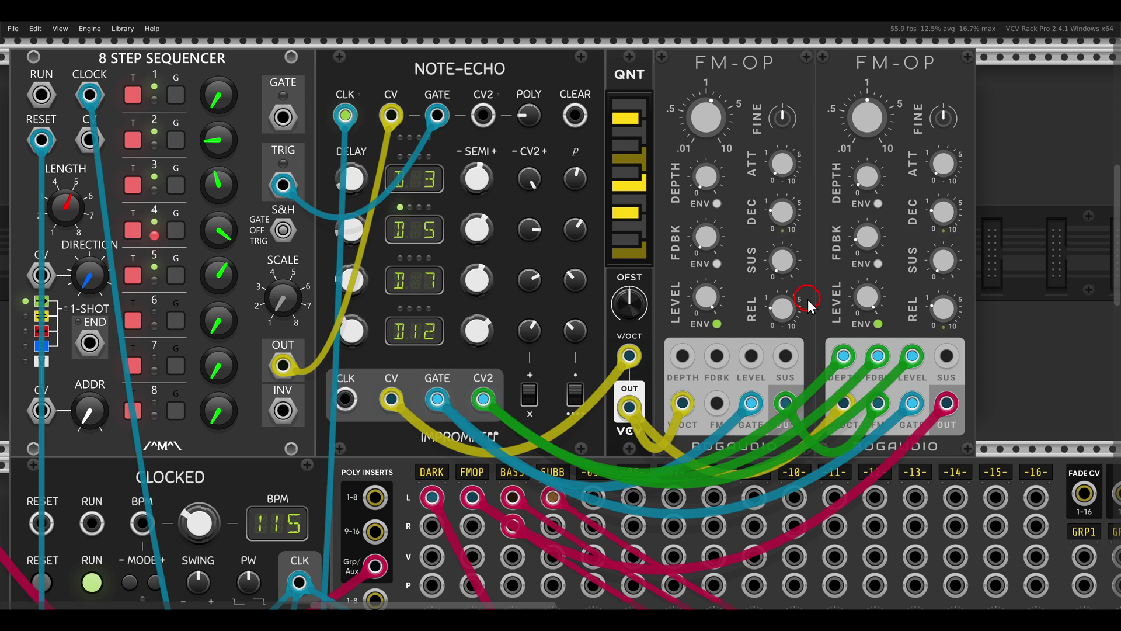
# Review NOTE-ECHO's tap rows and its CV2 connections to FM-OP, and inspect the DELAY effect beside Clocked.
pyautogui.moveTo(345, 142); pyautogui.dragTo(591, 202)
pyautogui.moveTo(343, 306); pyautogui.dragTo(607, 364)
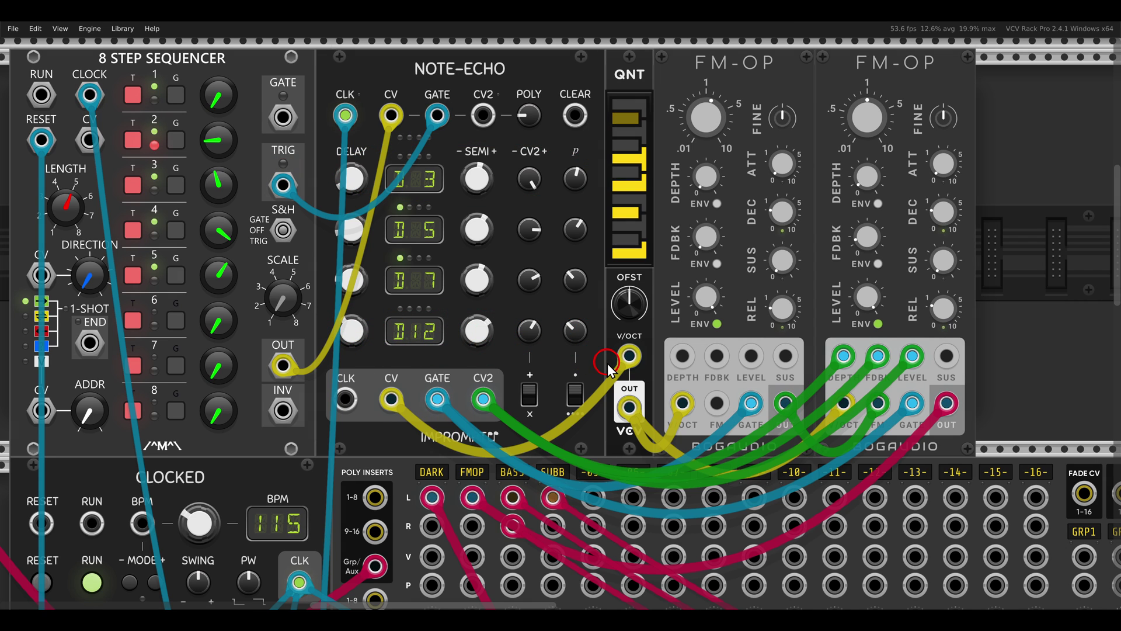
pyautogui.moveTo(481, 437); pyautogui.dragTo(720, 124)
pyautogui.moveTo(646, 372); pyautogui.dragTo(643, 271)
pyautogui.press('1')
pyautogui.scroll(-2, 709, 429)
pyautogui.moveTo(608, 332); pyautogui.dragTo(644, 328)
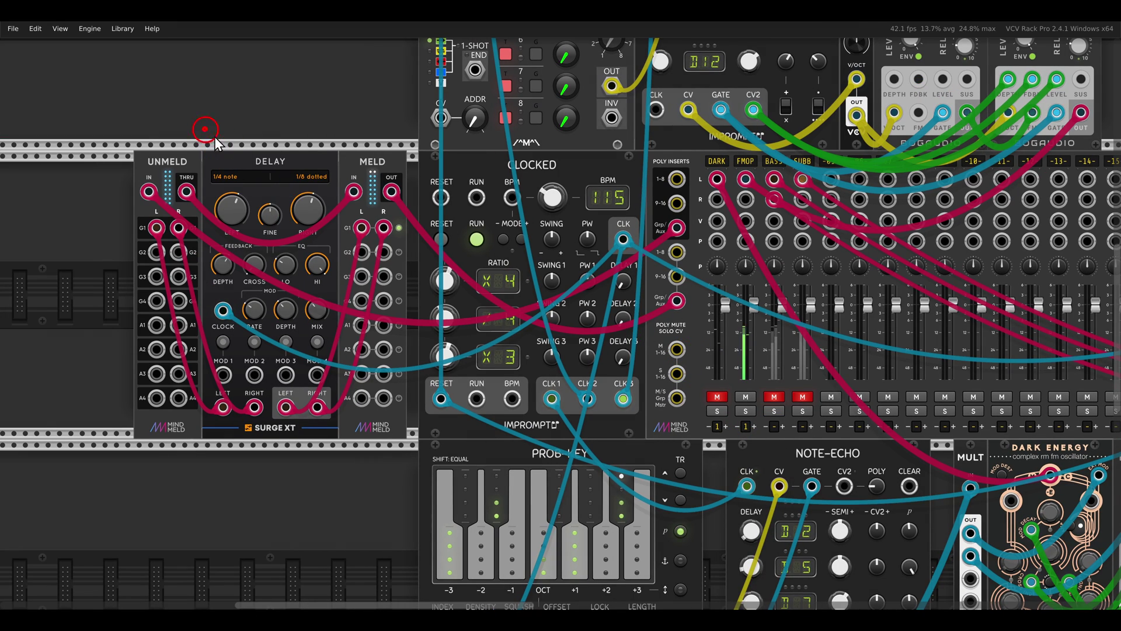
# Unmute the mixer's DARK channel to play it together with the FMOP channel.
pyautogui.moveTo(794, 207); pyautogui.dragTo(581, 454)
pyautogui.scroll(-5, 598, 361)
pyautogui.scroll(2, 516, 246)
pyautogui.scroll(2, 516, 247)
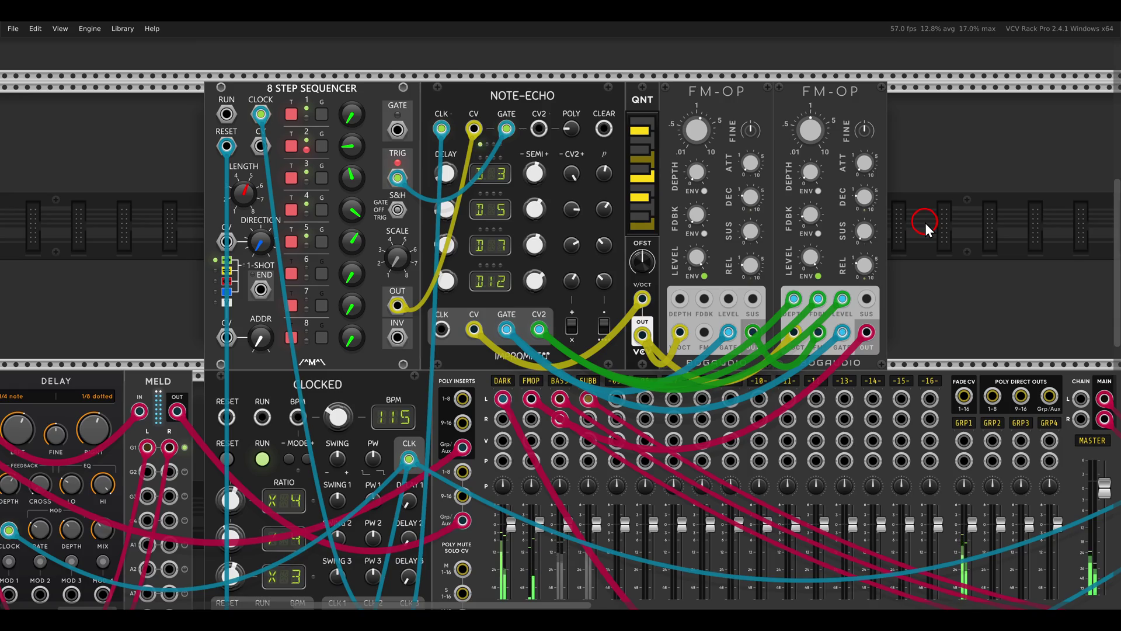
# Examine the two voices' sources, the 8 STEP SEQUENCER and PROB-KEY, and the NOTE-ECHO module beside each of them.
pyautogui.scroll(-3, 925, 223)
pyautogui.scroll(-2, 930, 275)
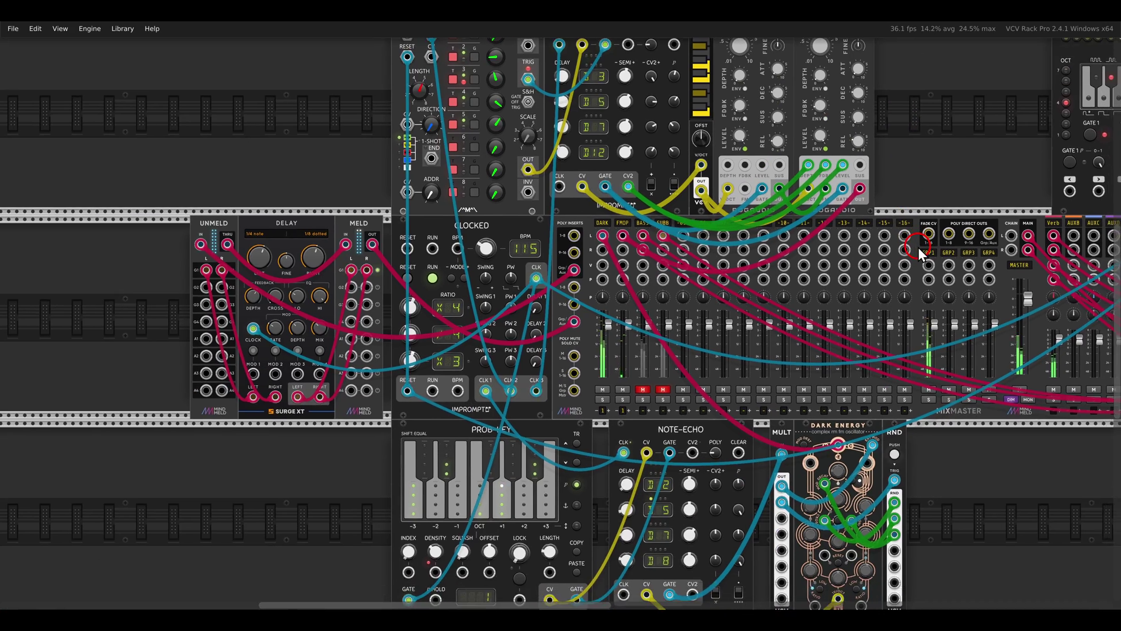
pyautogui.moveTo(511, 385); pyautogui.dragTo(601, 427)
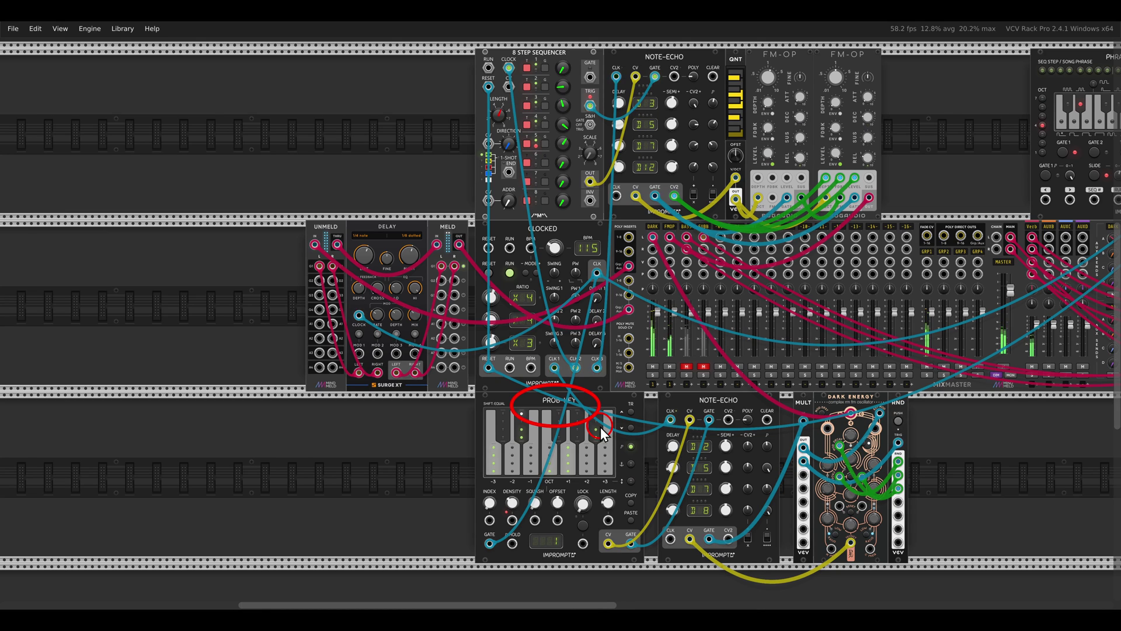
pyautogui.moveTo(554, 70); pyautogui.dragTo(590, 78)
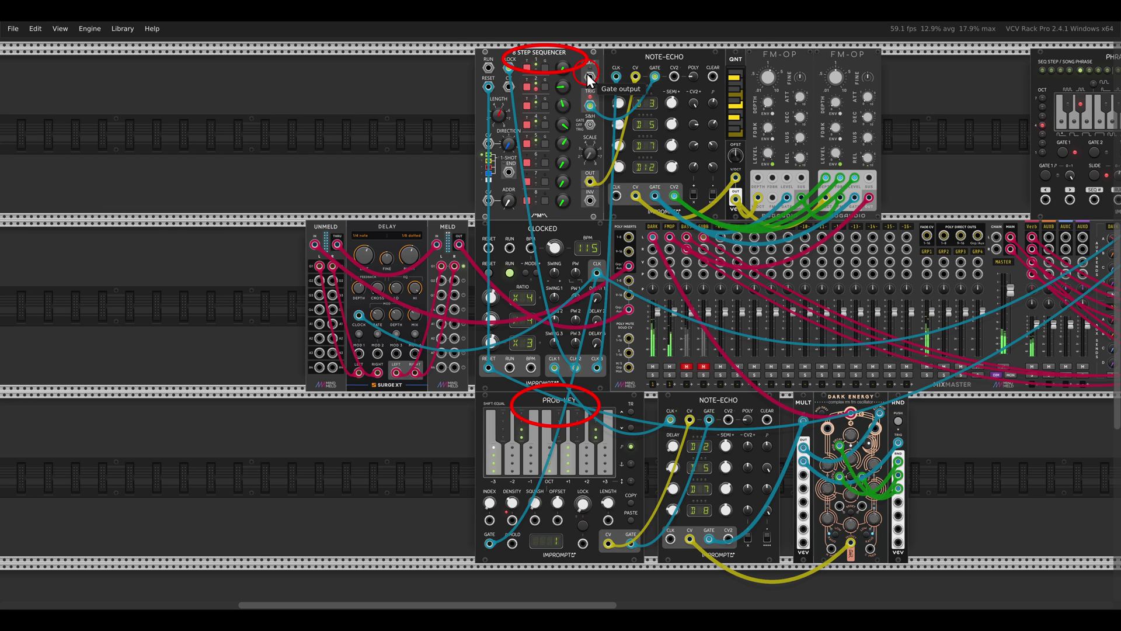
pyautogui.moveTo(692, 320); pyautogui.dragTo(699, 338)
pyautogui.moveTo(686, 397); pyautogui.dragTo(689, 399)
pyautogui.moveTo(633, 47); pyautogui.dragTo(714, 91)
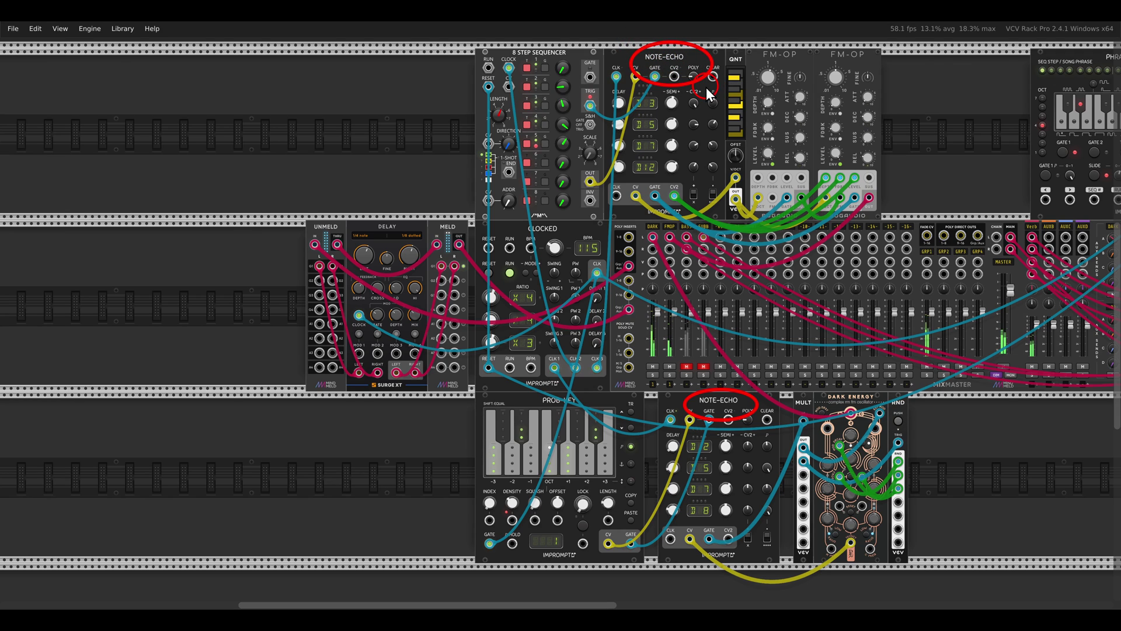
pyautogui.press('Escape')
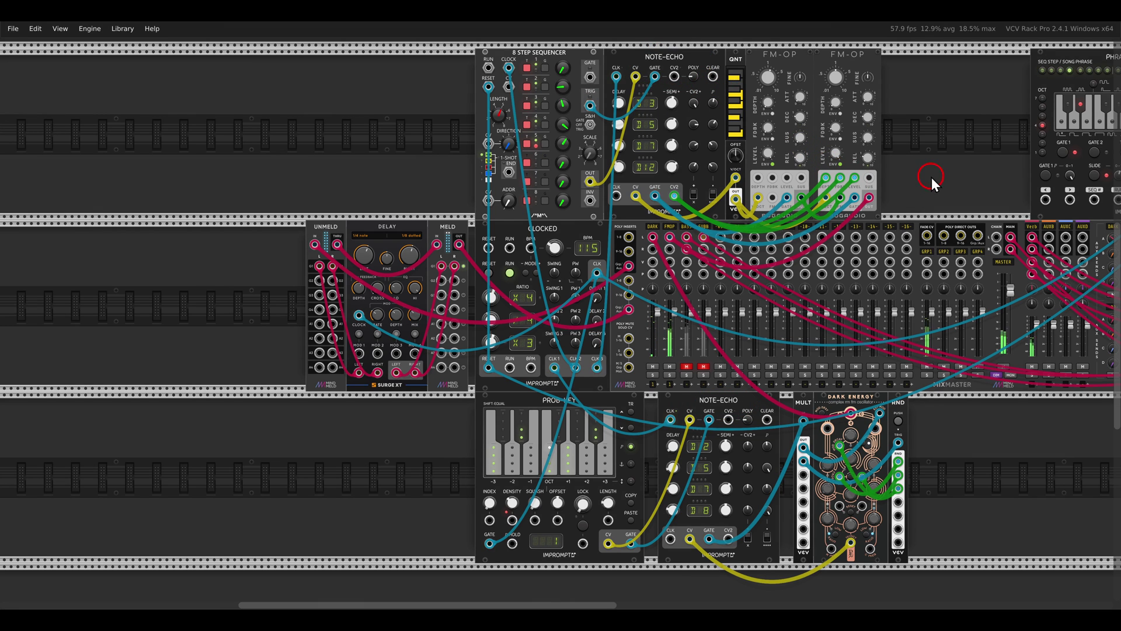
# Inspect the PHRASE-SEQ-16 voice with its CLASSIC VCO and DELAY, and unmute the mixer's BASS and SUBB channels.
pyautogui.moveTo(931, 177); pyautogui.dragTo(366, 233)
pyautogui.moveTo(535, 236); pyautogui.dragTo(495, 230)
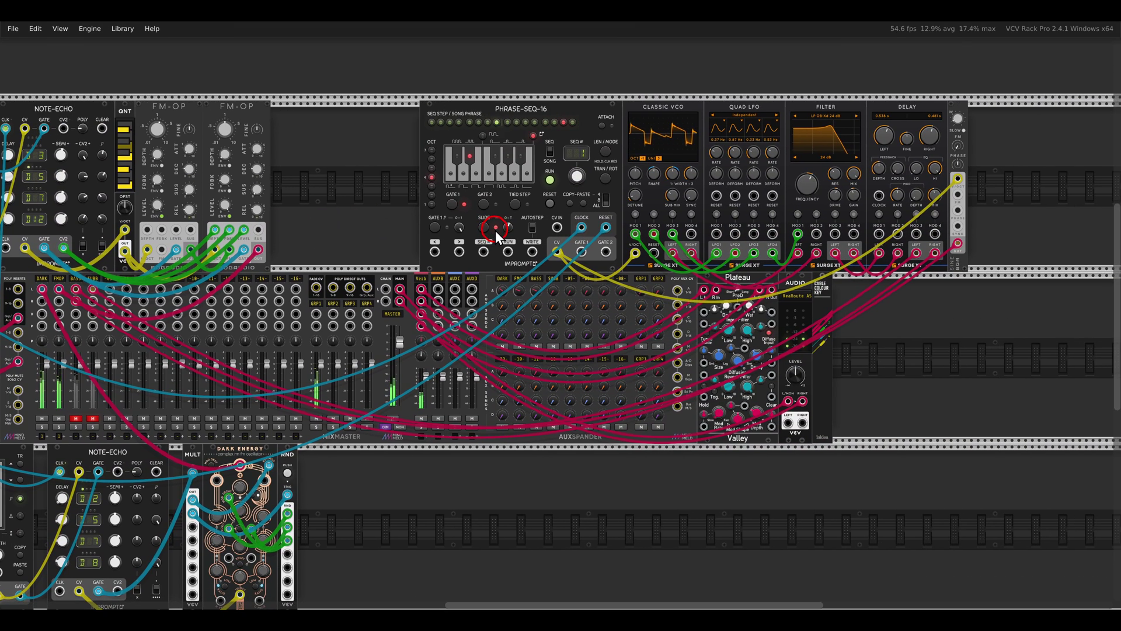
pyautogui.moveTo(474, 78); pyautogui.dragTo(570, 148)
pyautogui.moveTo(625, 94)
pyautogui.mouseDown()
pyautogui.moveTo(640, 114)
pyautogui.moveTo(692, 135)
pyautogui.mouseUp()
pyautogui.moveTo(912, 81); pyautogui.dragTo(989, 168)
pyautogui.moveTo(370, 294); pyautogui.dragTo(578, 235)
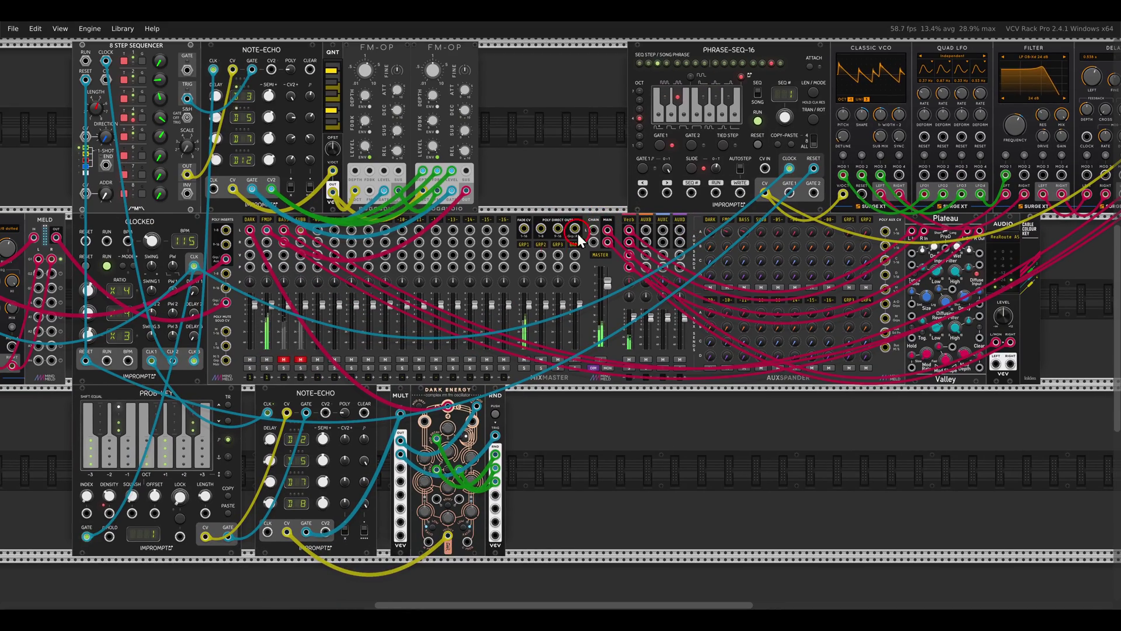
pyautogui.click(284, 359)
pyautogui.click(300, 359)
# Inspect the patch with CHORD-KEY, TWIST VCO and NIMBUS, and unmute the mixer's TWST channel.
pyautogui.scroll(-1, 346, 288)
pyautogui.moveTo(501, 282); pyautogui.dragTo(537, 282)
pyautogui.scroll(-1, 532, 272)
pyautogui.moveTo(545, 241)
pyautogui.mouseDown()
pyautogui.moveTo(524, 226)
pyautogui.moveTo(560, 255)
pyautogui.mouseUp()
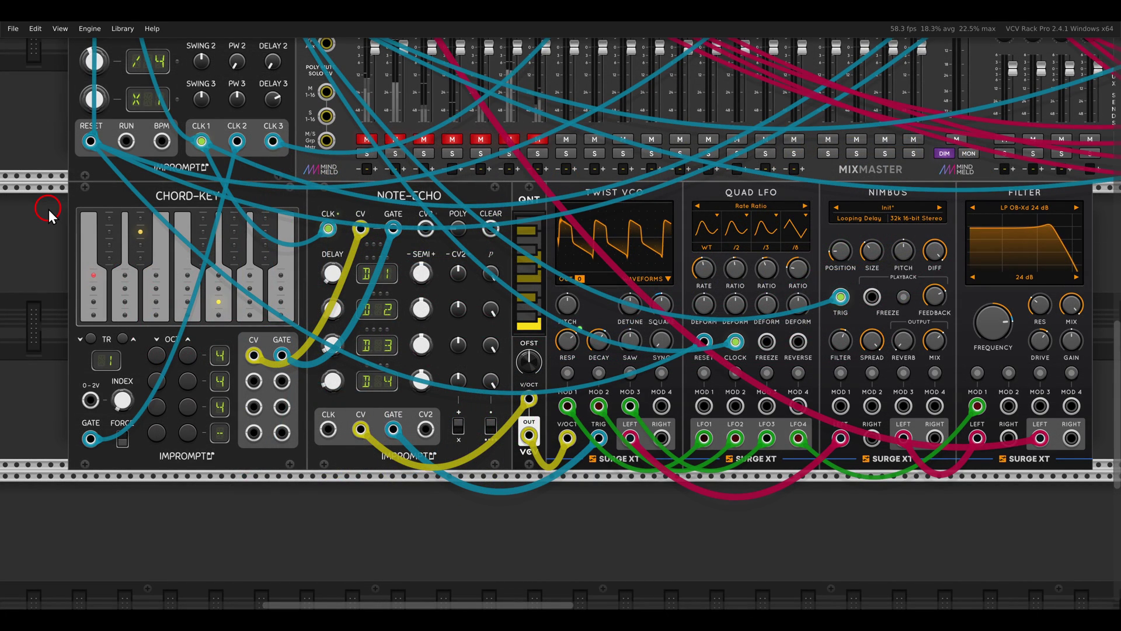
pyautogui.moveTo(124, 174); pyautogui.dragTo(237, 221)
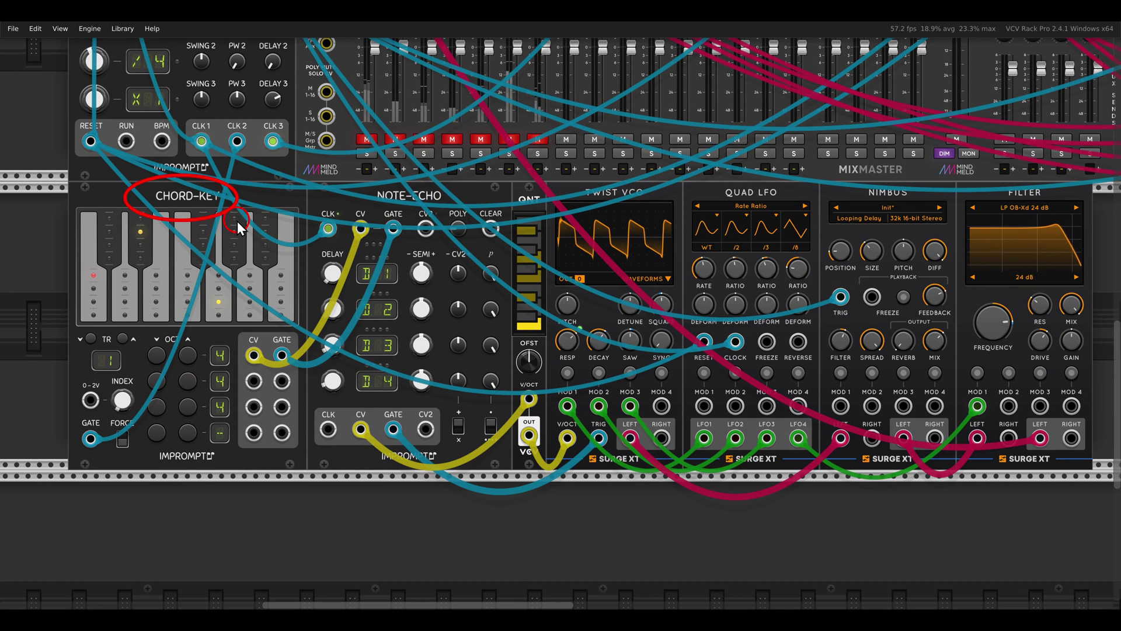
pyautogui.moveTo(560, 173); pyautogui.dragTo(659, 215)
pyautogui.moveTo(888, 197)
pyautogui.mouseDown()
pyautogui.moveTo(844, 174)
pyautogui.moveTo(922, 209)
pyautogui.mouseUp()
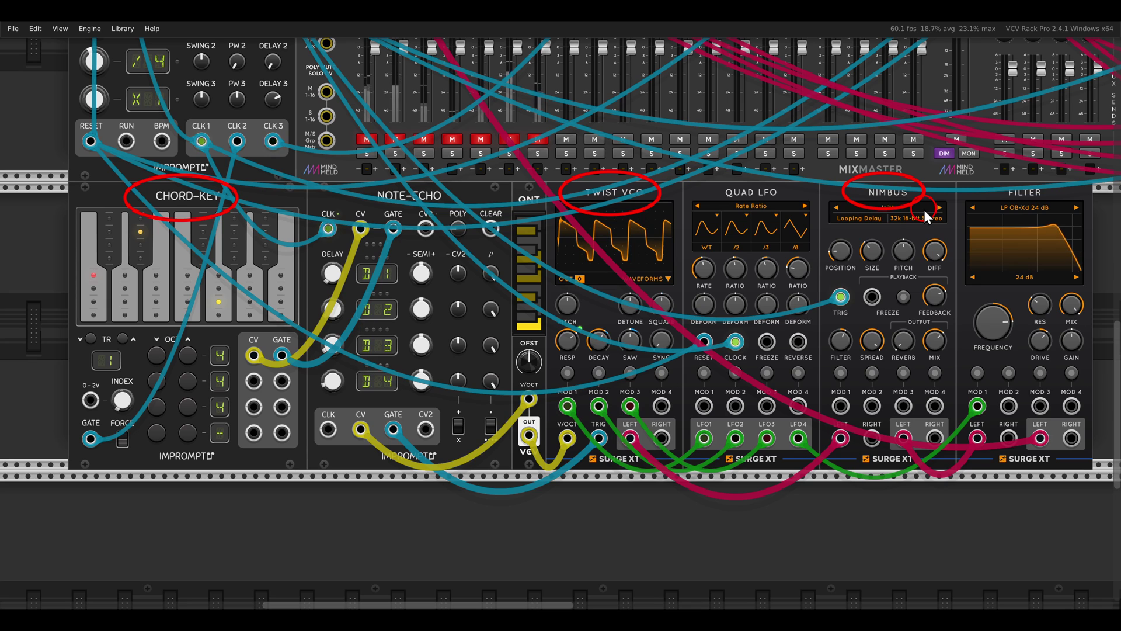
pyautogui.click(366, 139)
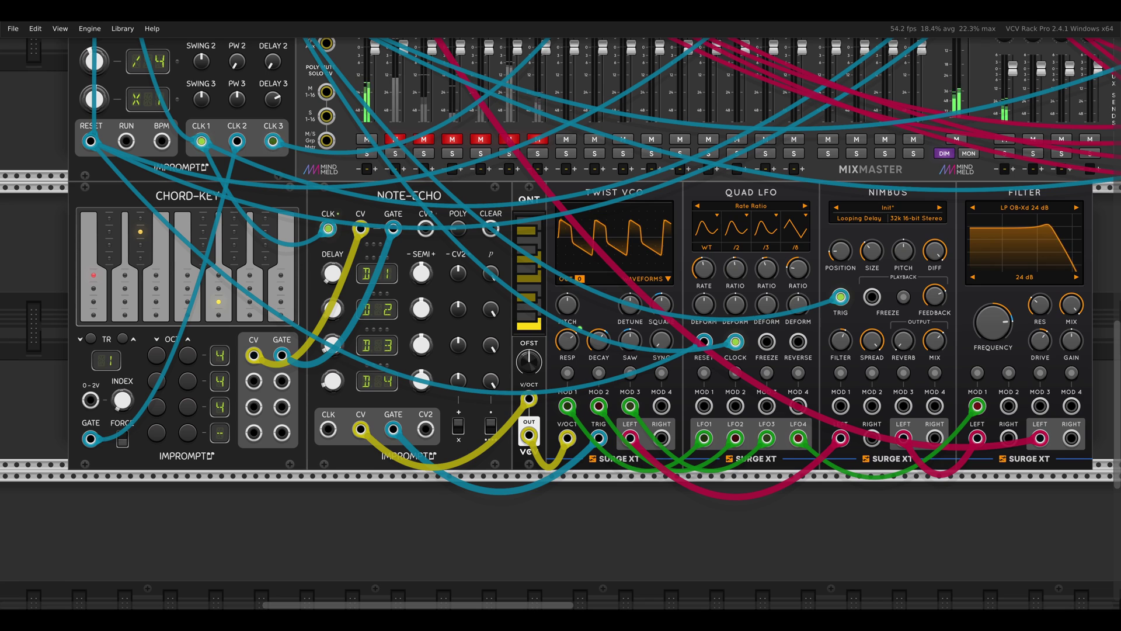
# Set the input polyphony of the NOTE-ECHO beside CHORD-KEY to 3.
pyautogui.click(567, 229)
pyautogui.scroll(3, 415, 331)
pyautogui.click(427, 293)
pyautogui.moveTo(439, 269); pyautogui.dragTo(504, 319)
pyautogui.moveTo(525, 168); pyautogui.dragTo(616, 246)
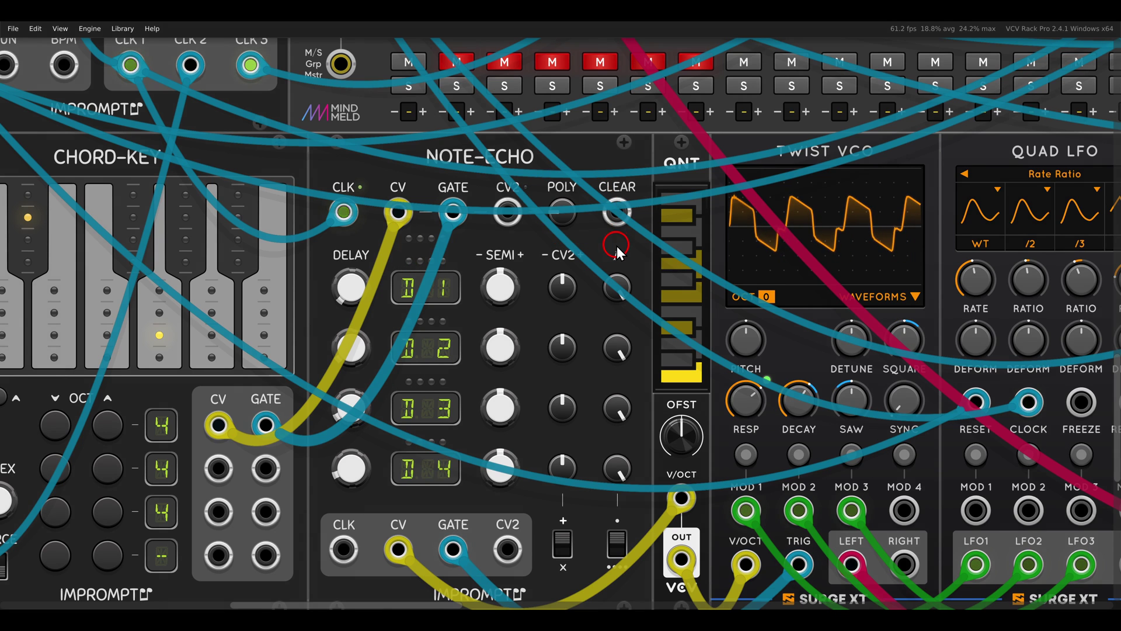
pyautogui.moveTo(560, 215); pyautogui.dragTo(543, 155)
pyautogui.moveTo(573, 211)
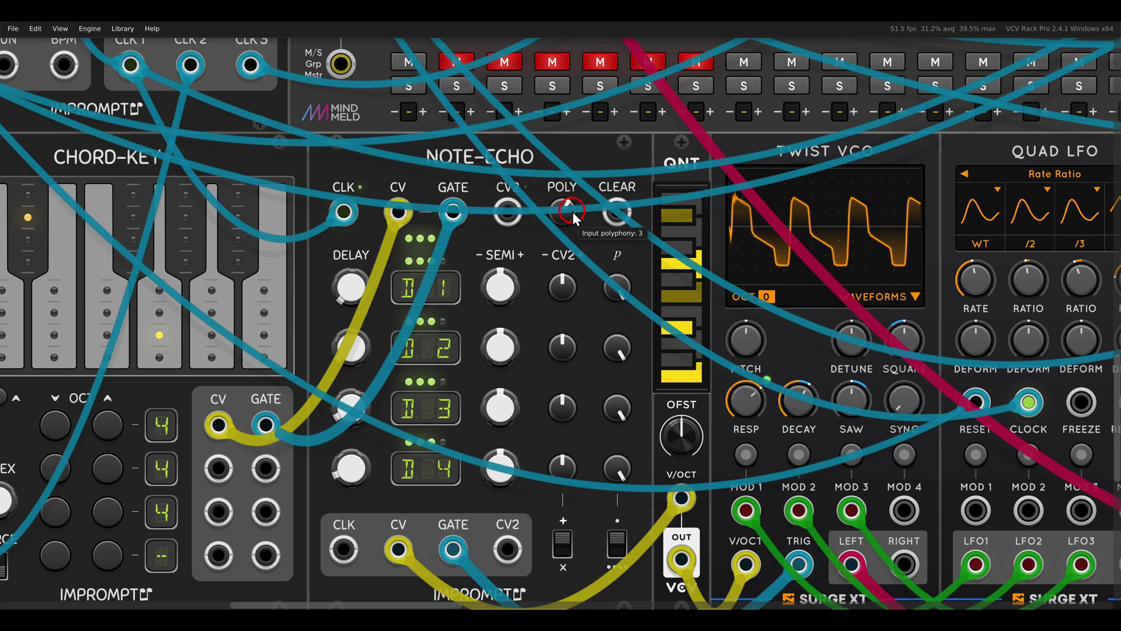
pyautogui.scroll(-2, 574, 216)
pyautogui.click(592, 248)
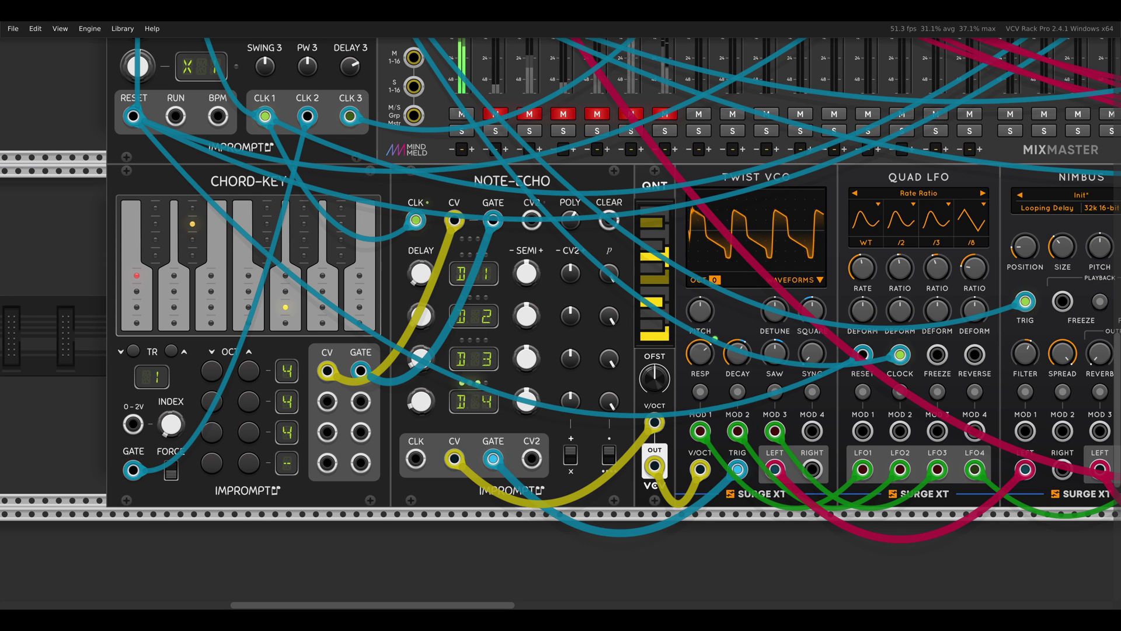
# Set NOTE-ECHO's tap delays to 3 for tap 2, 6 for tap 3 and 8 for tap 4.
pyautogui.click(422, 316)
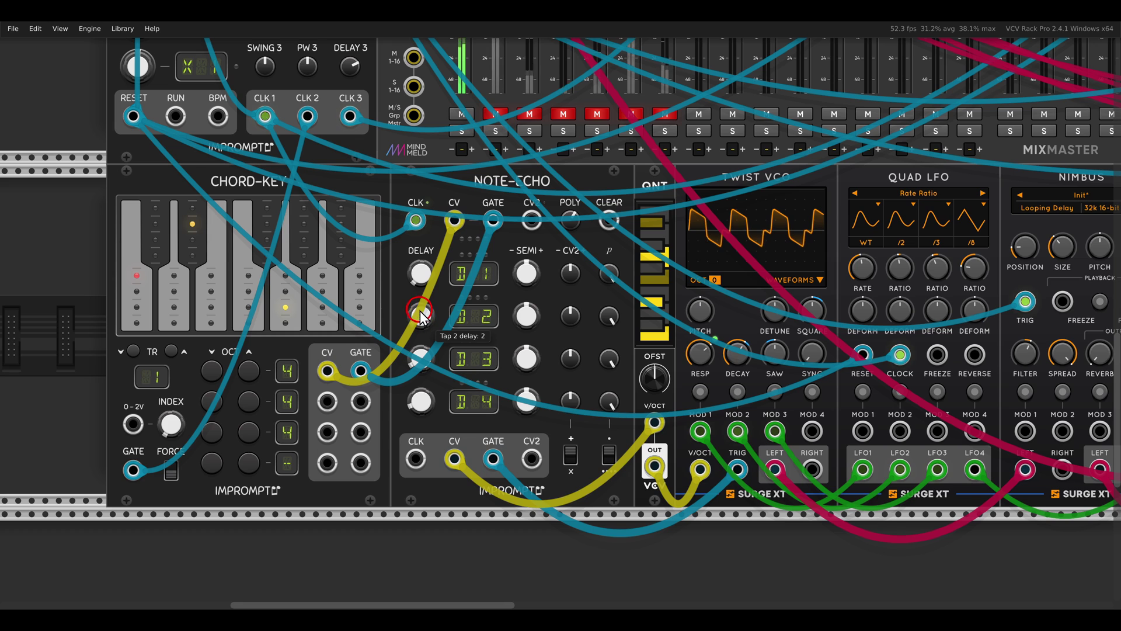
pyautogui.moveTo(422, 313); pyautogui.dragTo(420, 316)
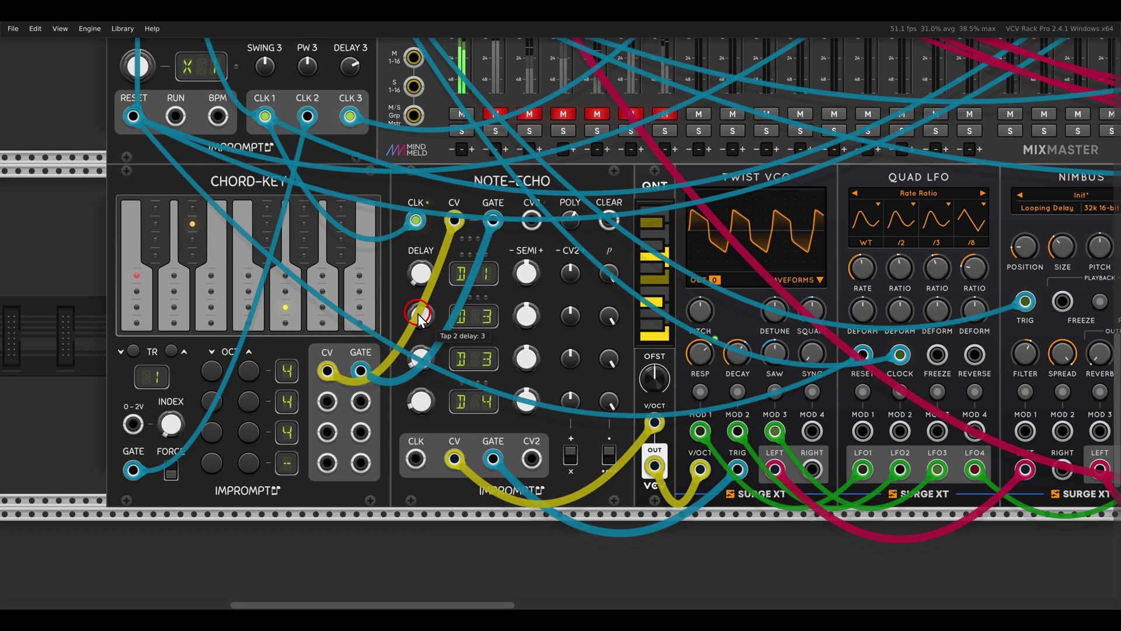
pyautogui.click(425, 363)
pyautogui.moveTo(424, 363); pyautogui.dragTo(419, 328)
pyautogui.moveTo(421, 402); pyautogui.dragTo(417, 381)
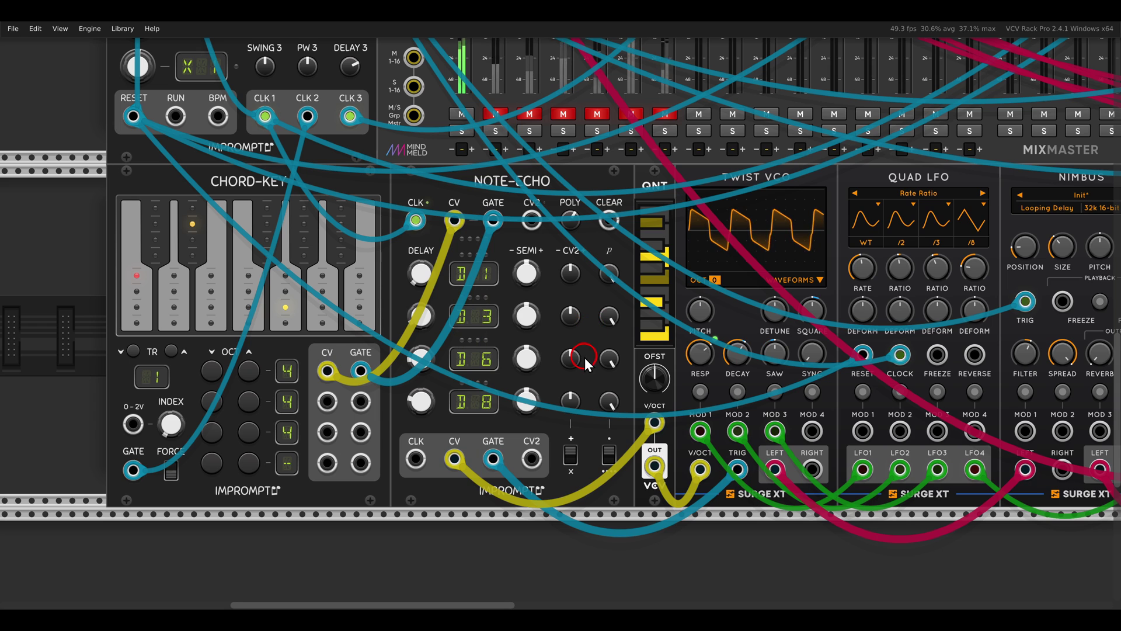
# Adjust NOTE-ECHO's semitone offsets, setting tap 4 to 9.
pyautogui.moveTo(611, 402)
pyautogui.mouseDown()
pyautogui.moveTo(625, 449)
pyautogui.moveTo(693, 508)
pyautogui.mouseUp()
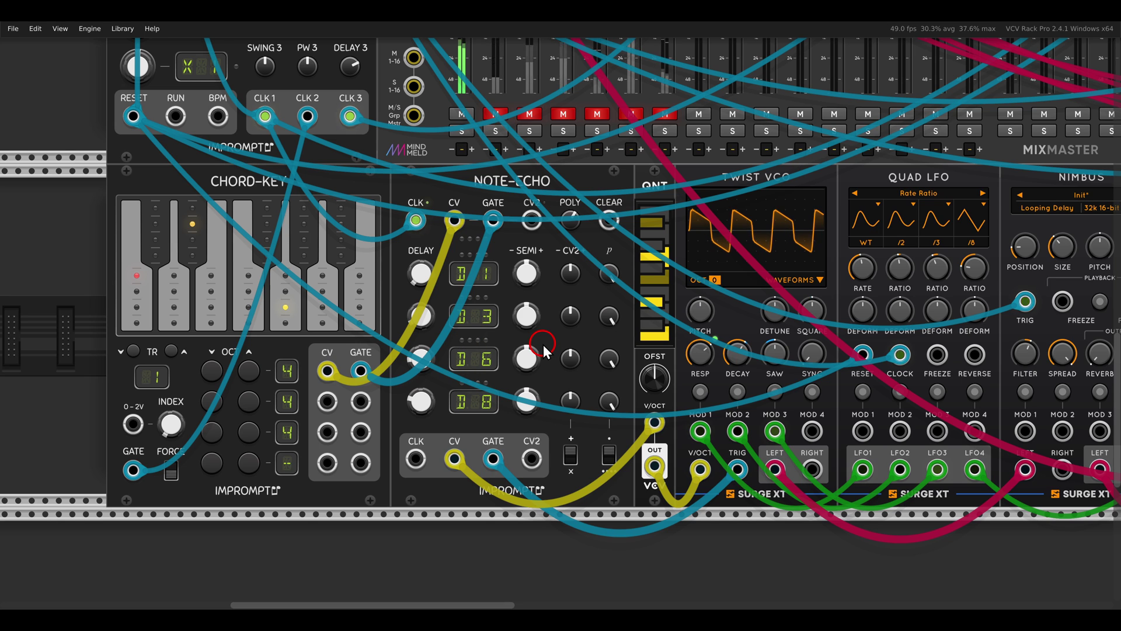
pyautogui.moveTo(531, 327); pyautogui.dragTo(518, 390)
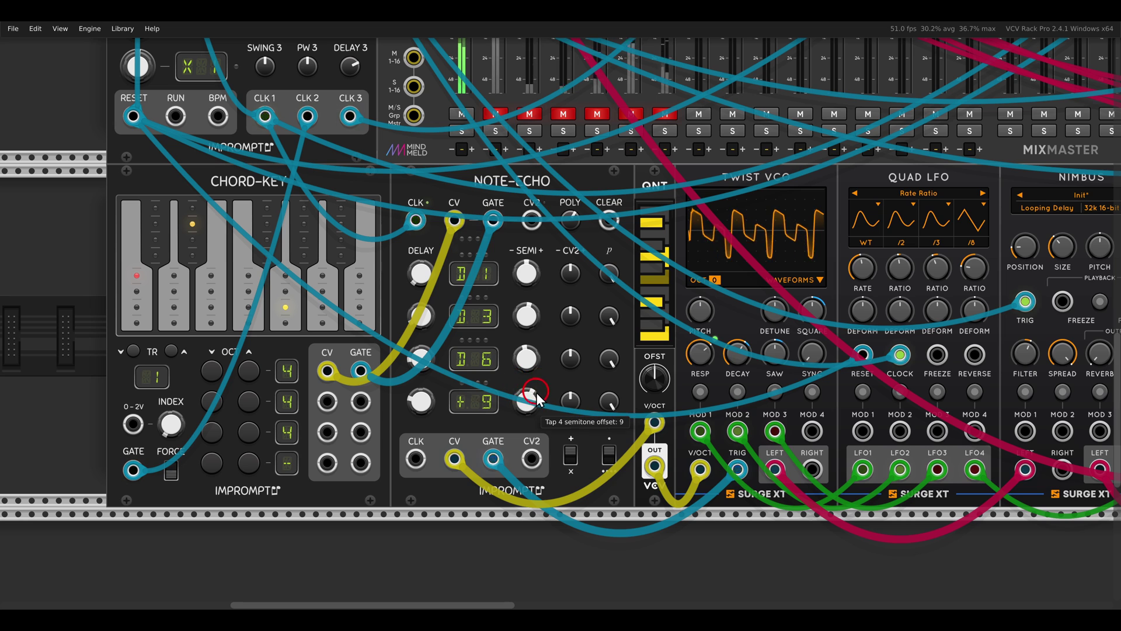
pyautogui.hotkey('ctrl', 'z')
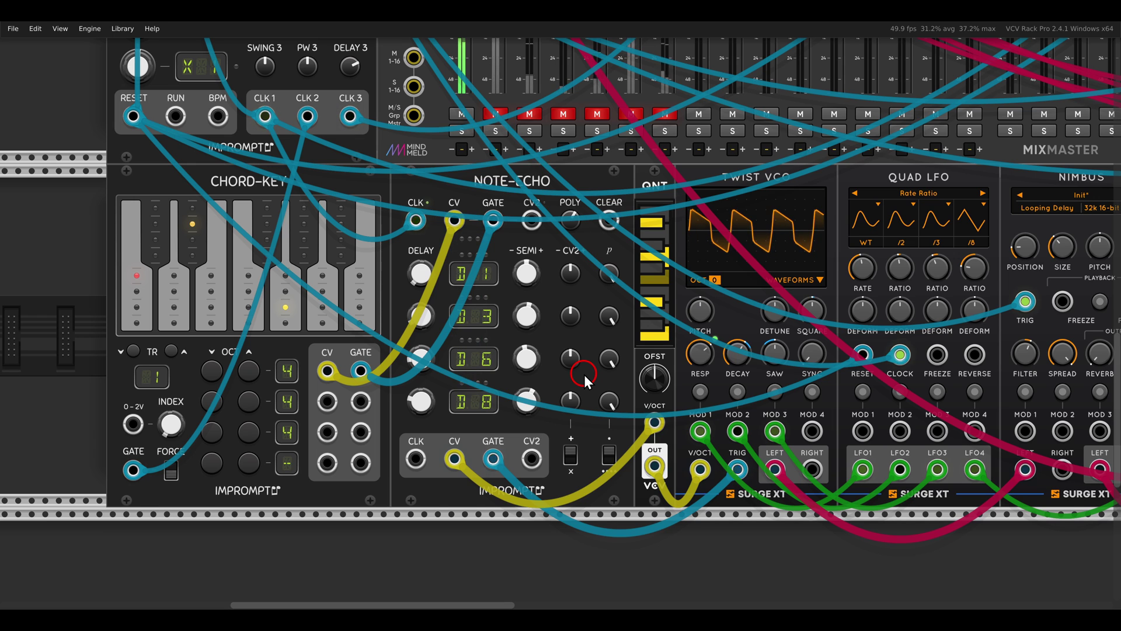
# Check NOTE-ECHO's random mode and lower the probabilities of its taps.
pyautogui.scroll(1, 596, 399)
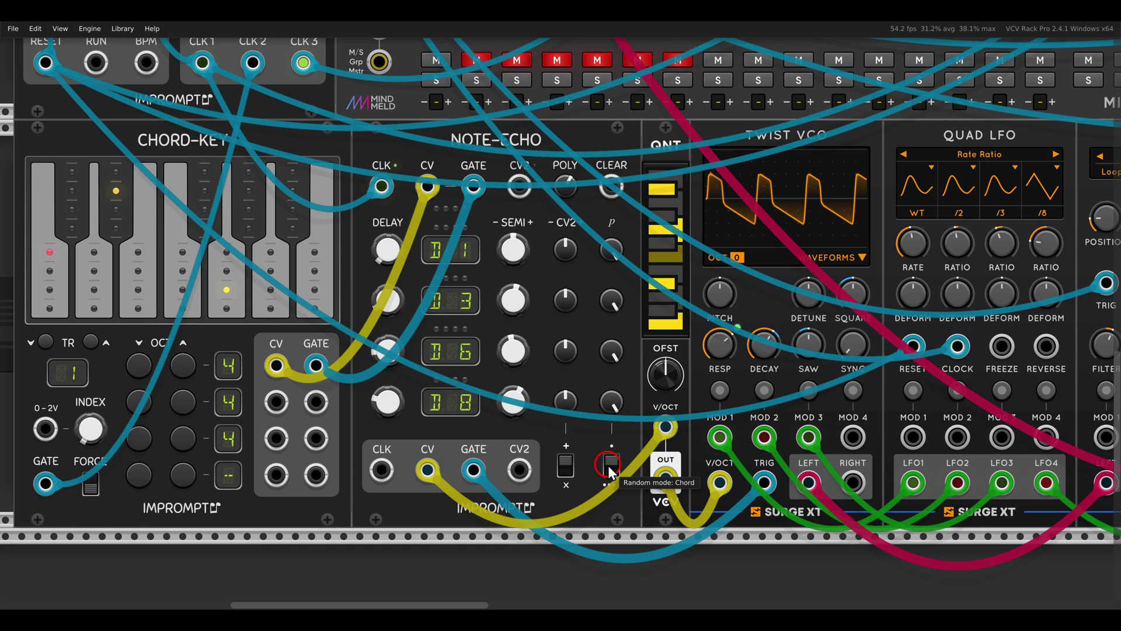
pyautogui.moveTo(614, 249); pyautogui.dragTo(627, 352)
pyautogui.moveTo(613, 302); pyautogui.dragTo(637, 417)
pyautogui.moveTo(609, 348); pyautogui.dragTo(625, 443)
pyautogui.moveTo(612, 402); pyautogui.dragTo(650, 525)
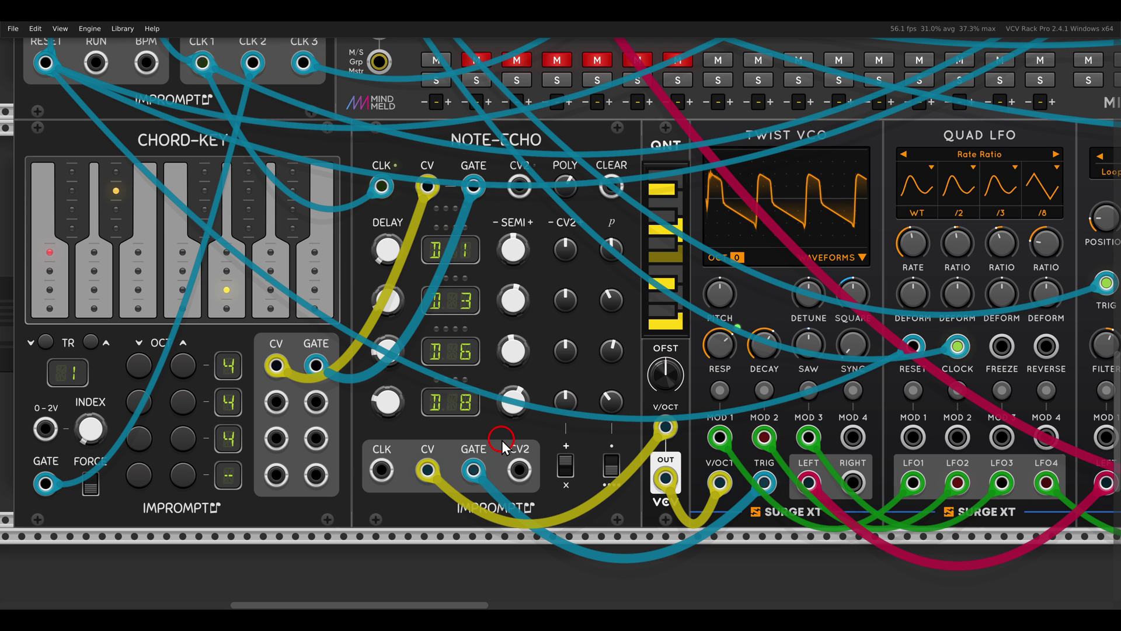
# Locate the GATE-SEQ-64 and macro oscillator 2 voice, and unmute the mixer's KICK and KCKD channels.
pyautogui.moveTo(24, 156)
pyautogui.mouseDown()
pyautogui.moveTo(85, 222)
pyautogui.moveTo(267, 360)
pyautogui.mouseUp()
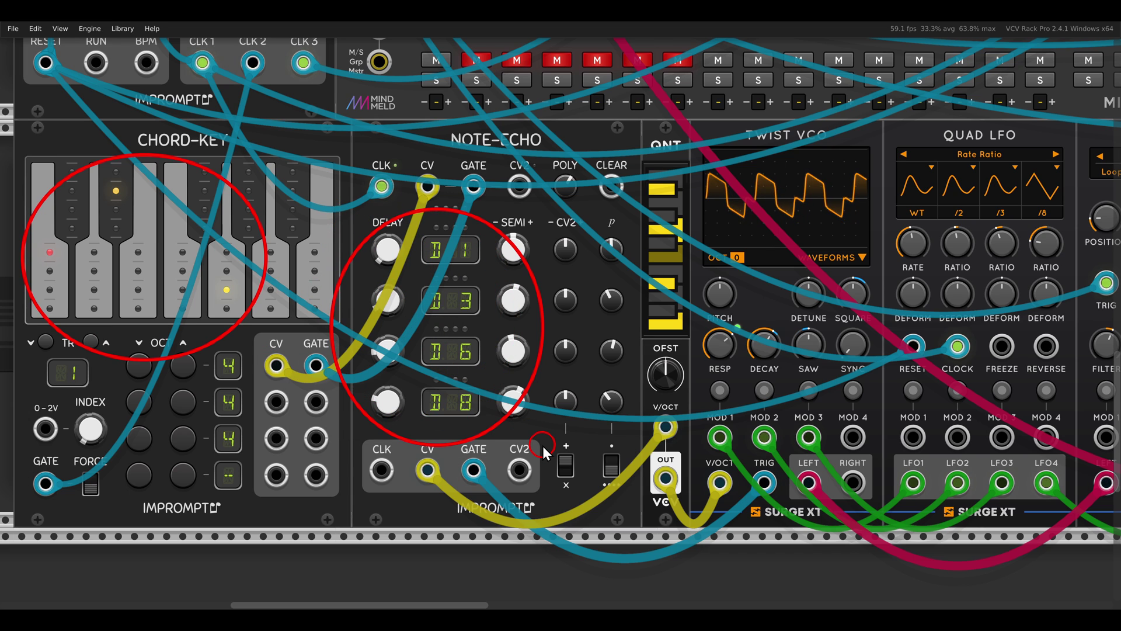
pyautogui.scroll(-3, 550, 338)
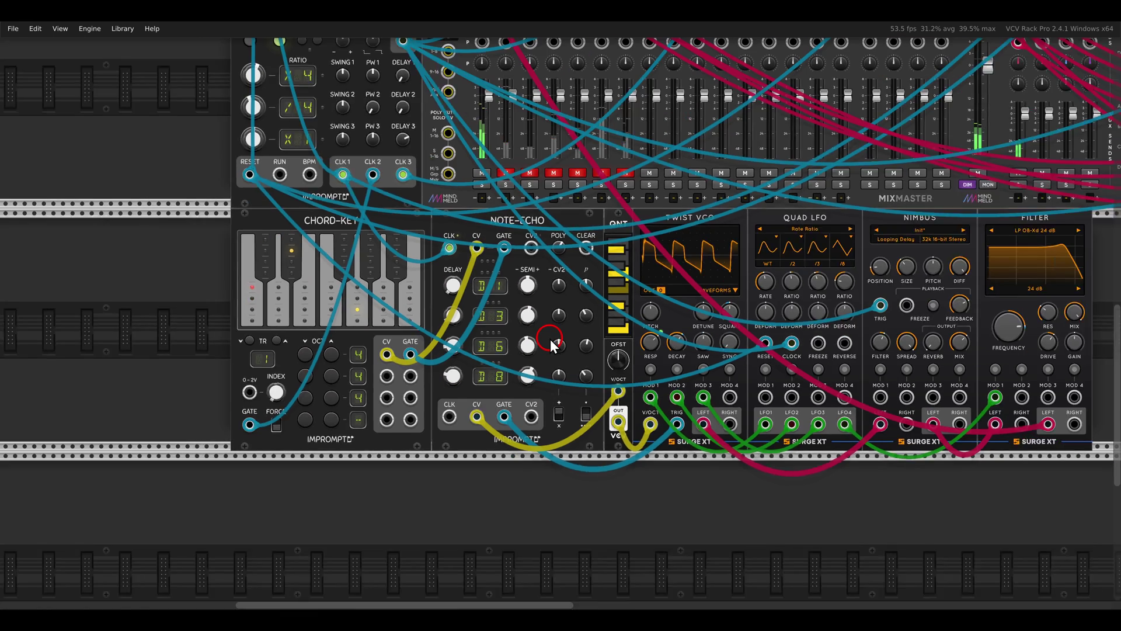
pyautogui.scroll(6, 550, 338)
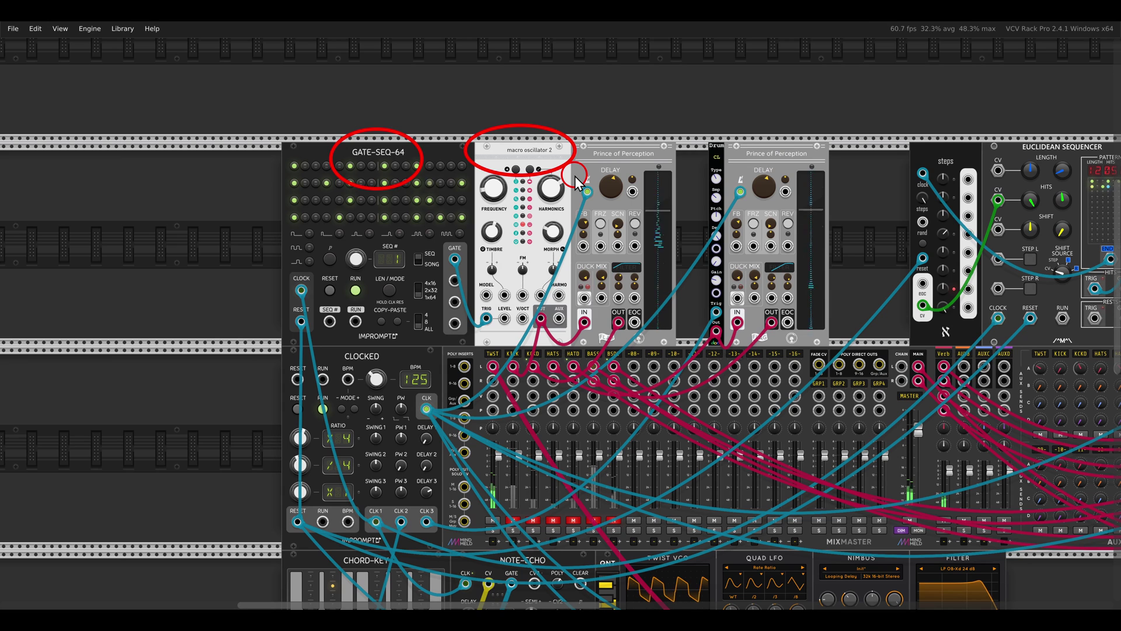
pyautogui.click(514, 520)
pyautogui.click(532, 520)
pyautogui.click(651, 283)
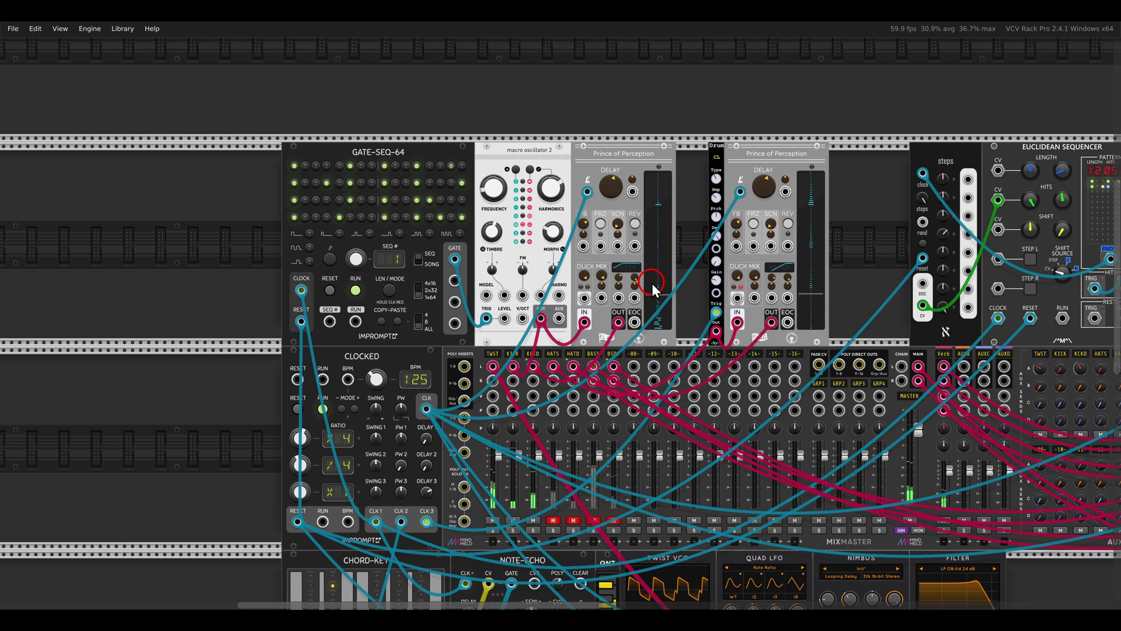
# Inspect the drum module with the second Prince of Perception delay, and unmute the mixer's HATS and HATD channels.
pyautogui.click(686, 270)
pyautogui.moveTo(679, 116); pyautogui.dragTo(837, 219)
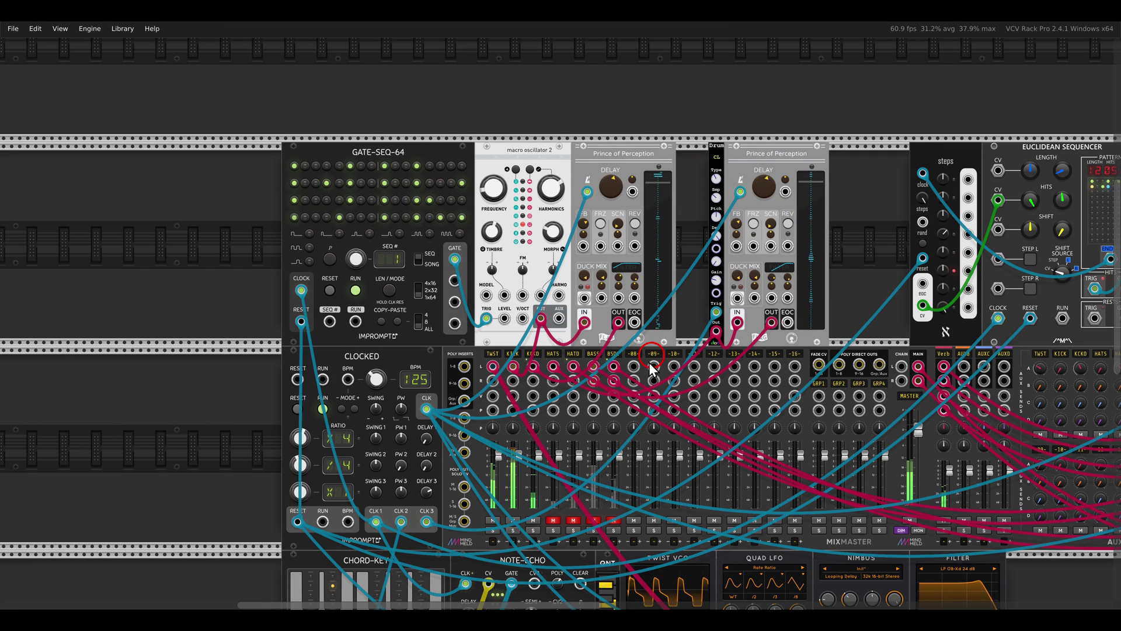
pyautogui.click(555, 520)
pyautogui.click(555, 520)
pyautogui.click(574, 520)
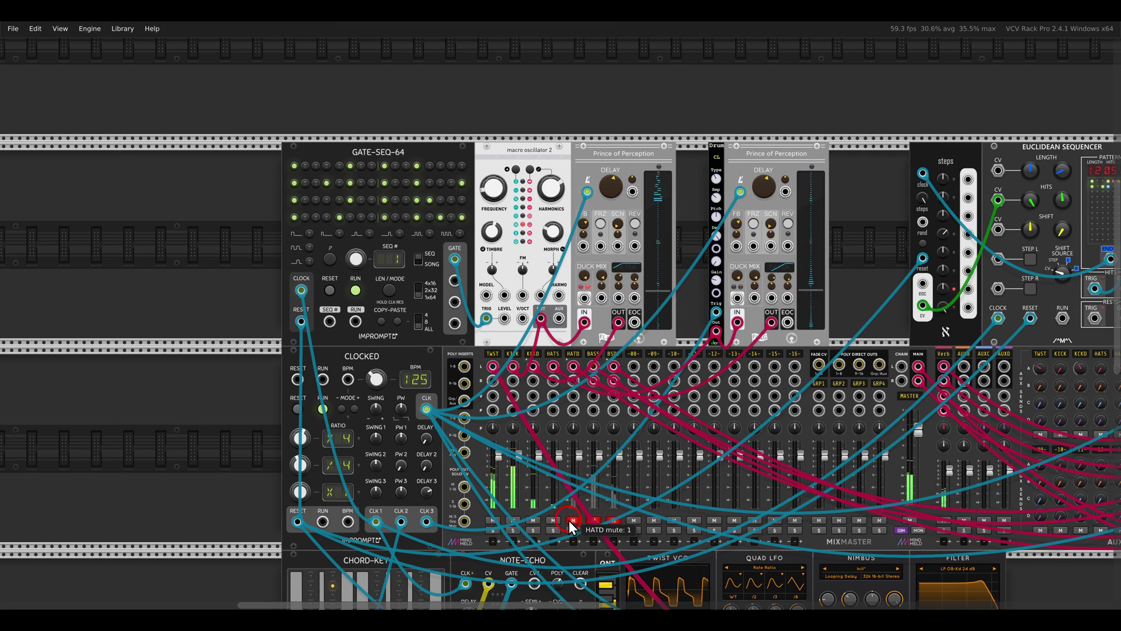
pyautogui.click(682, 302)
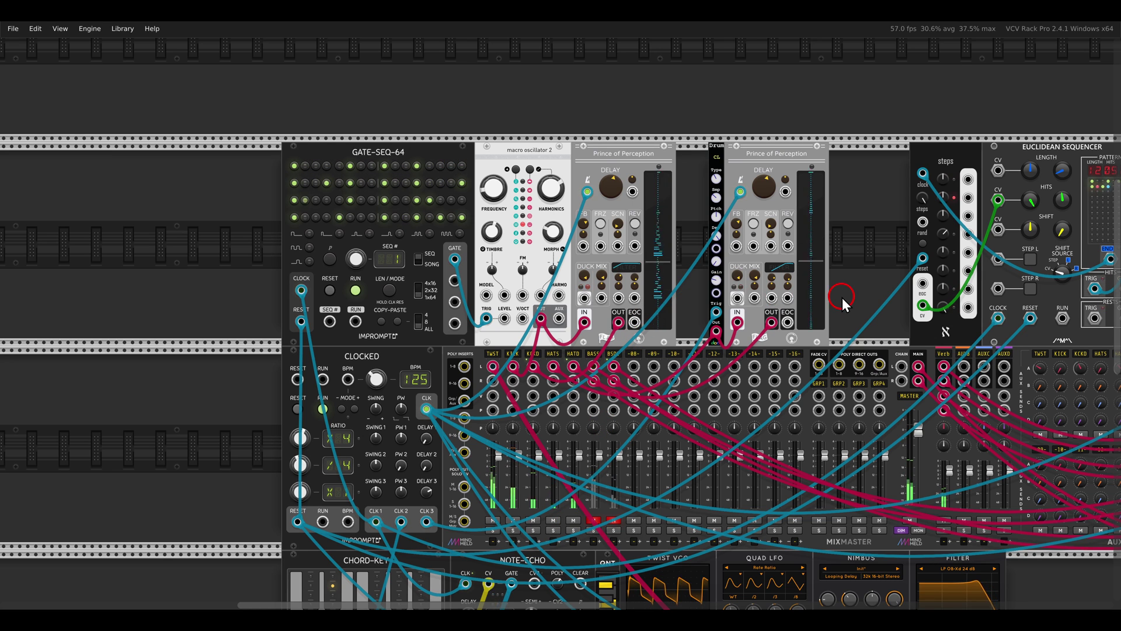
# Inspect the KICKALL voice with its Electric Ensemble and DISTORTION effects, and unmute the mixer's BASS and BSDL channels.
pyautogui.moveTo(842, 296); pyautogui.dragTo(181, 310)
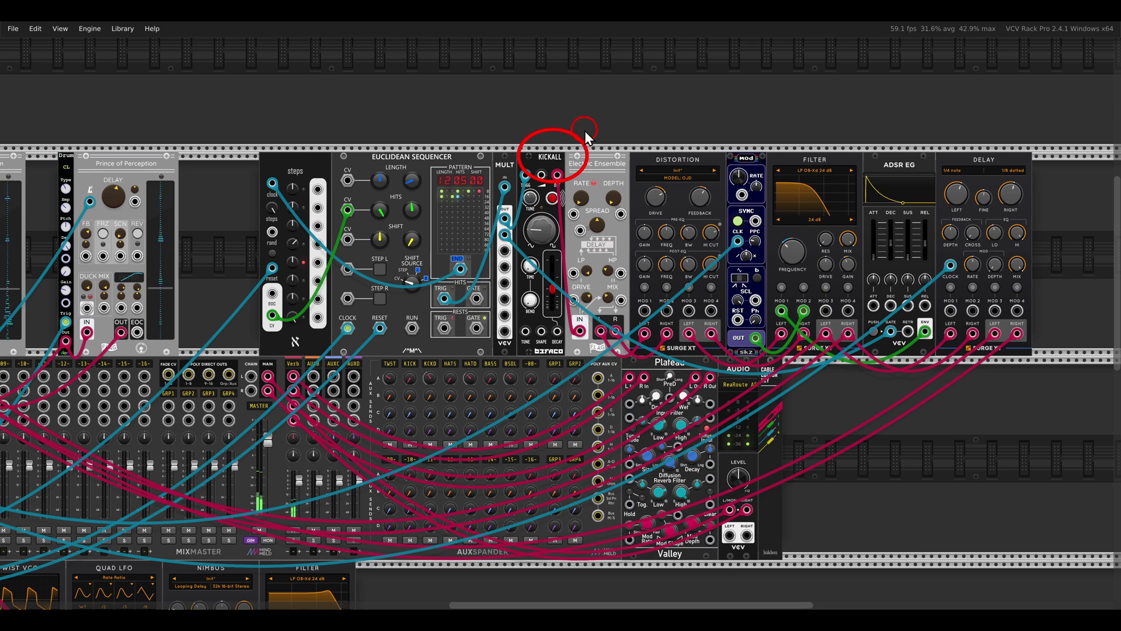
pyautogui.moveTo(563, 130); pyautogui.dragTo(724, 206)
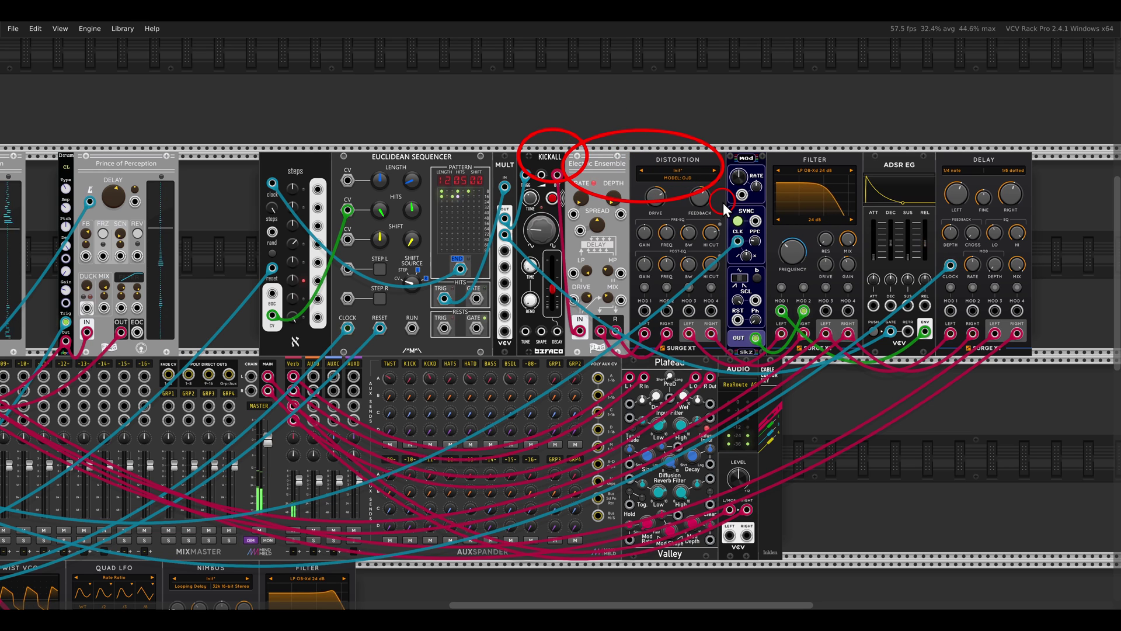
pyautogui.press('Escape')
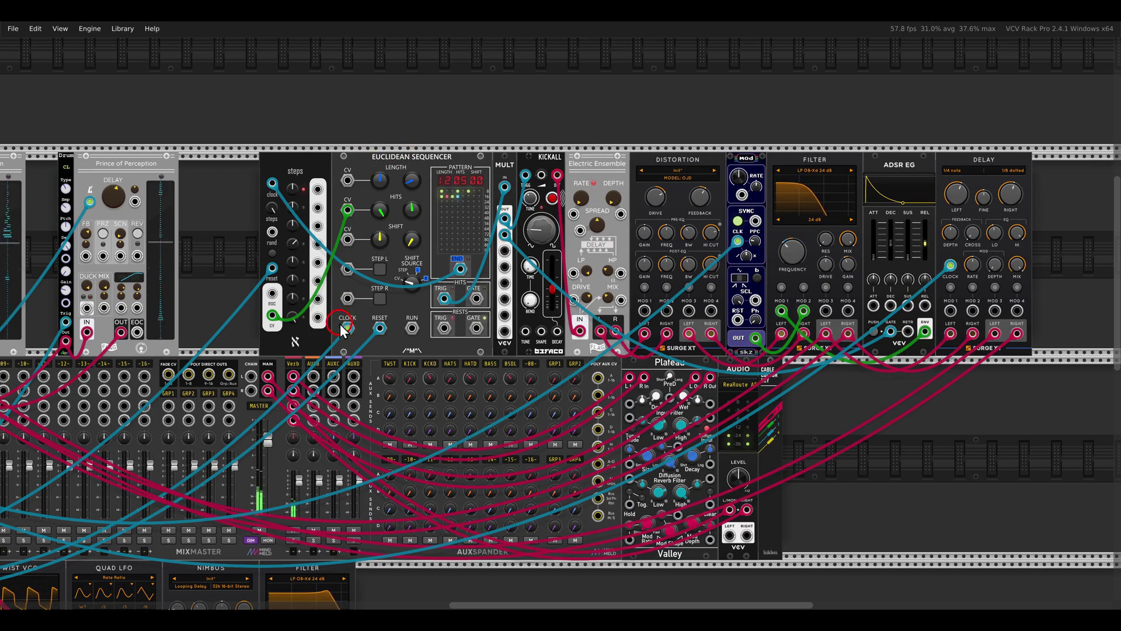
pyautogui.moveTo(340, 324); pyautogui.dragTo(645, 216)
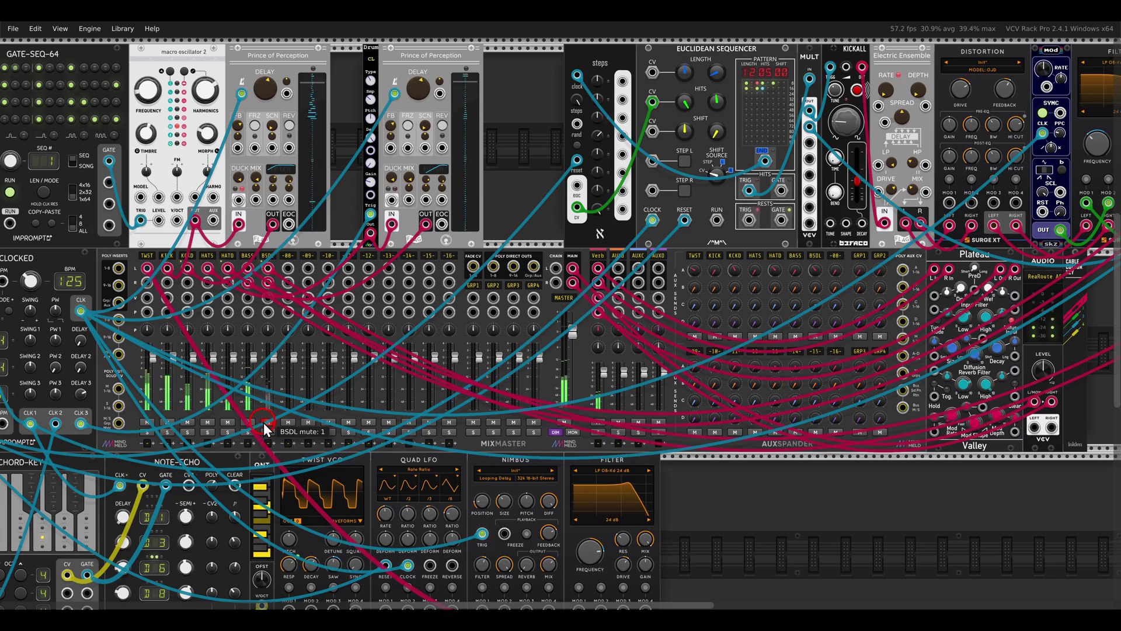
# Trace the first FM voice's BASIC SEQUENCER trigger to NOTE-ECHO's gate input and examine the three active tap delays.
pyautogui.scroll(-5, 306, 369)
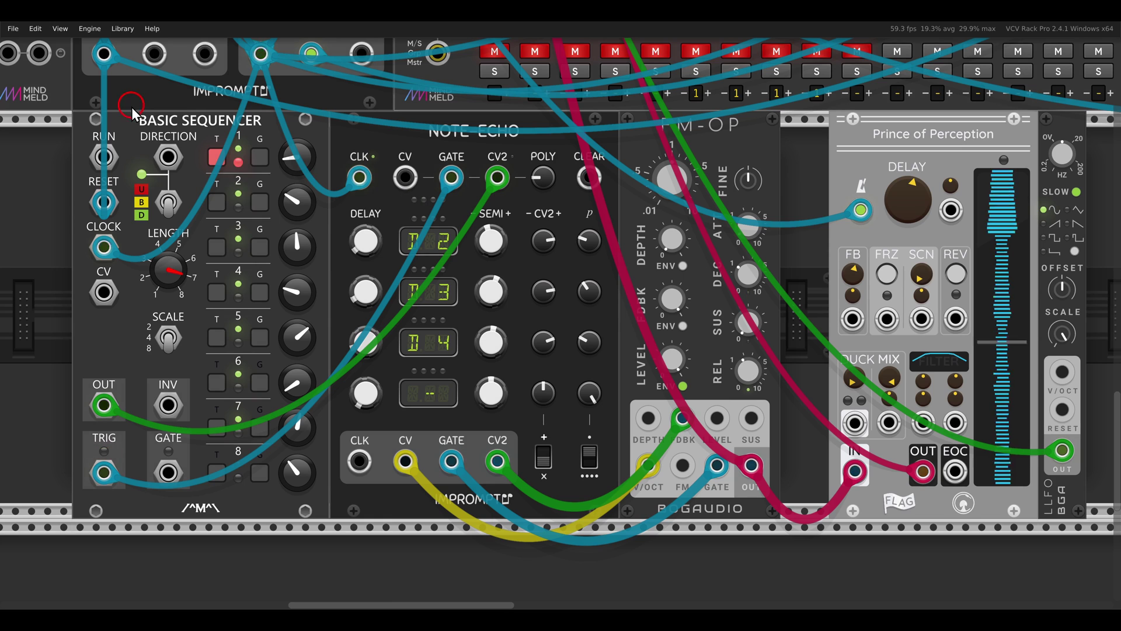
pyautogui.moveTo(132, 105); pyautogui.dragTo(296, 197)
pyautogui.moveTo(435, 168); pyautogui.dragTo(464, 195)
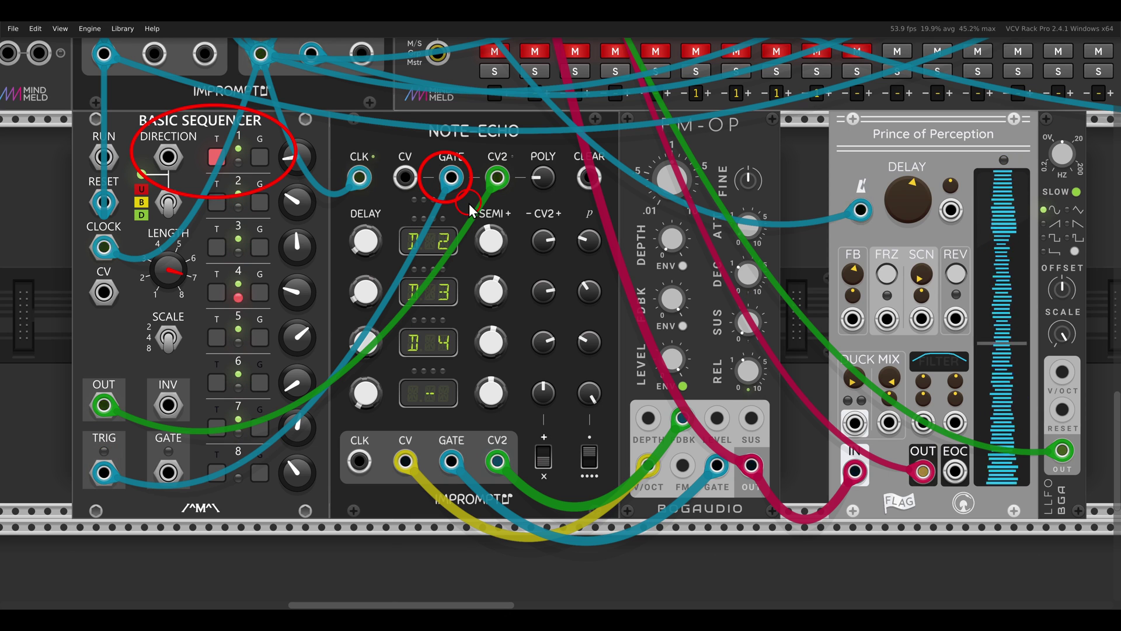
pyautogui.press('Escape')
pyautogui.moveTo(327, 212); pyautogui.dragTo(522, 381)
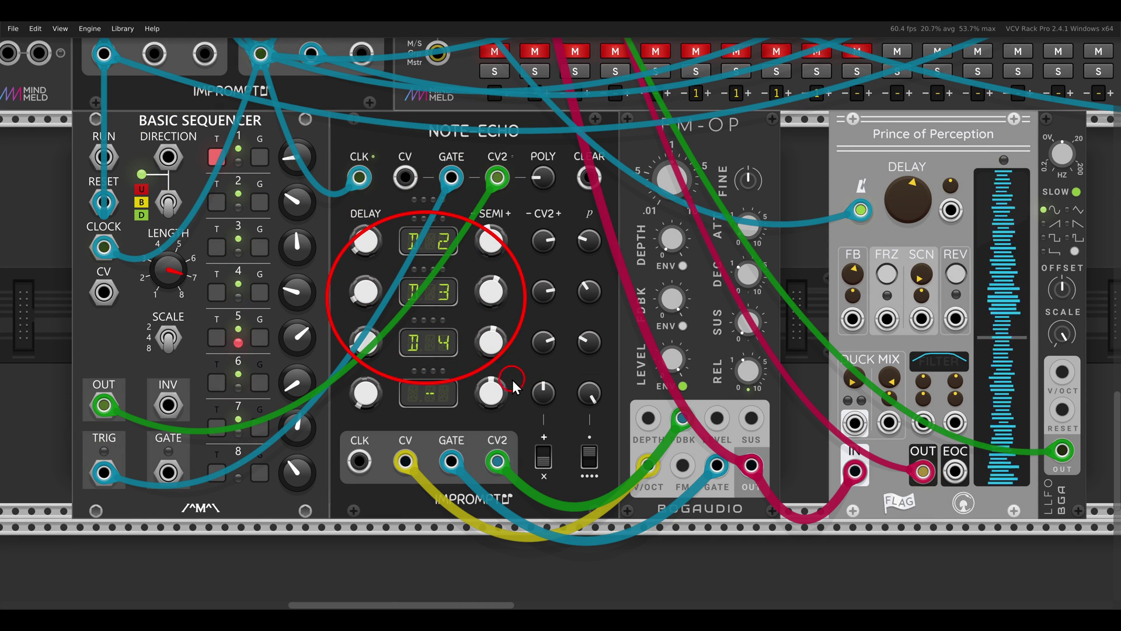
pyautogui.press('e')
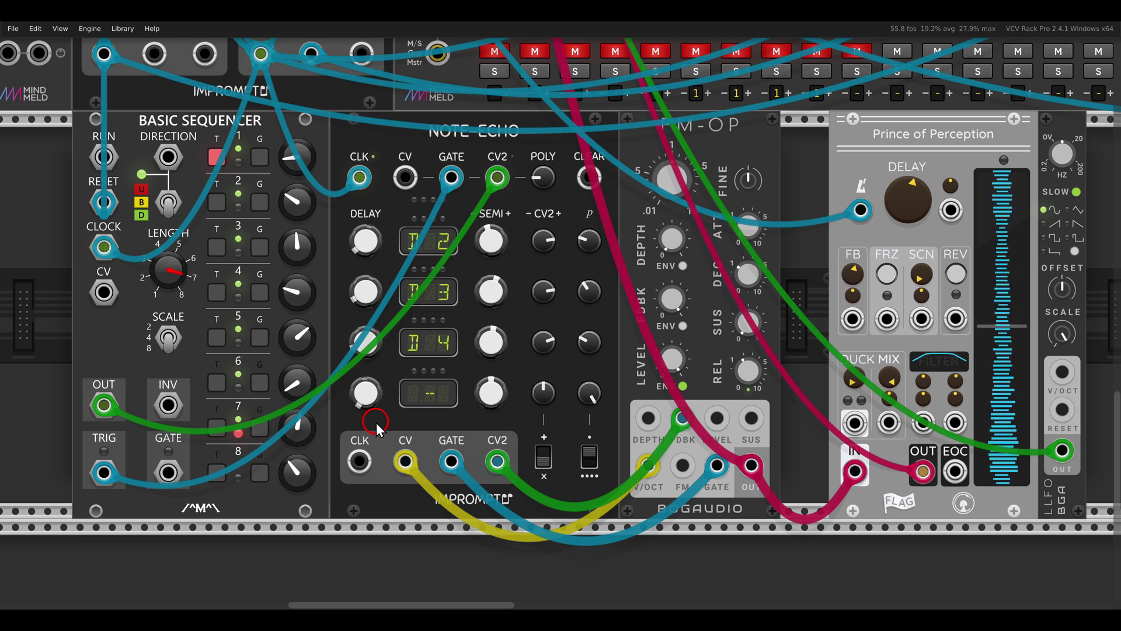
# Examine the semitone offsets and probabilities of NOTE-ECHO's first three taps.
pyautogui.moveTo(465, 202); pyautogui.dragTo(520, 419)
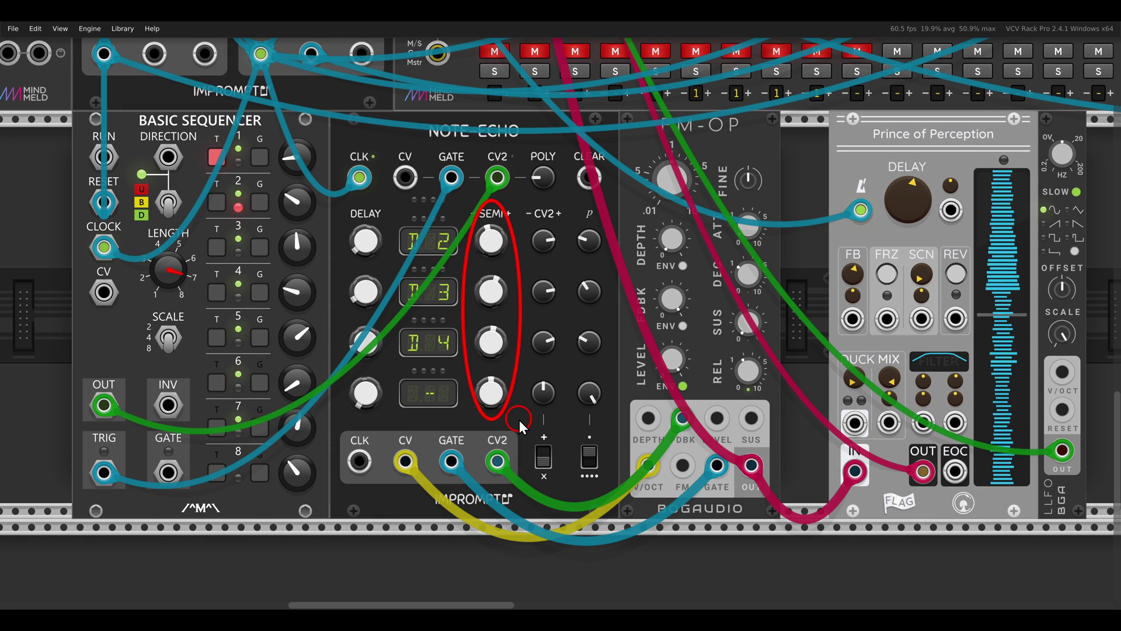
pyautogui.moveTo(454, 214)
pyautogui.mouseDown()
pyautogui.moveTo(506, 351)
pyautogui.moveTo(522, 362)
pyautogui.mouseUp()
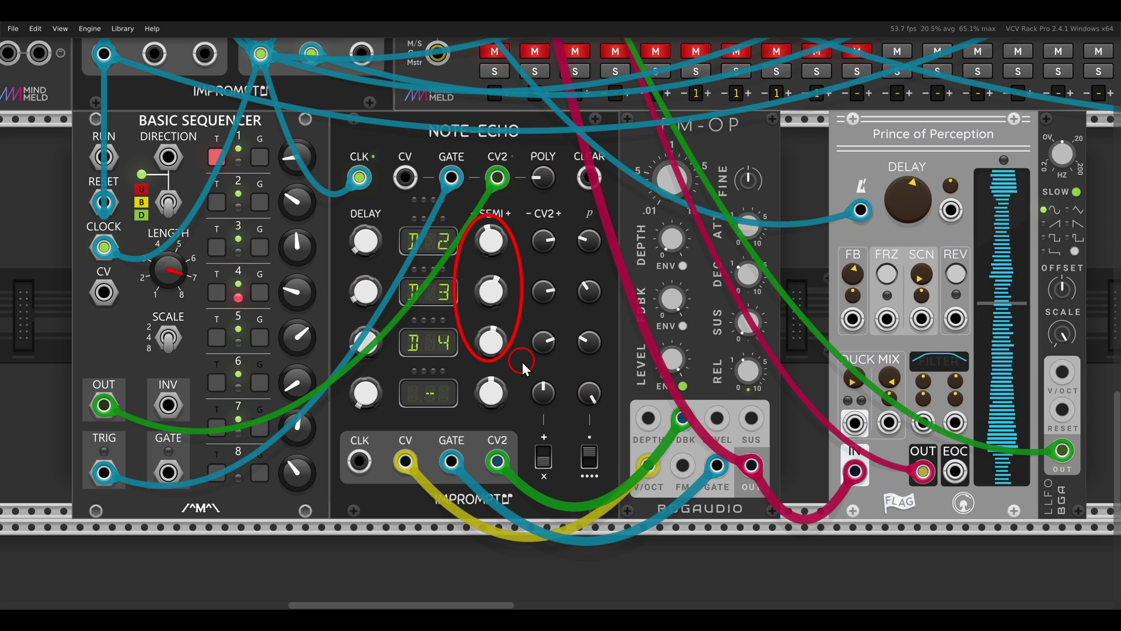
pyautogui.moveTo(386, 143); pyautogui.dragTo(423, 193)
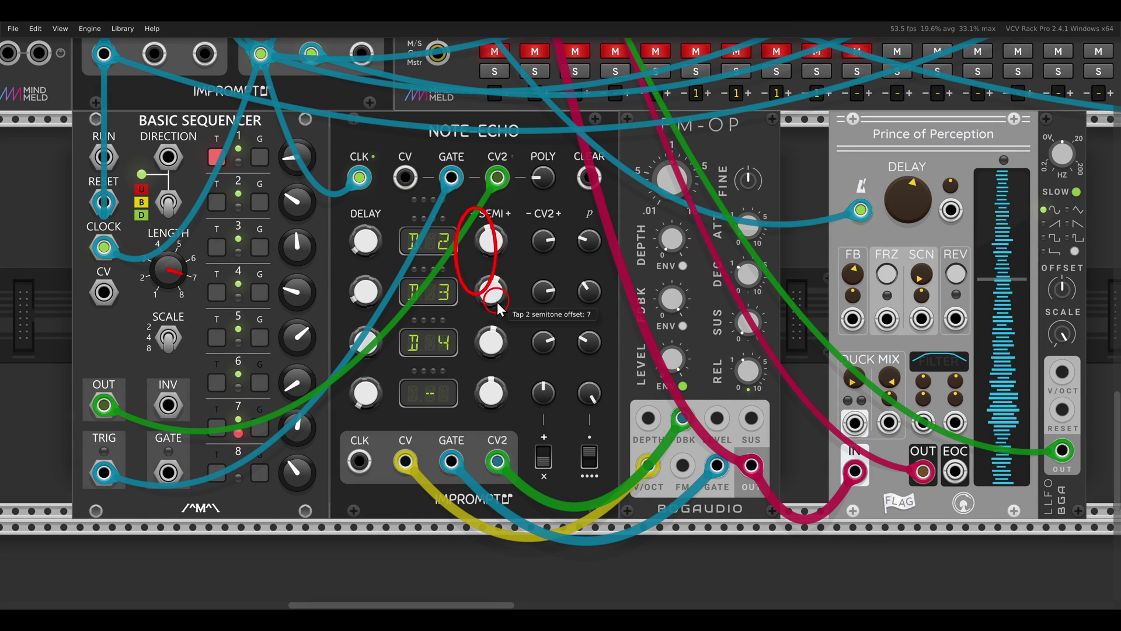
pyautogui.moveTo(499, 312); pyautogui.dragTo(524, 367)
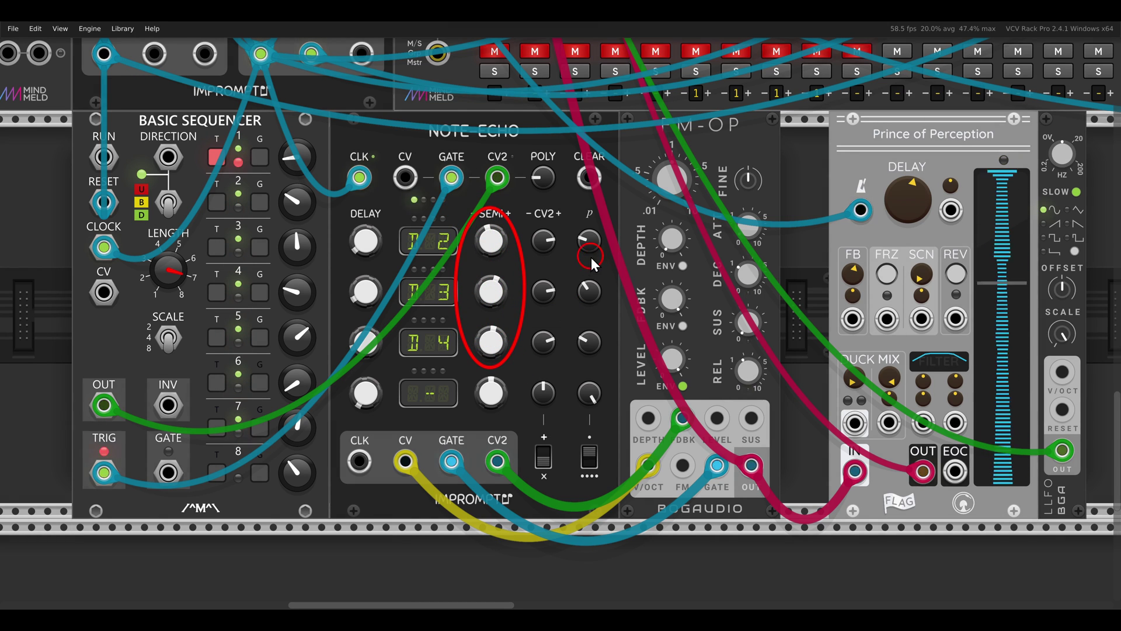
pyautogui.moveTo(566, 214); pyautogui.dragTo(621, 373)
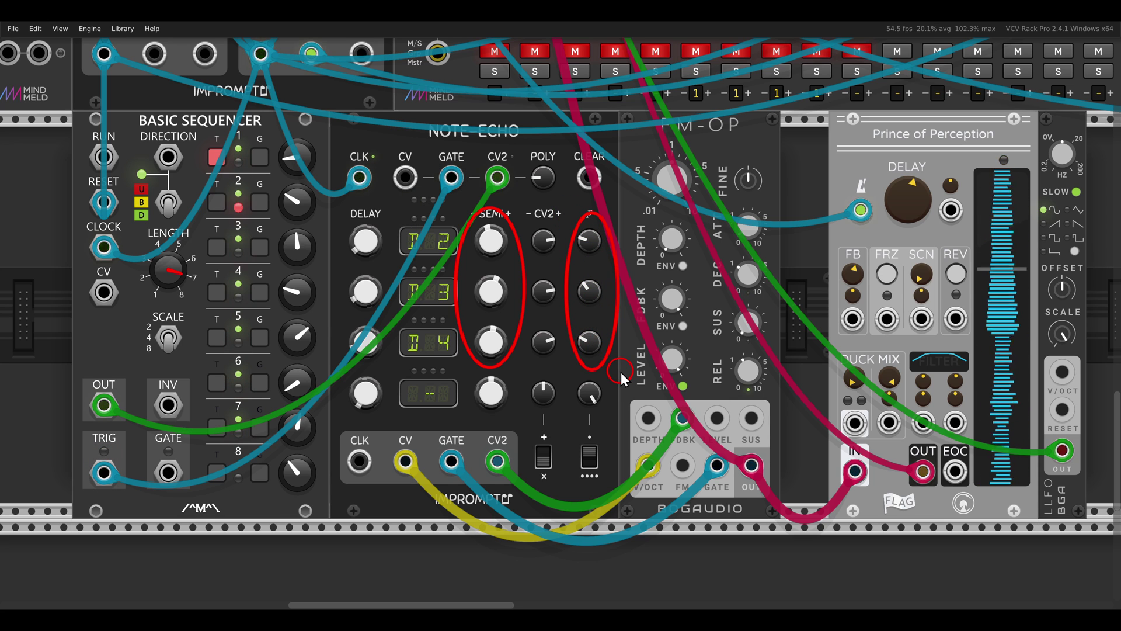
pyautogui.press('Escape')
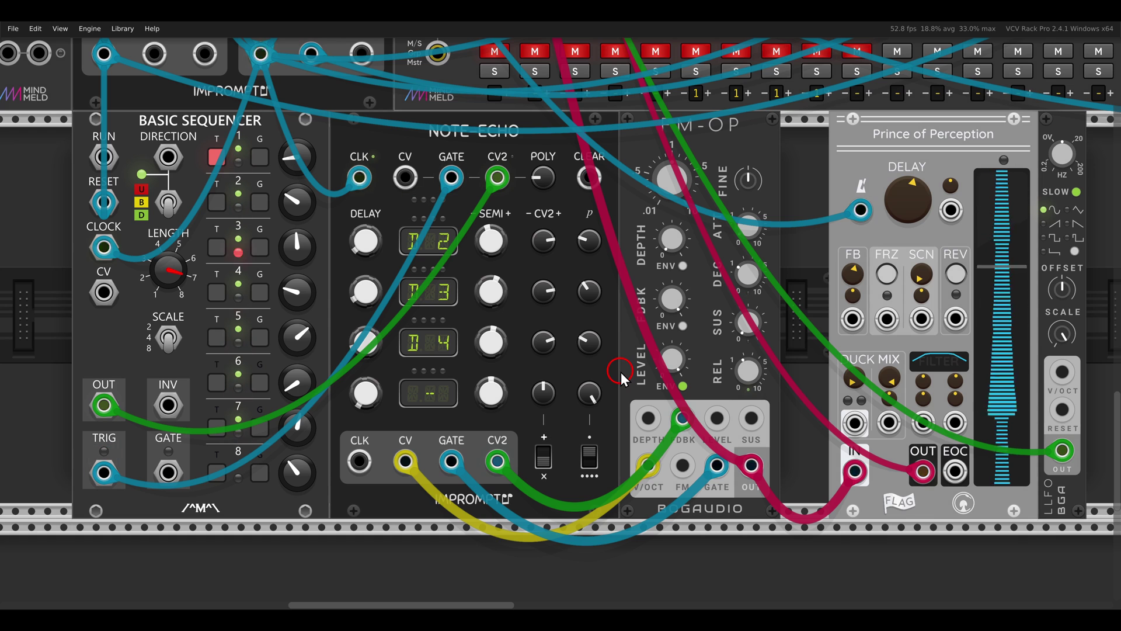
# Inspect the FM-OP voice and its Prince of Perception delay, and unmute the mixer's first two channels.
pyautogui.moveTo(655, 117); pyautogui.dragTo(658, 119)
pyautogui.moveTo(848, 126); pyautogui.dragTo(1002, 162)
pyautogui.press('e')
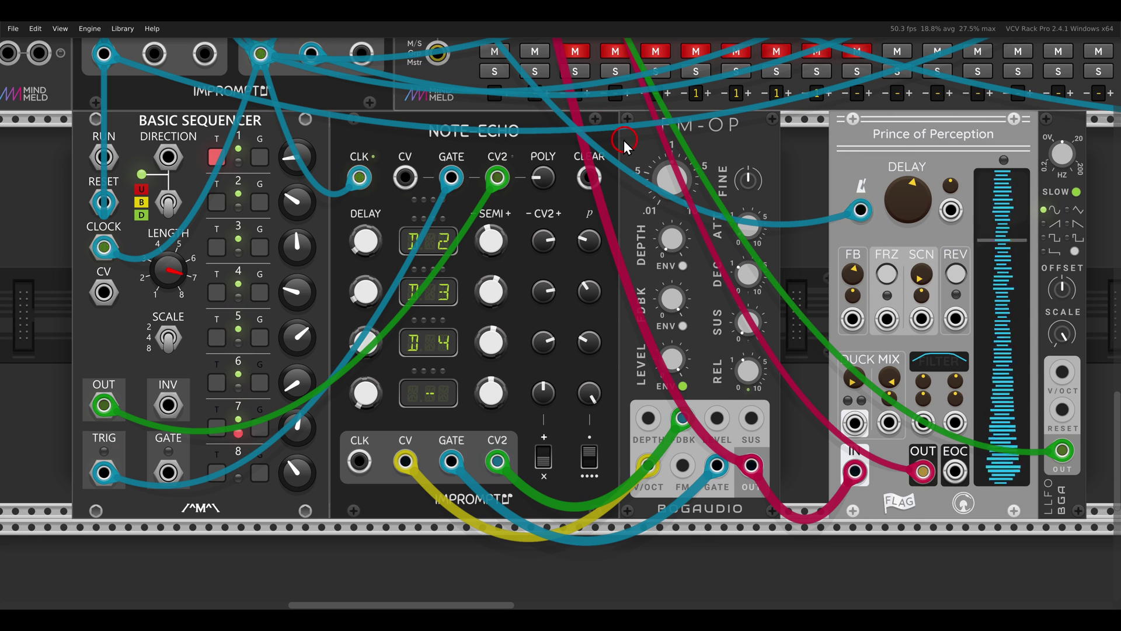
# Examine NOTE-ECHO's gate input and active taps, and trace the BASIC SEQUENCER's OUT to the CV2 input.
pyautogui.moveTo(421, 147); pyautogui.dragTo(478, 204)
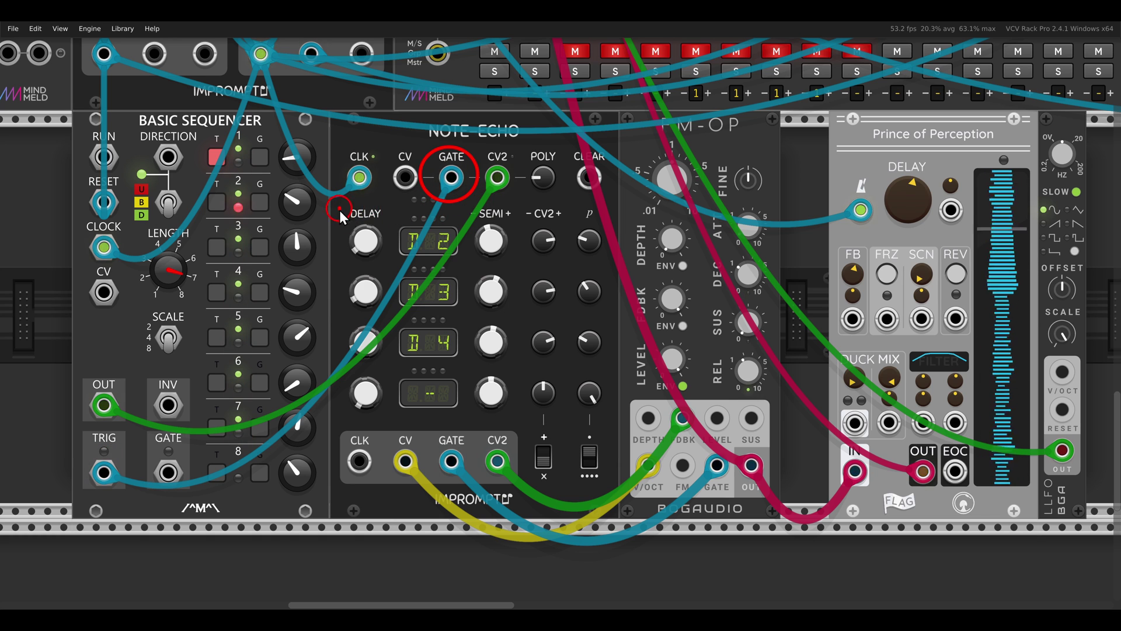
pyautogui.moveTo(345, 216)
pyautogui.mouseDown()
pyautogui.moveTo(357, 351)
pyautogui.moveTo(523, 373)
pyautogui.mouseUp()
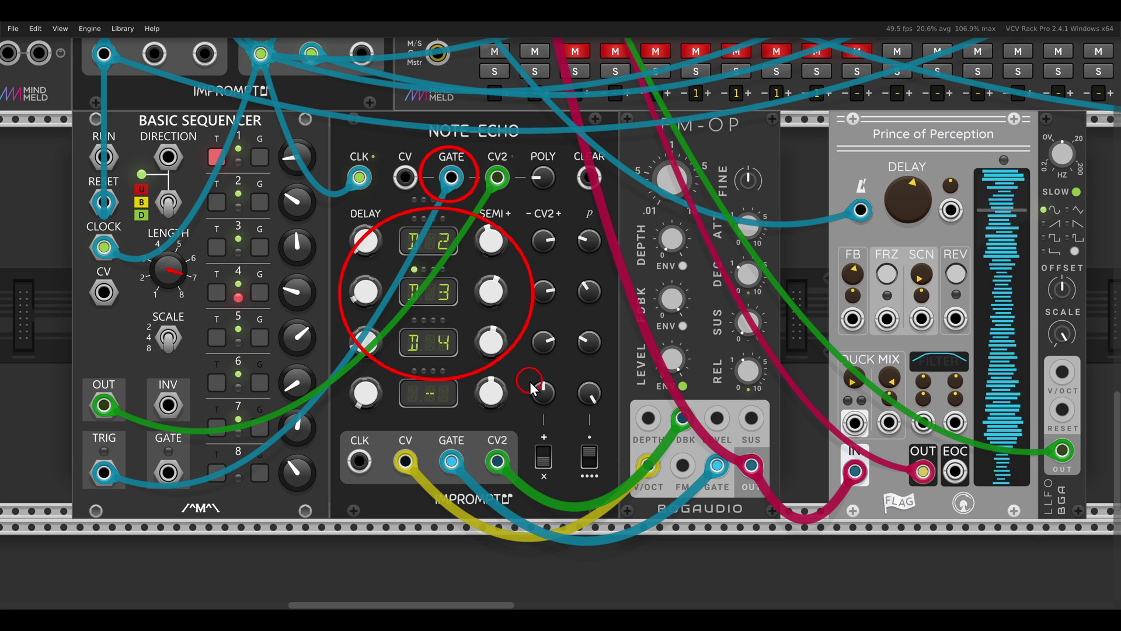
pyautogui.press('Escape')
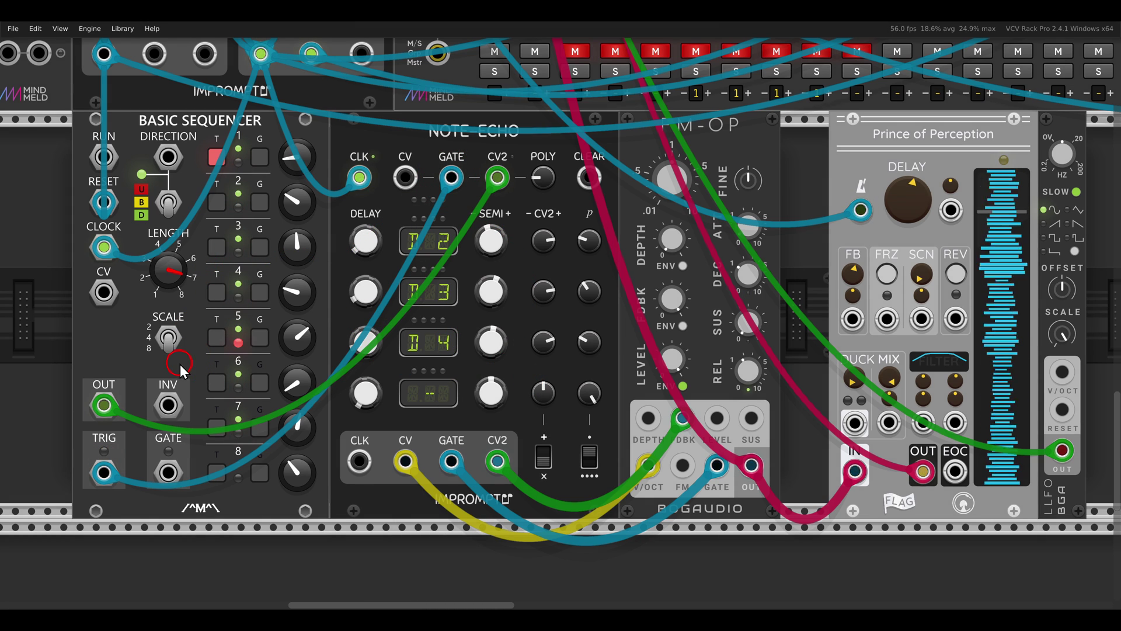
pyautogui.moveTo(64, 370); pyautogui.dragTo(141, 446)
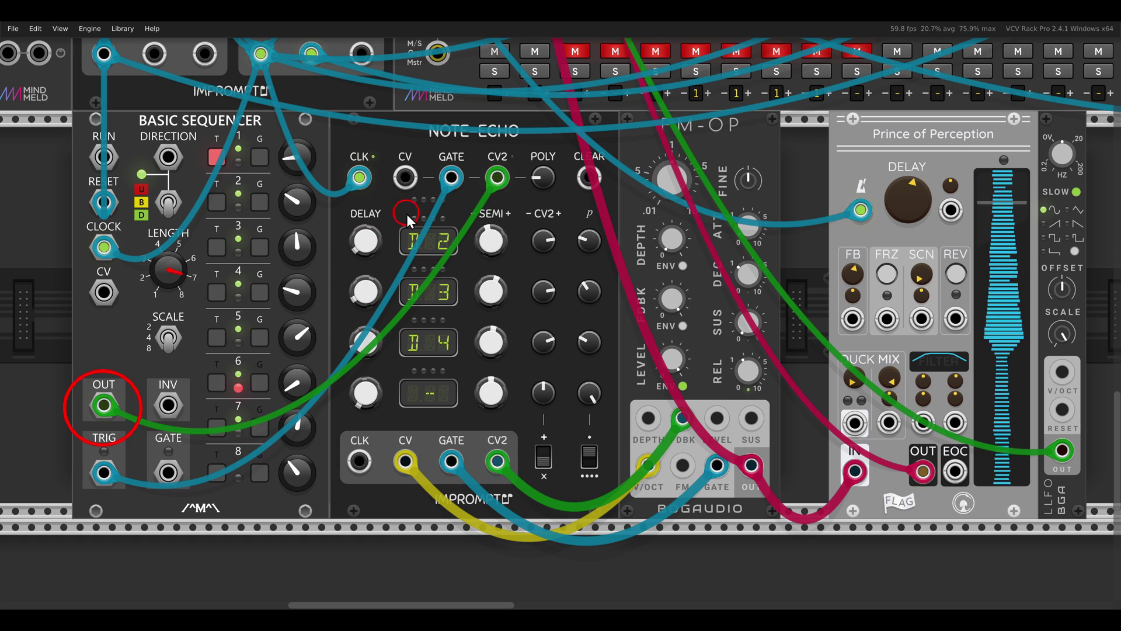
pyautogui.moveTo(467, 149); pyautogui.dragTo(530, 211)
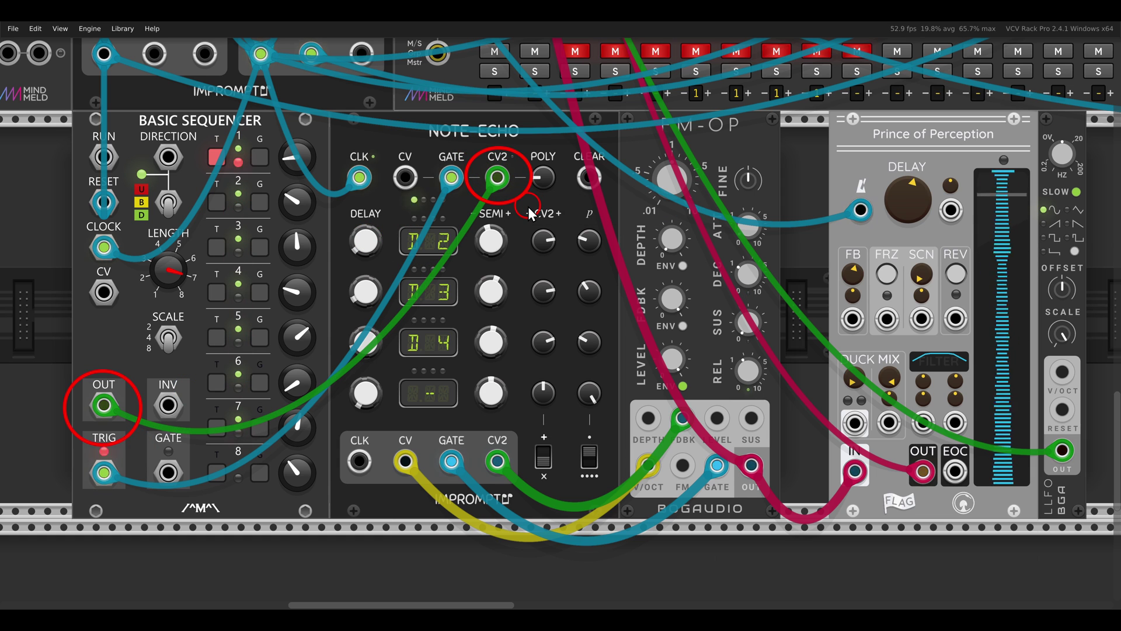
pyautogui.press('e')
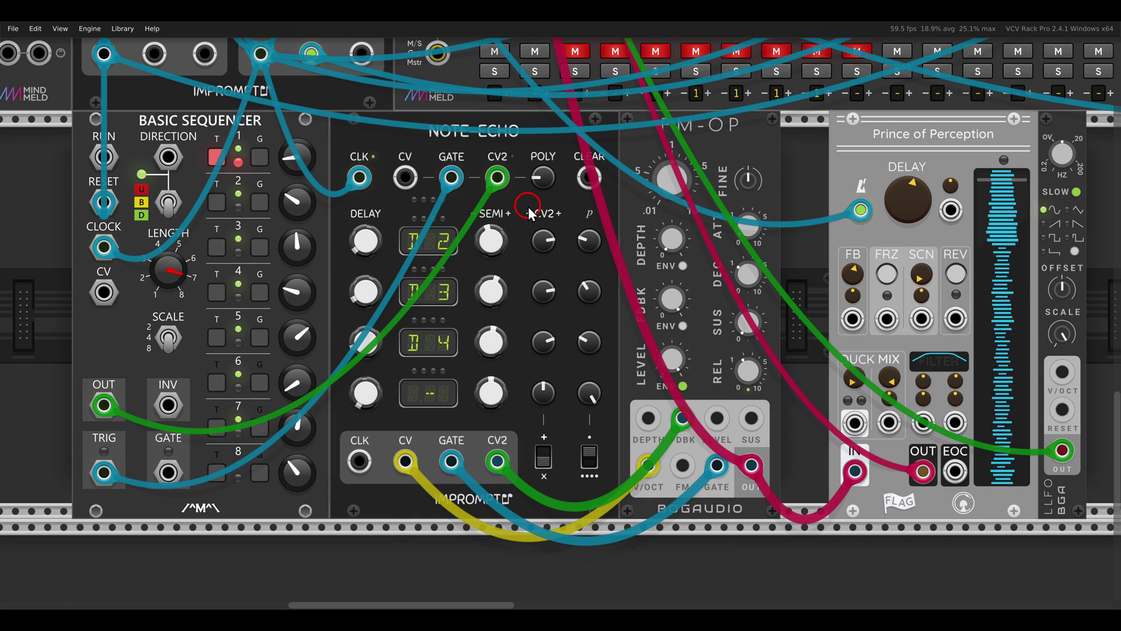
# Check NOTE-ECHO's CV2 mode switch, CV2 input and the CV2 knobs of its taps.
pyautogui.click(544, 453)
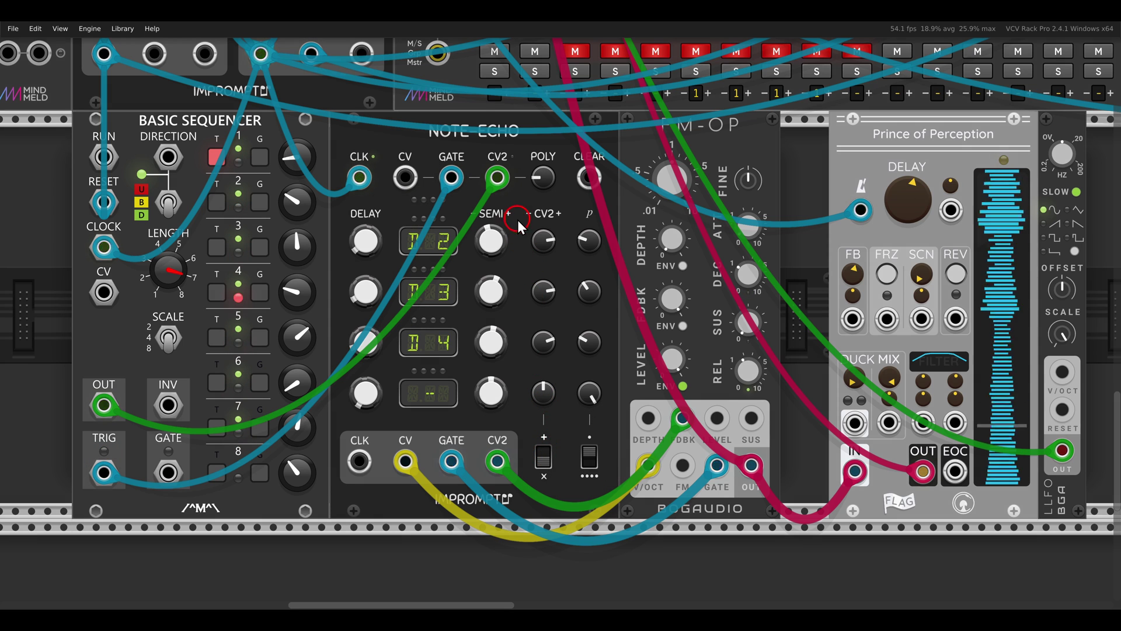
pyautogui.moveTo(517, 216)
pyautogui.mouseDown()
pyautogui.moveTo(559, 331)
pyautogui.moveTo(569, 410)
pyautogui.moveTo(519, 374)
pyautogui.moveTo(518, 222)
pyautogui.mouseUp()
pyautogui.moveTo(514, 155); pyautogui.dragTo(521, 198)
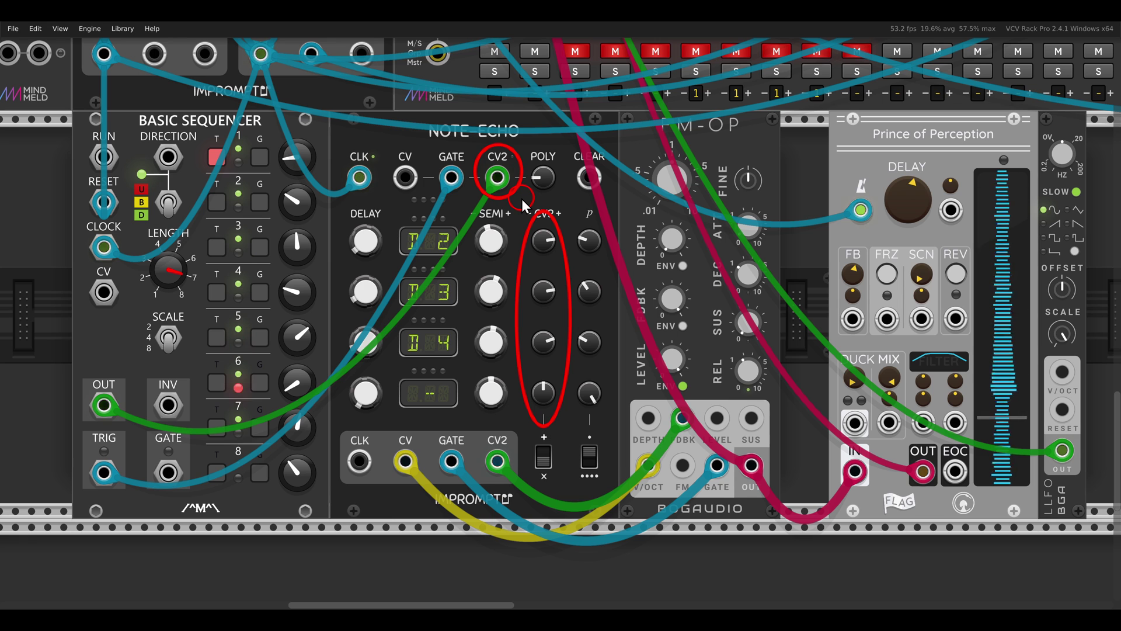
pyautogui.press('Escape')
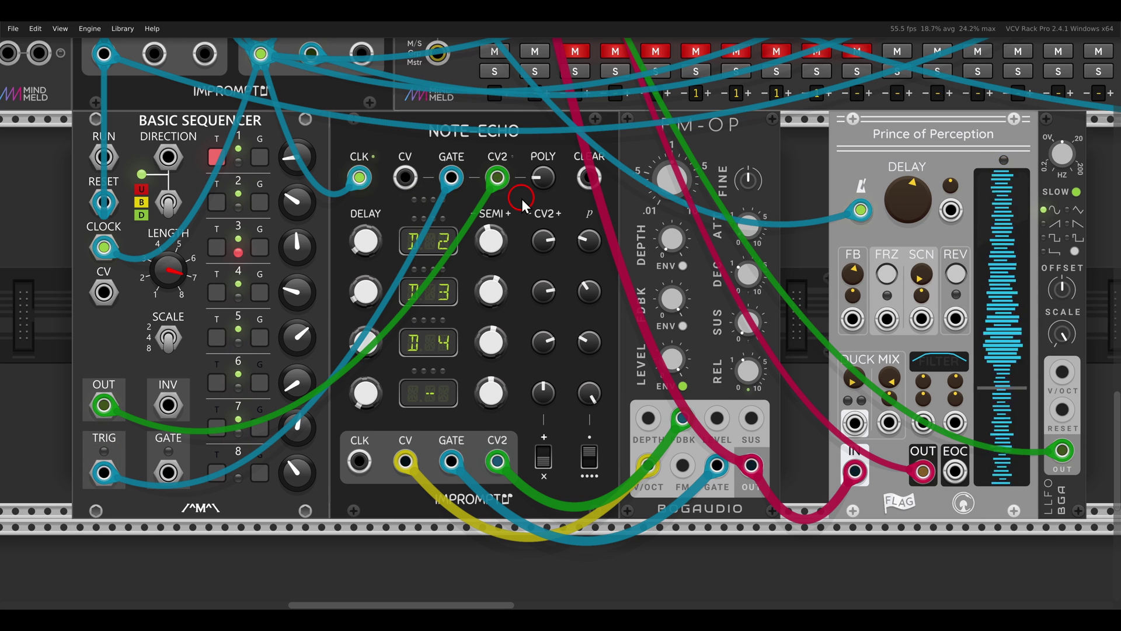
# Locate the second FM voice above the mixer and examine its BASIC SEQUENCER steps and NOTE-ECHO gate input.
pyautogui.scroll(5, 522, 197)
pyautogui.scroll(-8, 522, 197)
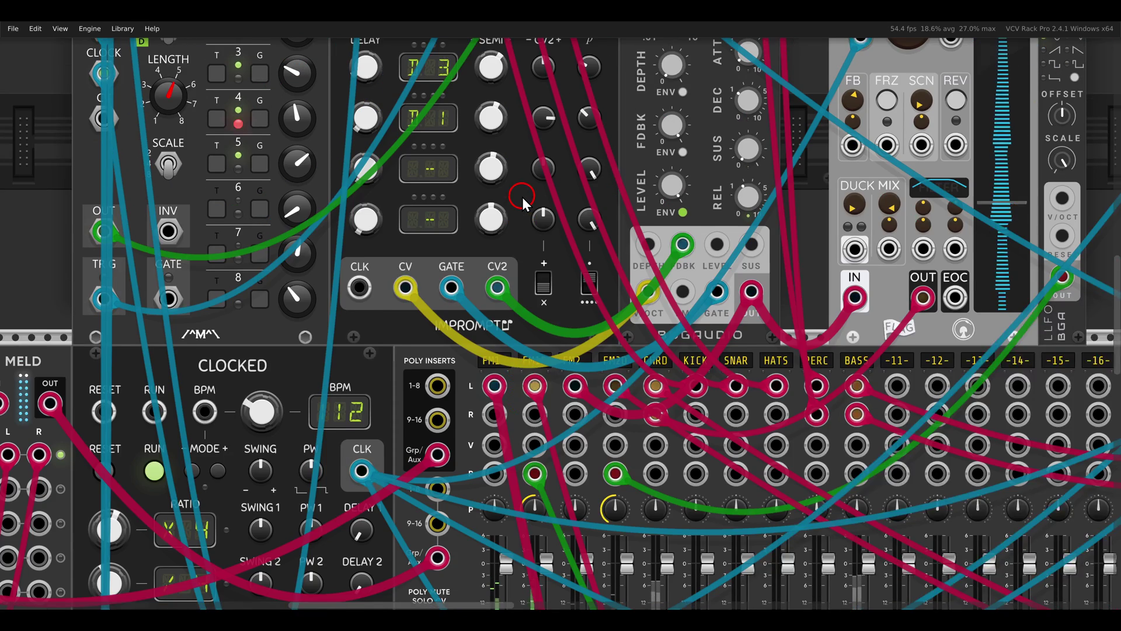
pyautogui.scroll(3, 522, 198)
pyautogui.scroll(3, 522, 198)
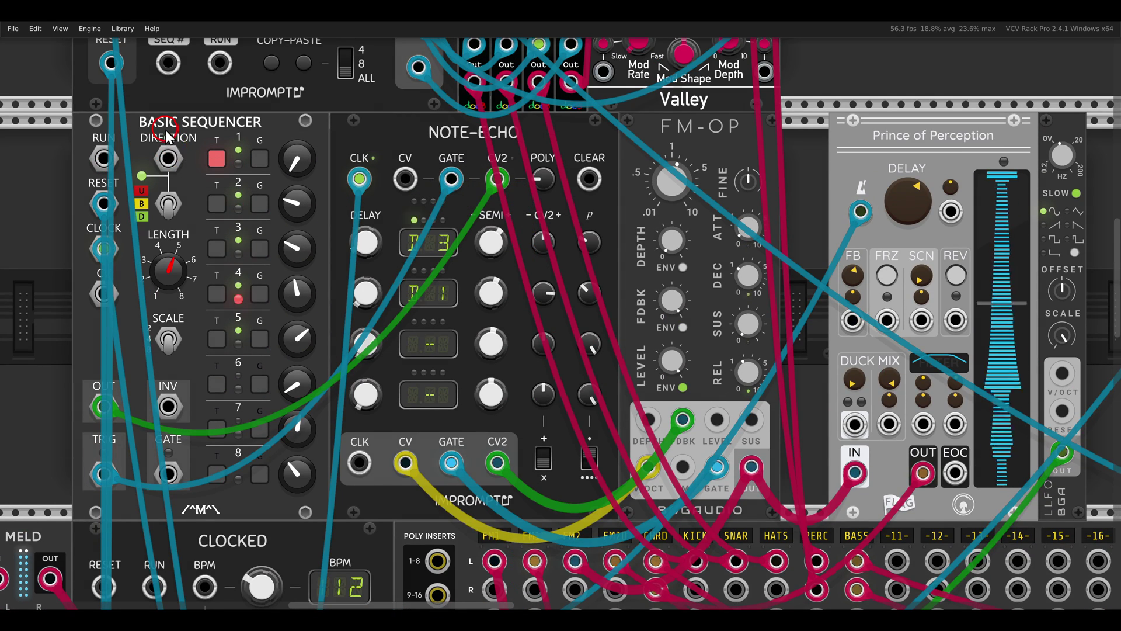
pyautogui.moveTo(166, 130)
pyautogui.mouseDown()
pyautogui.moveTo(273, 286)
pyautogui.moveTo(328, 320)
pyautogui.mouseUp()
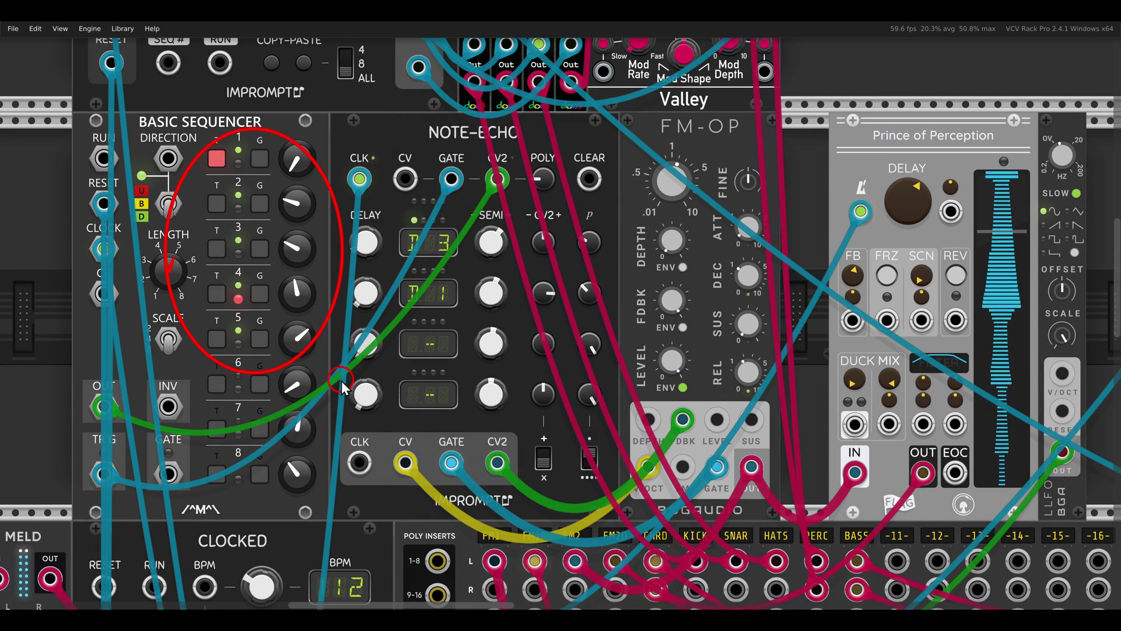
pyautogui.moveTo(413, 149); pyautogui.dragTo(469, 208)
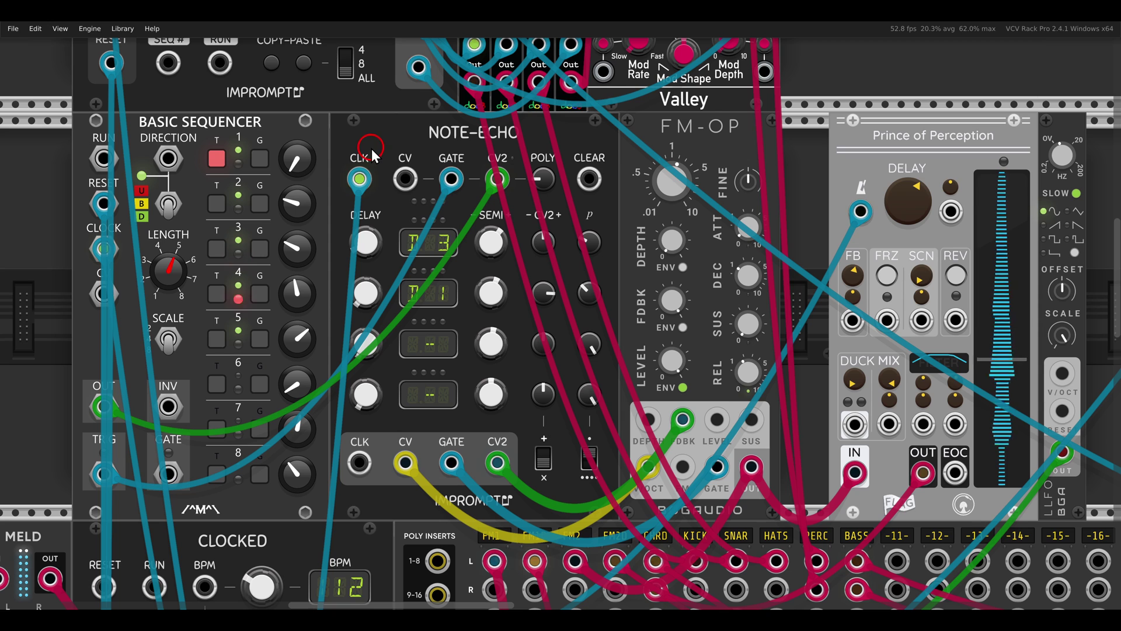
# Check the second FM voice's unpatched NOTE-ECHO CV input, its two active taps and the mixer's FM channels.
pyautogui.moveTo(373, 146); pyautogui.dragTo(437, 211)
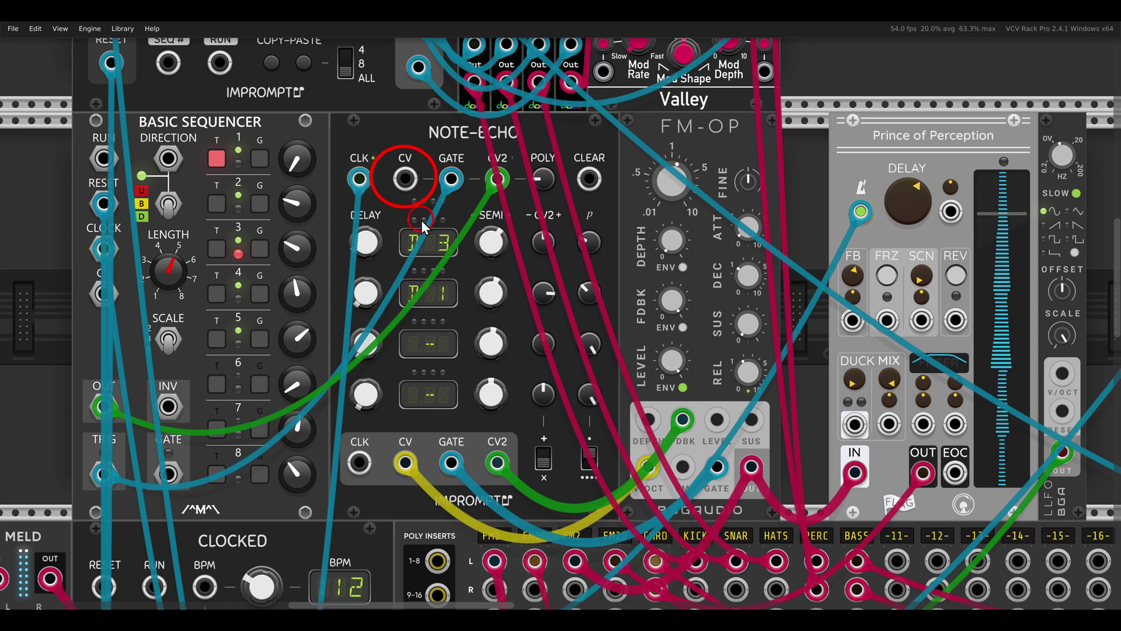
pyautogui.moveTo(328, 200); pyautogui.dragTo(528, 331)
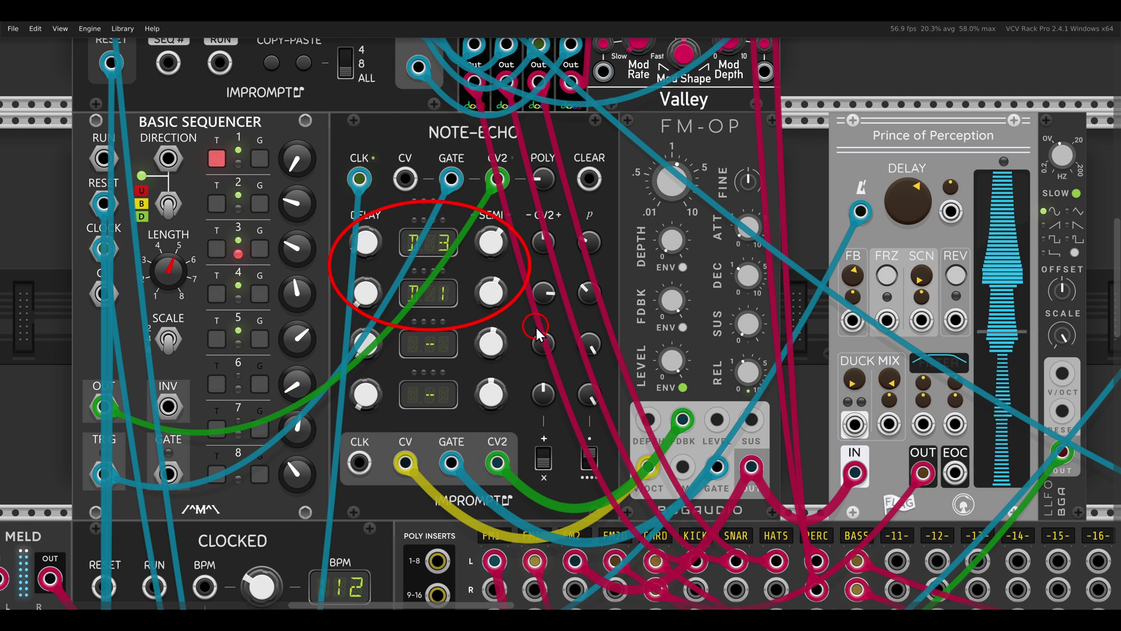
pyautogui.scroll(-10, 467, 300)
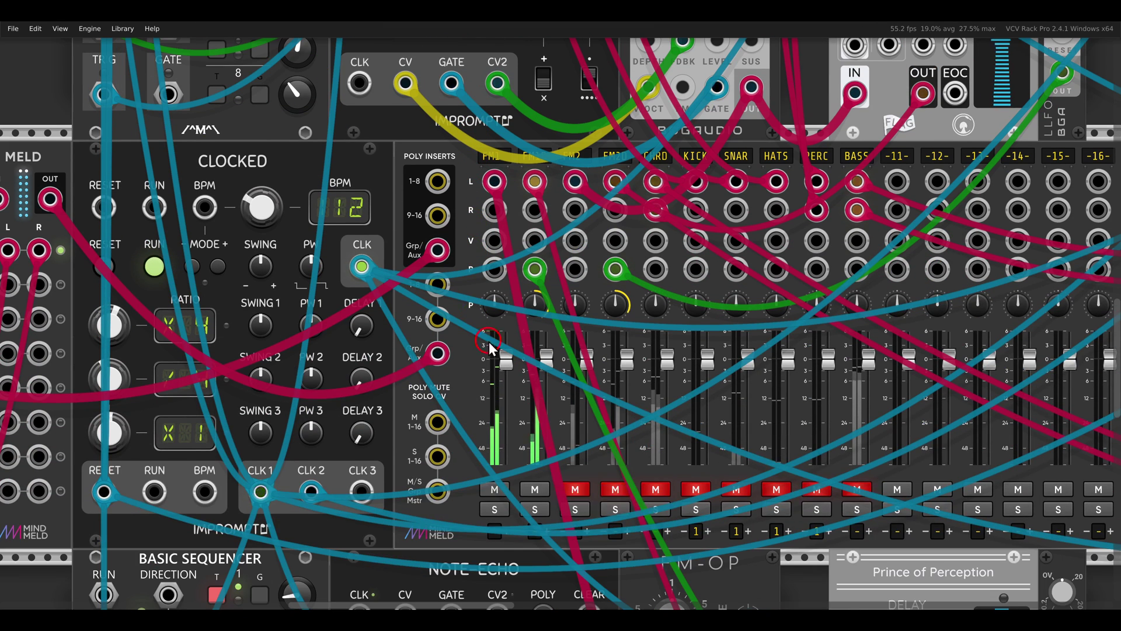
pyautogui.scroll(10, 595, 412)
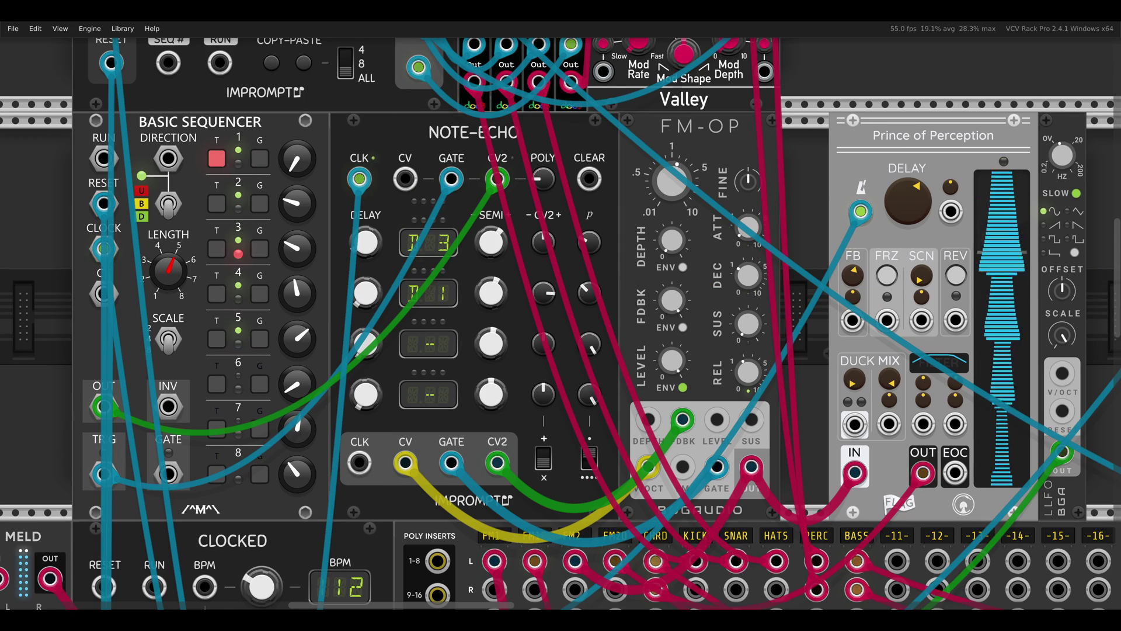
# Locate the NOTE-ECHO feeding the CLASSIC VCO and examine its CV and gate inputs.
pyautogui.hscroll(15, 417, 204)
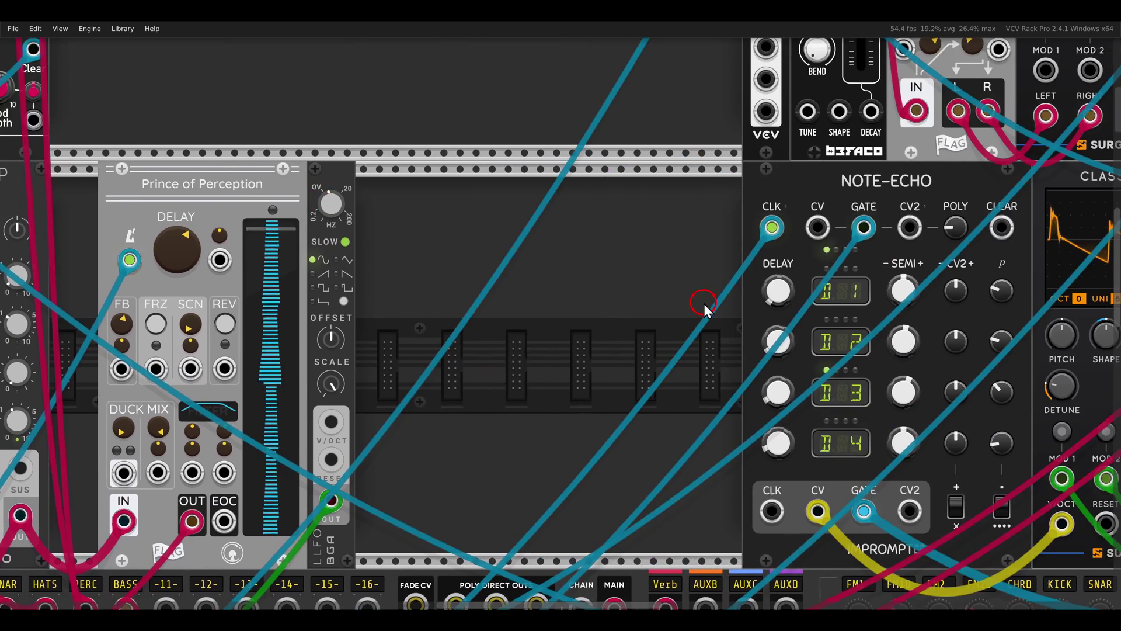
pyautogui.hscroll(3, 421, 219)
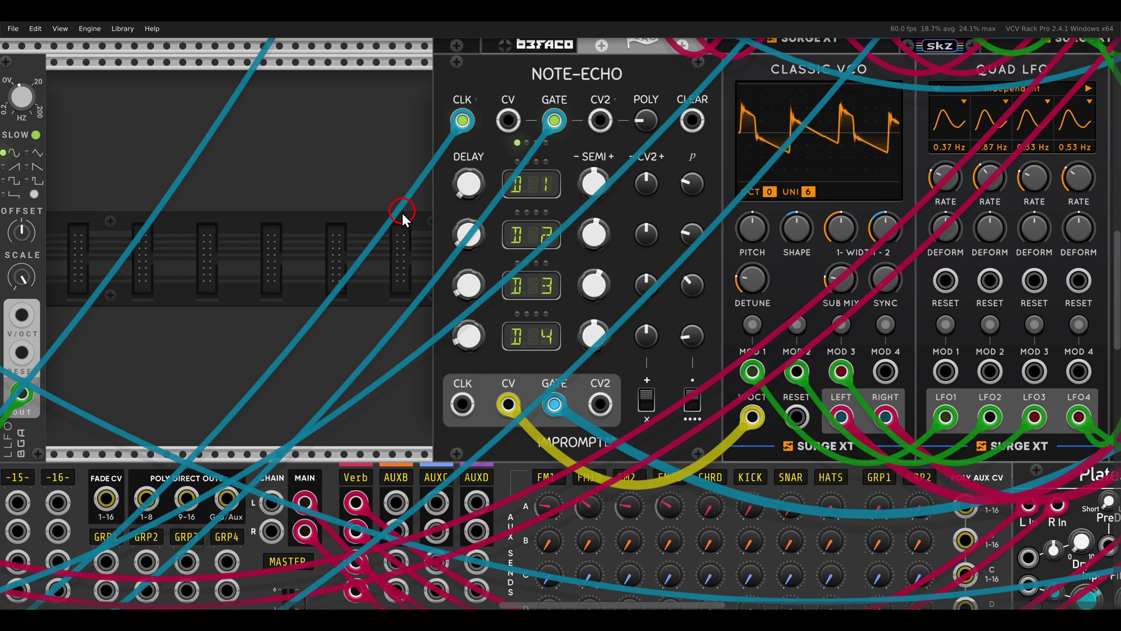
pyautogui.hscroll(2, 397, 212)
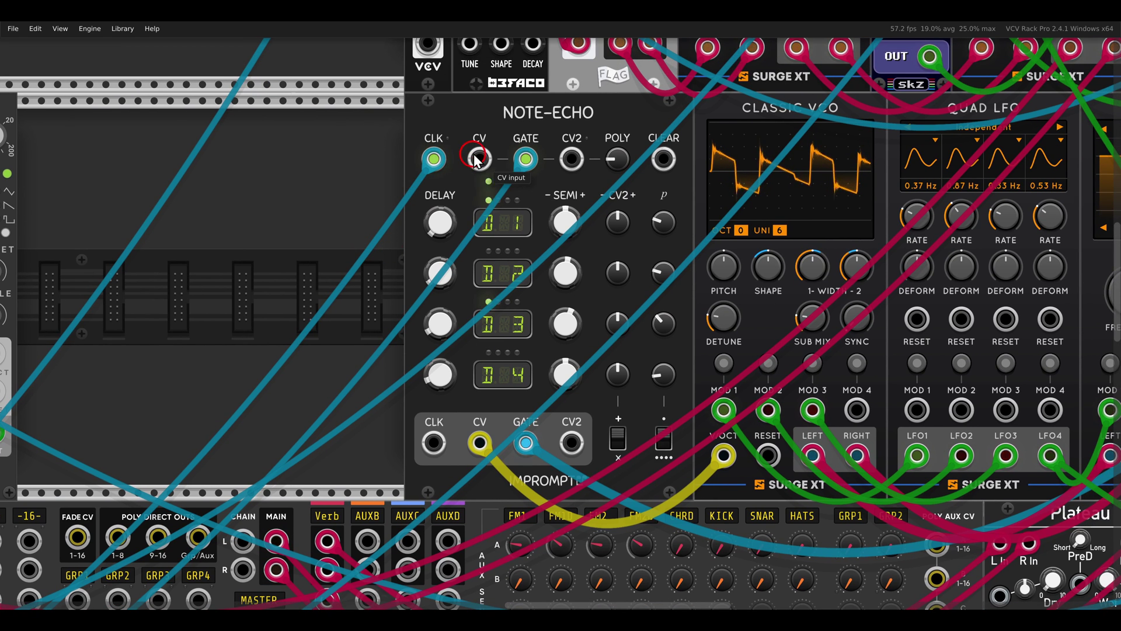
pyautogui.moveTo(478, 121); pyautogui.dragTo(567, 188)
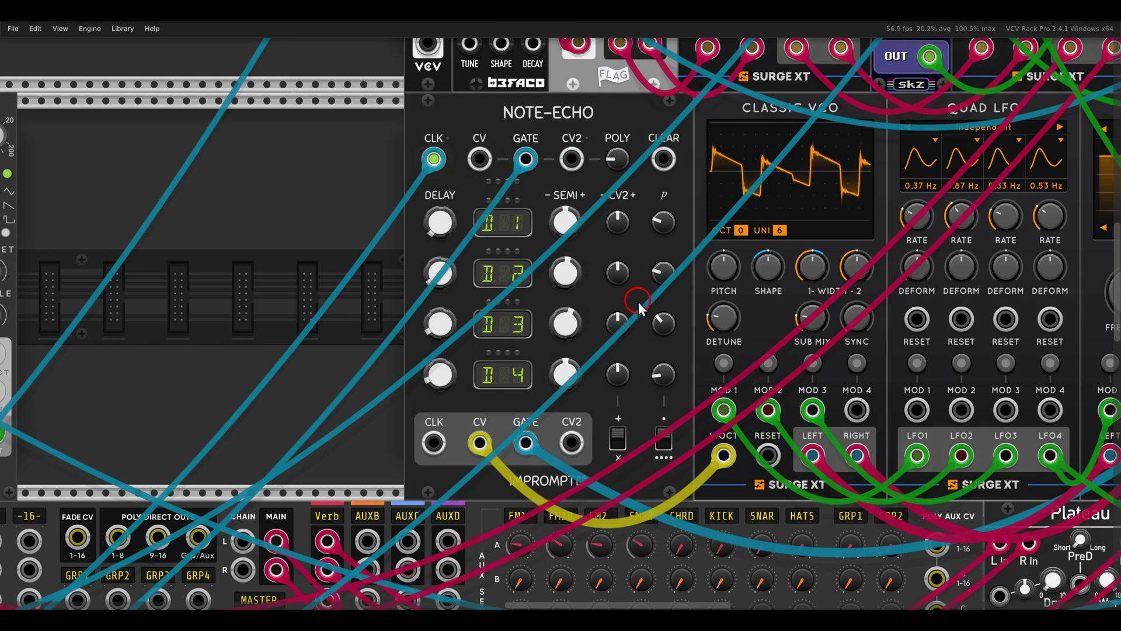
# Inspect the Surge XT bass chain of CLASSIC VCO, FILTER, DELAY and DISTORTION.
pyautogui.scroll(-5, 591, 399)
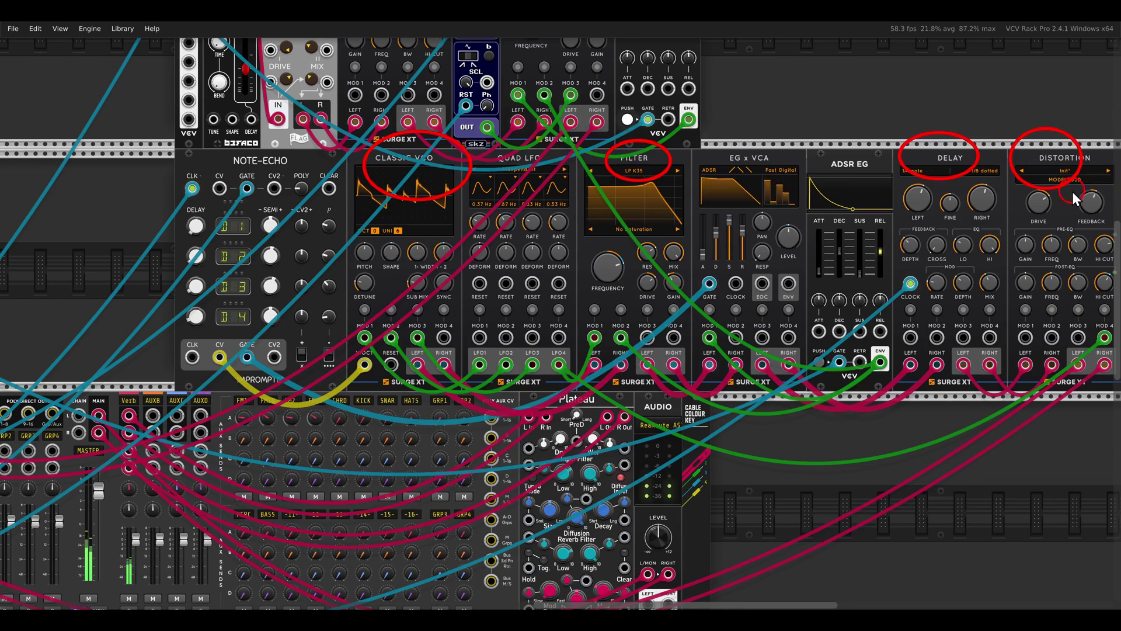
pyautogui.moveTo(331, 362)
pyautogui.mouseDown()
pyautogui.moveTo(857, 227)
pyautogui.moveTo(376, 318)
pyautogui.moveTo(375, 329)
pyautogui.mouseUp()
pyautogui.click(215, 463)
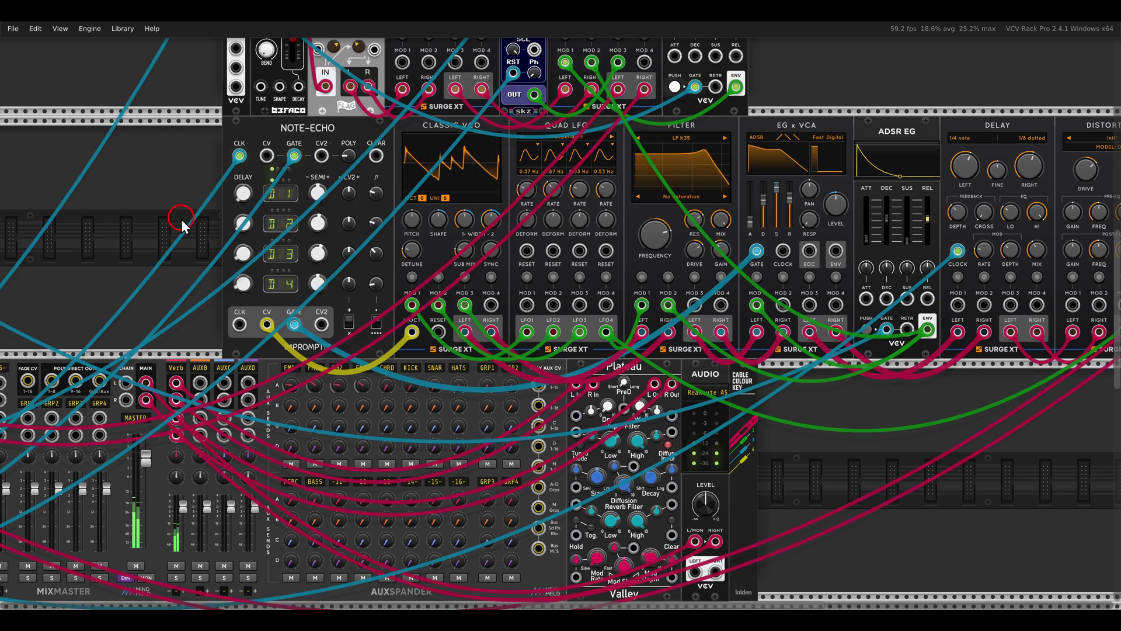
# Locate the GATE-SEQ-64 and inspect the four drum modules it triggers.
pyautogui.moveTo(175, 222); pyautogui.dragTo(443, 174)
pyautogui.moveTo(315, 110); pyautogui.dragTo(422, 174)
pyautogui.moveTo(453, 100); pyautogui.dragTo(589, 168)
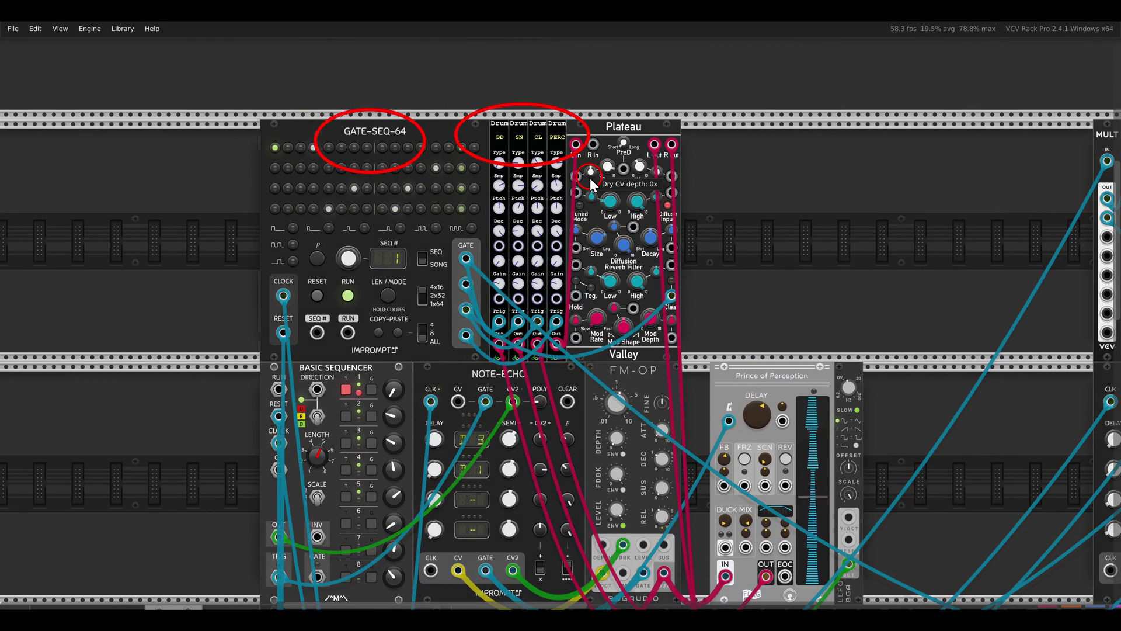
# Unmute the KICK, SNAR, HATS and PERC drum channels on the MixMaster.
pyautogui.scroll(-10, 590, 177)
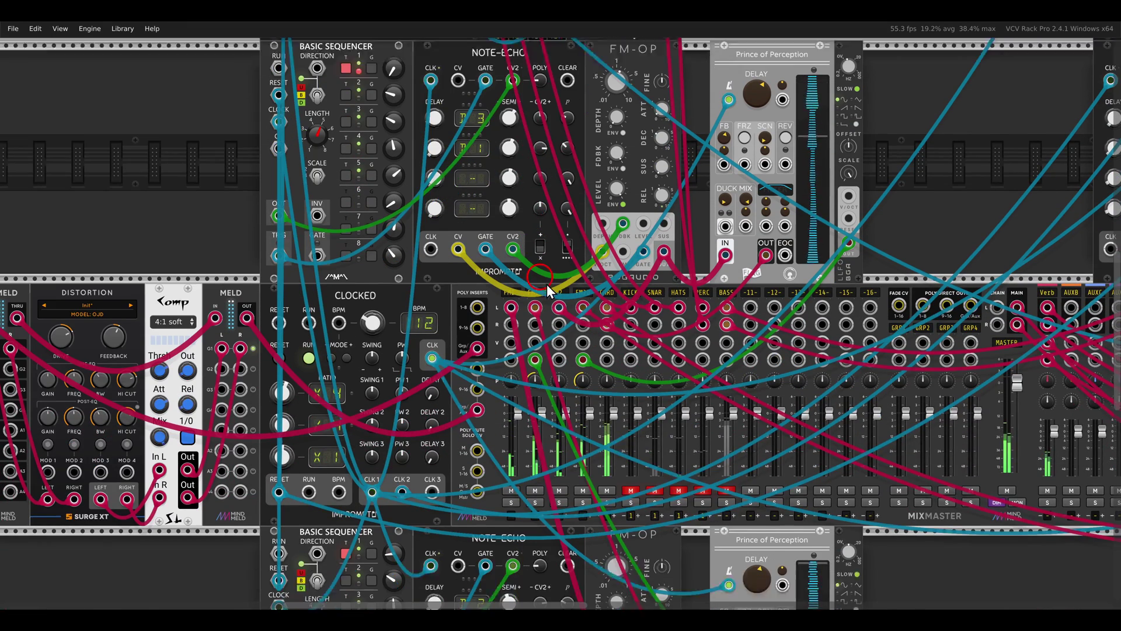
pyautogui.click(629, 462)
pyautogui.click(653, 461)
pyautogui.click(678, 461)
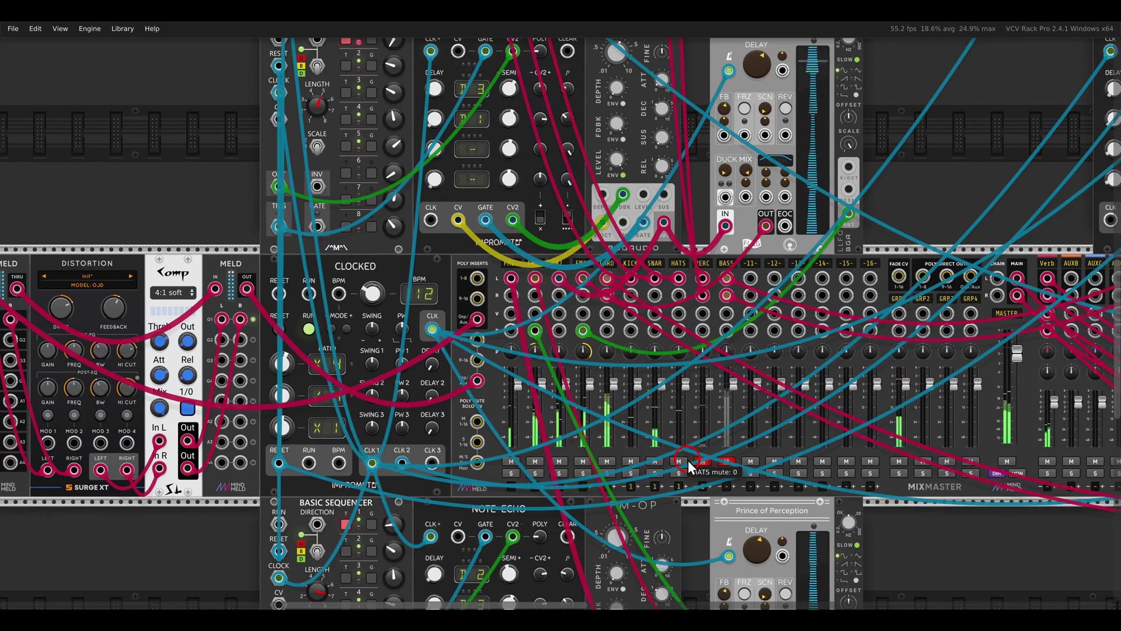
# Look over the drum modules and the KICKALL bass voice beside the MULT, and unmute the mixer's BASS channel.
pyautogui.scroll(5, 903, 295)
pyautogui.scroll(3, 852, 269)
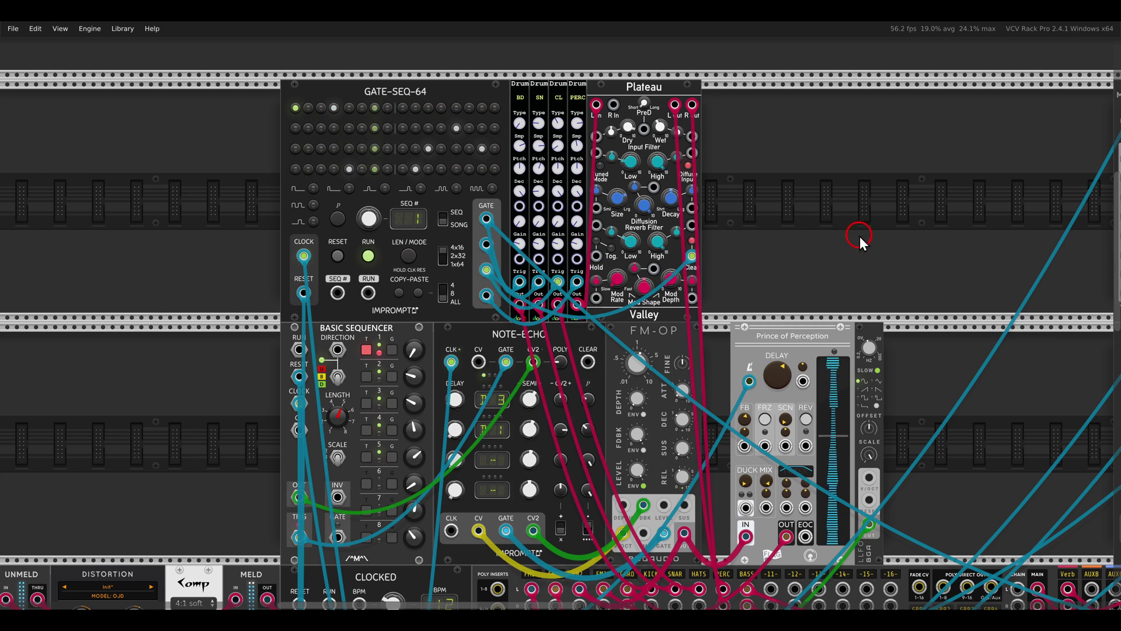
pyautogui.moveTo(955, 223); pyautogui.dragTo(372, 87)
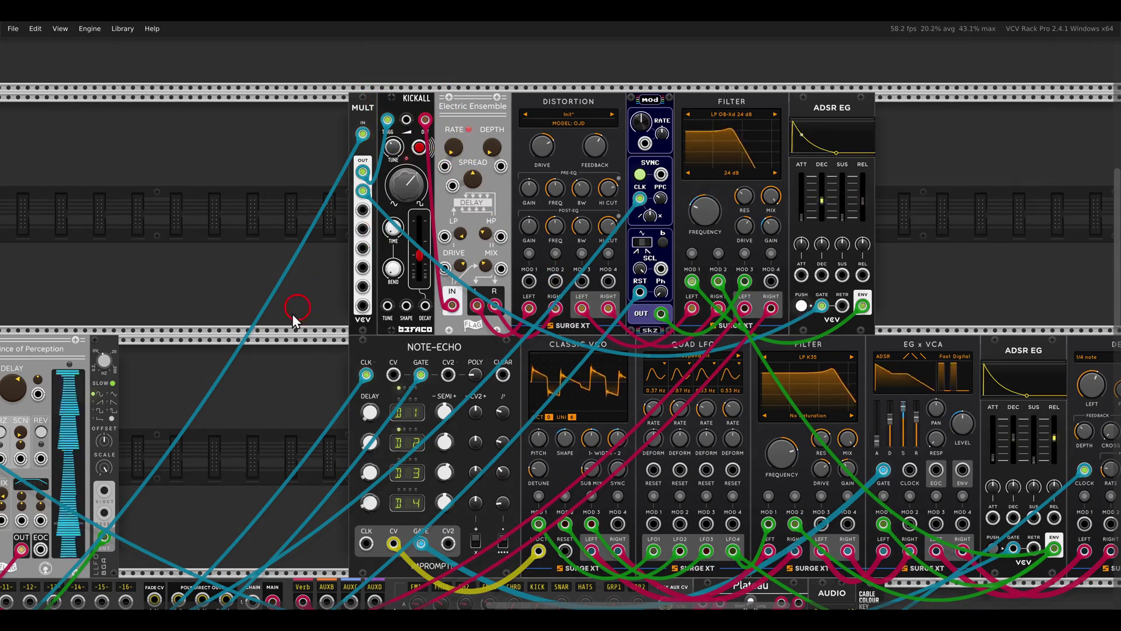
pyautogui.moveTo(267, 335); pyautogui.dragTo(843, 190)
pyautogui.scroll(-6, 594, 390)
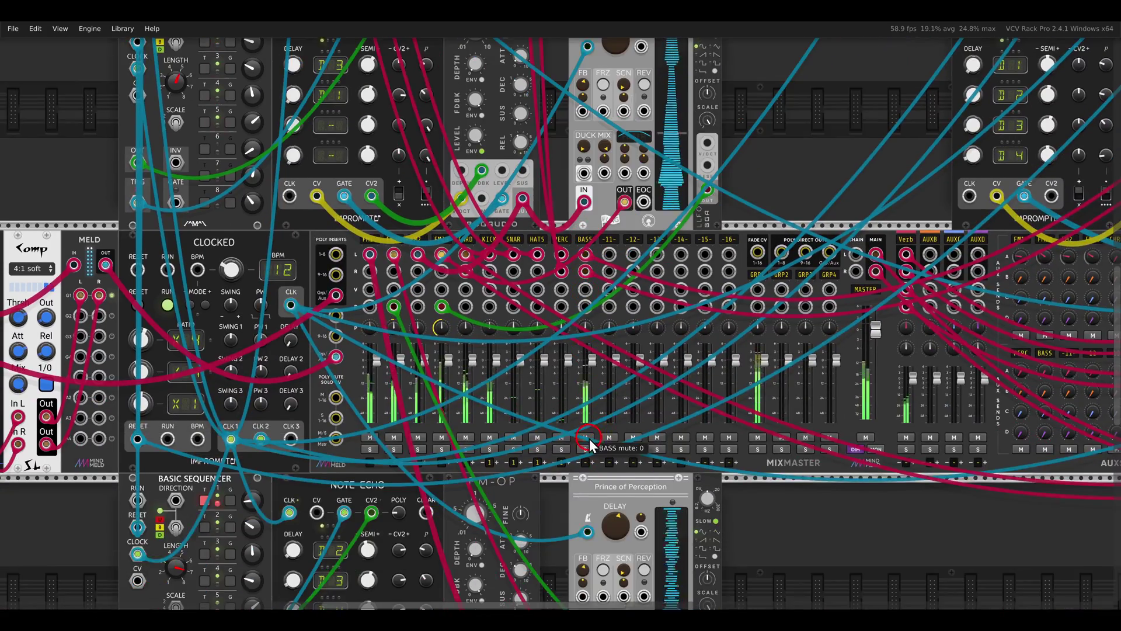
# View the complete patch at once, with all NOTE-ECHO voices, the drums, the bass and the mixer.
pyautogui.scroll(-2, 589, 433)
pyautogui.scroll(-2, 589, 433)
pyautogui.moveTo(749, 486); pyautogui.dragTo(620, 476)
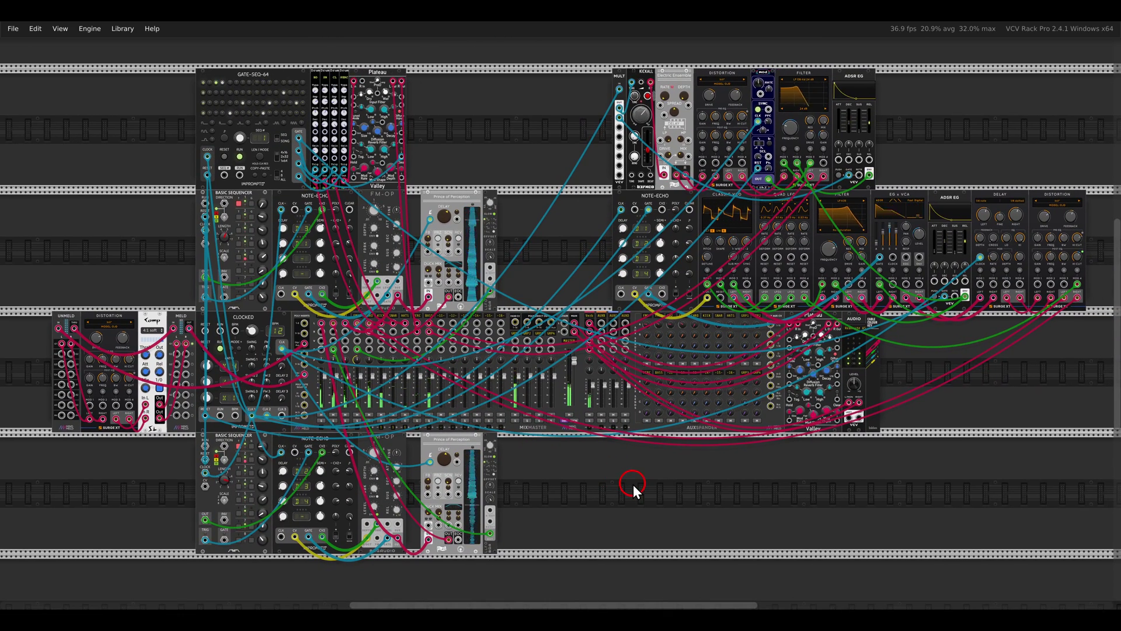